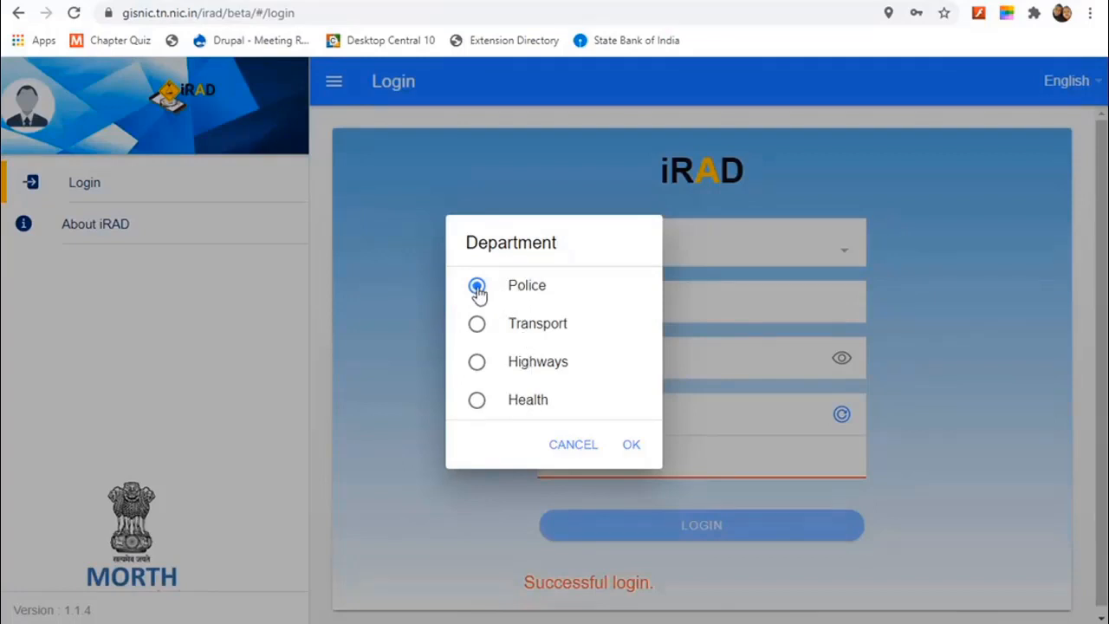
# Step: Confirm Police as the department, enter the displayed captcha, and log in to iRAD
pyautogui.click(628, 445)
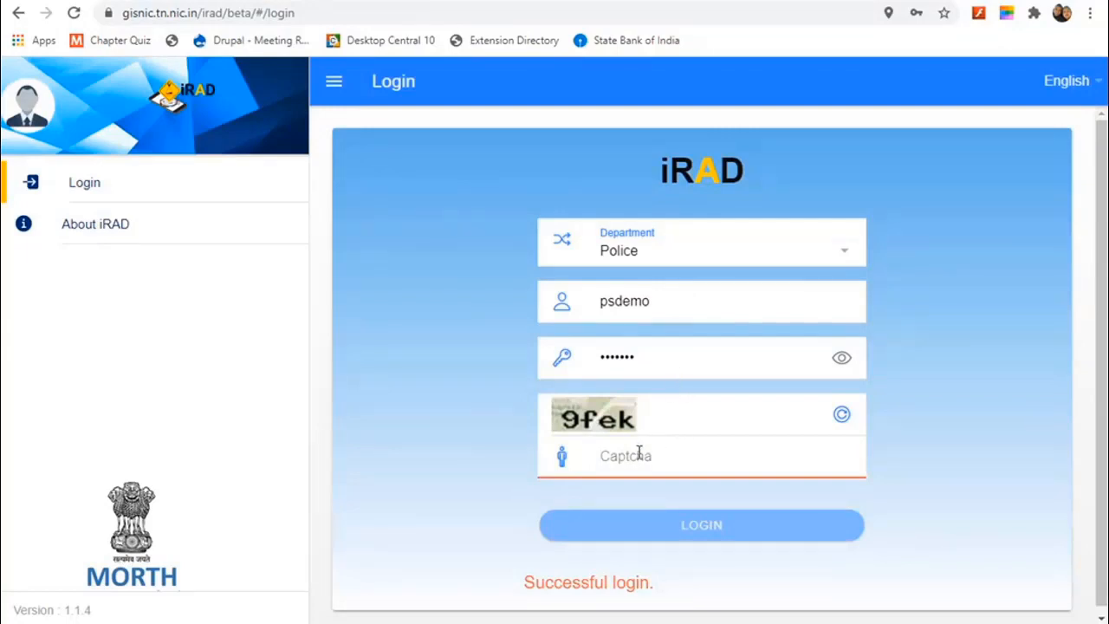
pyautogui.write('9fek')
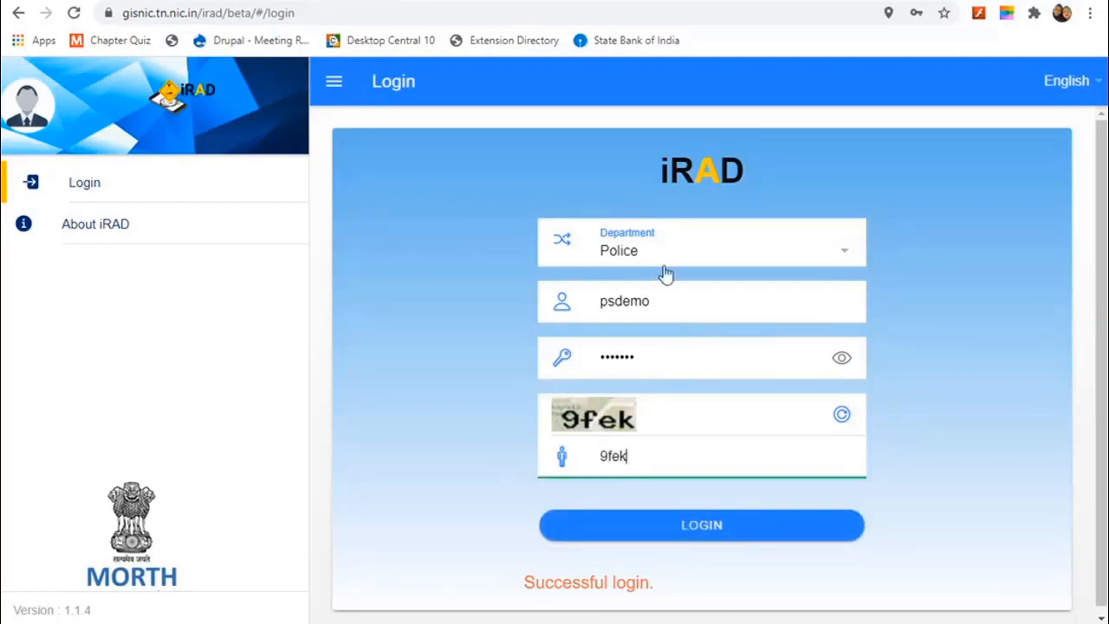
pyautogui.click(689, 536)
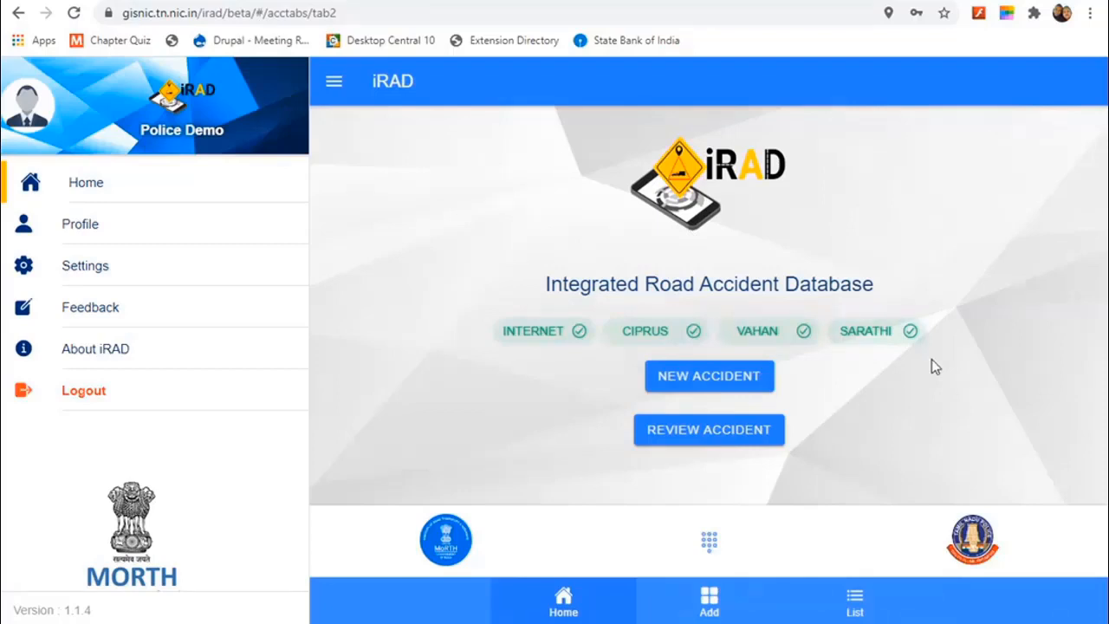
# Step: Create a new accident record and change the accident time's hour to 2, giving 02:45 PM
pyautogui.click(732, 392)
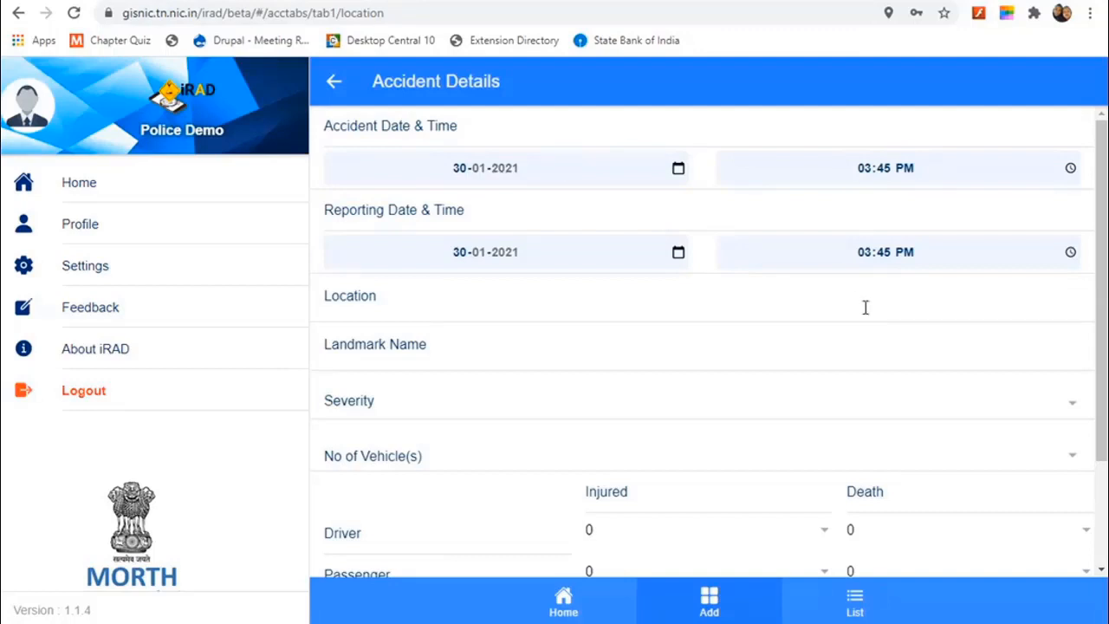
pyautogui.scroll(-2, 864, 308)
pyautogui.scroll(2, 866, 309)
pyautogui.click(864, 171)
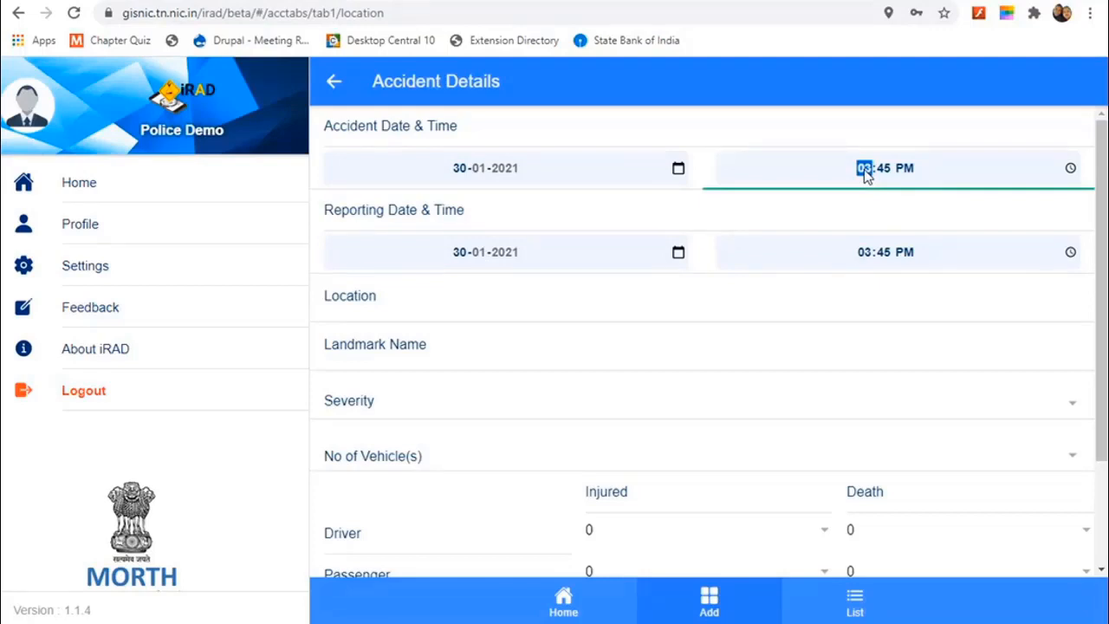
pyautogui.write('2')
# Step: Pan the location map to DDA Ground beside Japanese Park Lake, Rohini, and set the marker
pyautogui.click(452, 317)
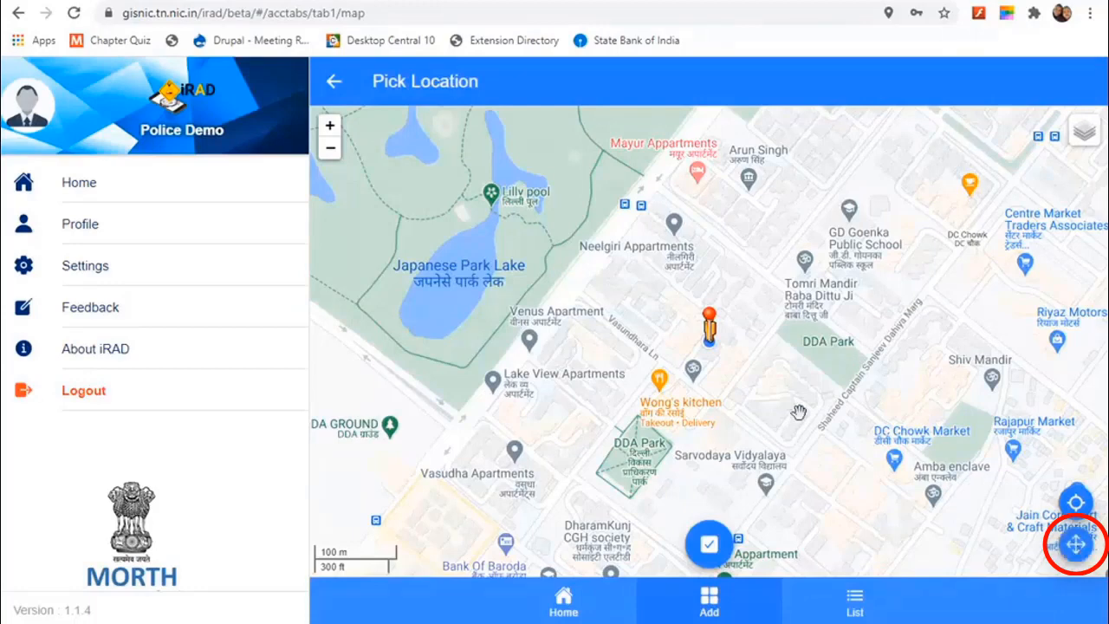
pyautogui.moveTo(768, 360)
pyautogui.mouseDown()
pyautogui.moveTo(832, 388)
pyautogui.moveTo(774, 373)
pyautogui.mouseUp()
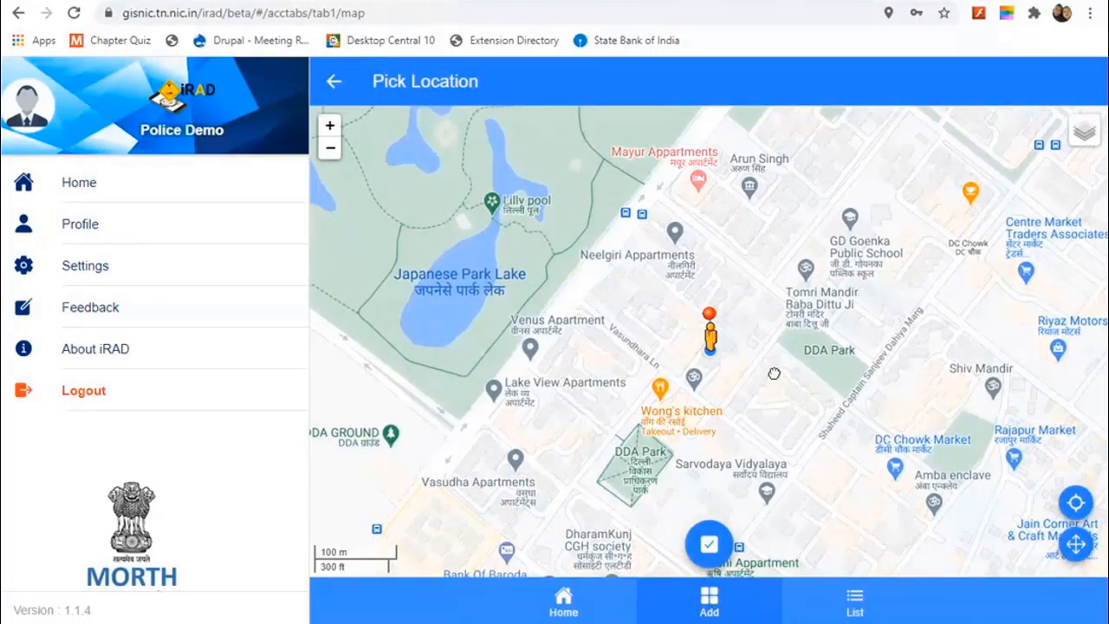
pyautogui.moveTo(773, 374); pyautogui.dragTo(1040, 295)
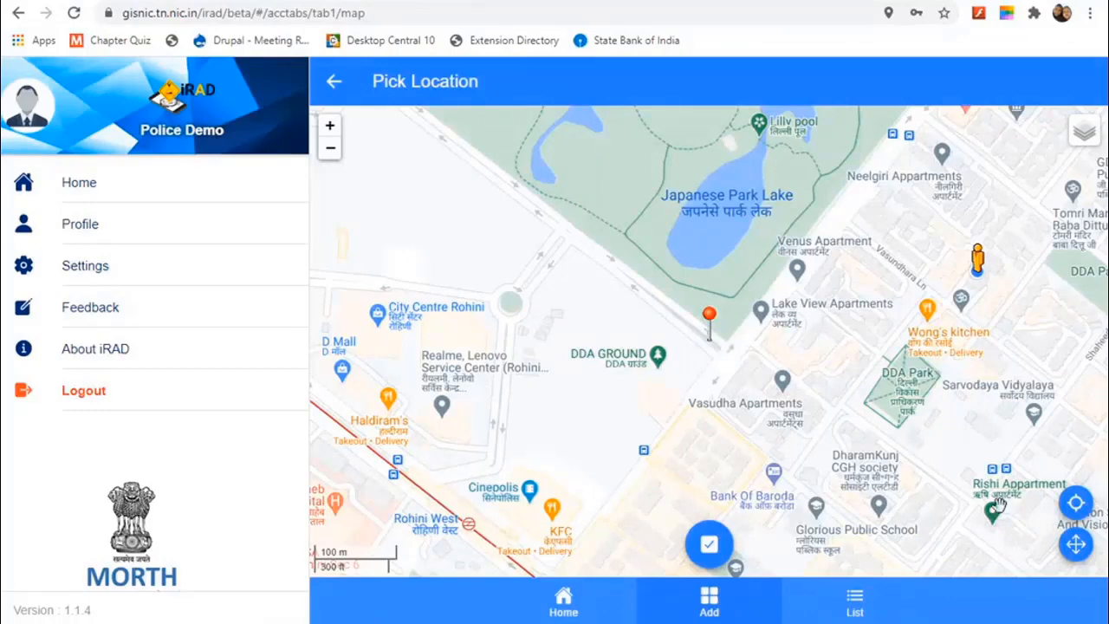
pyautogui.click(1077, 549)
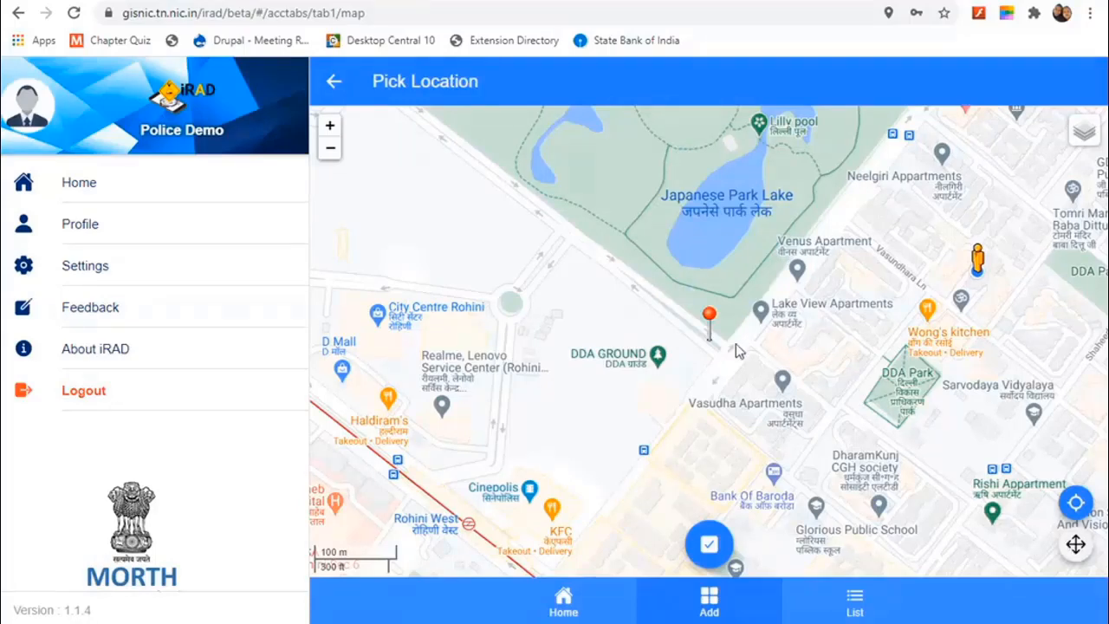
# Step: Save the pinned location, choose Cinepolice (0.42 km) as point of interest, and enter landmark 'Near Rohini west metro station'
pyautogui.click(705, 545)
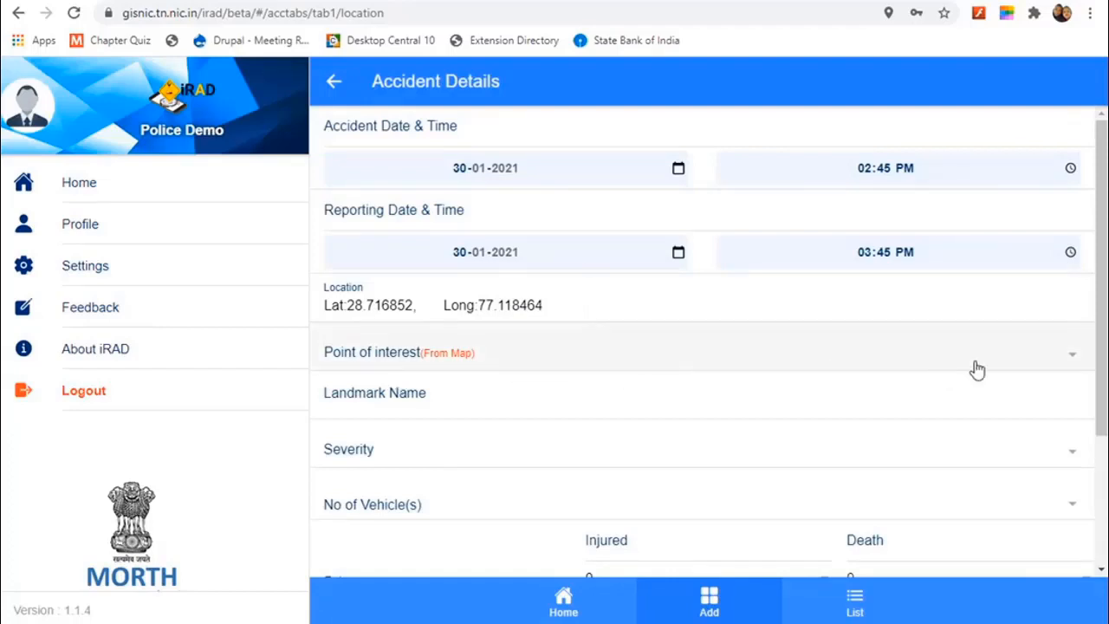
pyautogui.click(1069, 362)
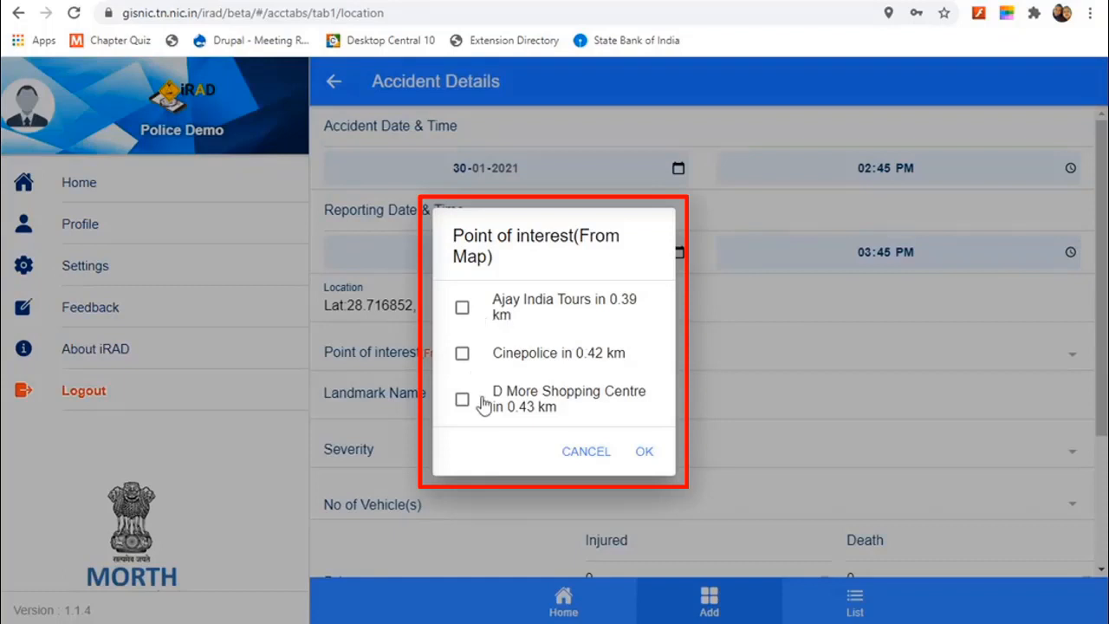
pyautogui.click(462, 356)
pyautogui.click(644, 454)
pyautogui.click(431, 409)
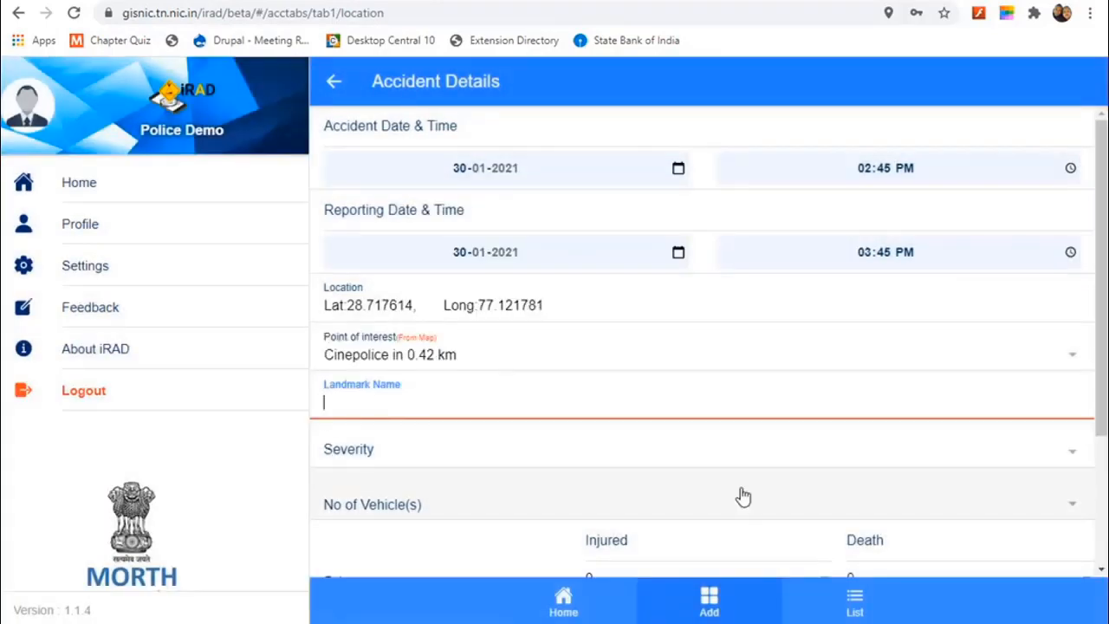
pyautogui.write('N')
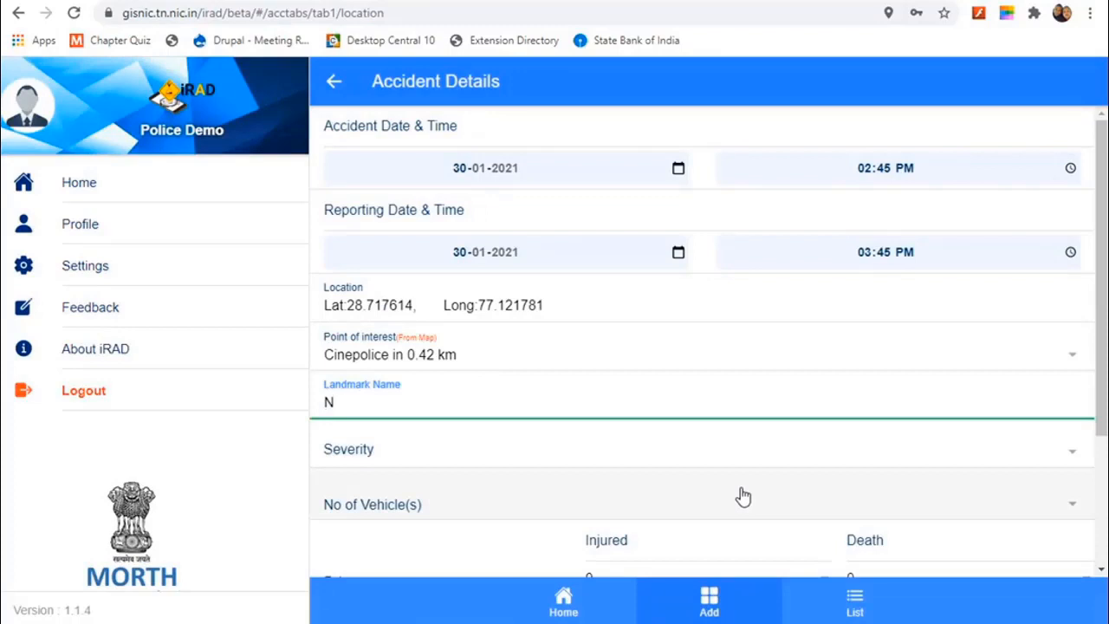
pyautogui.write('ear Rohini west ')
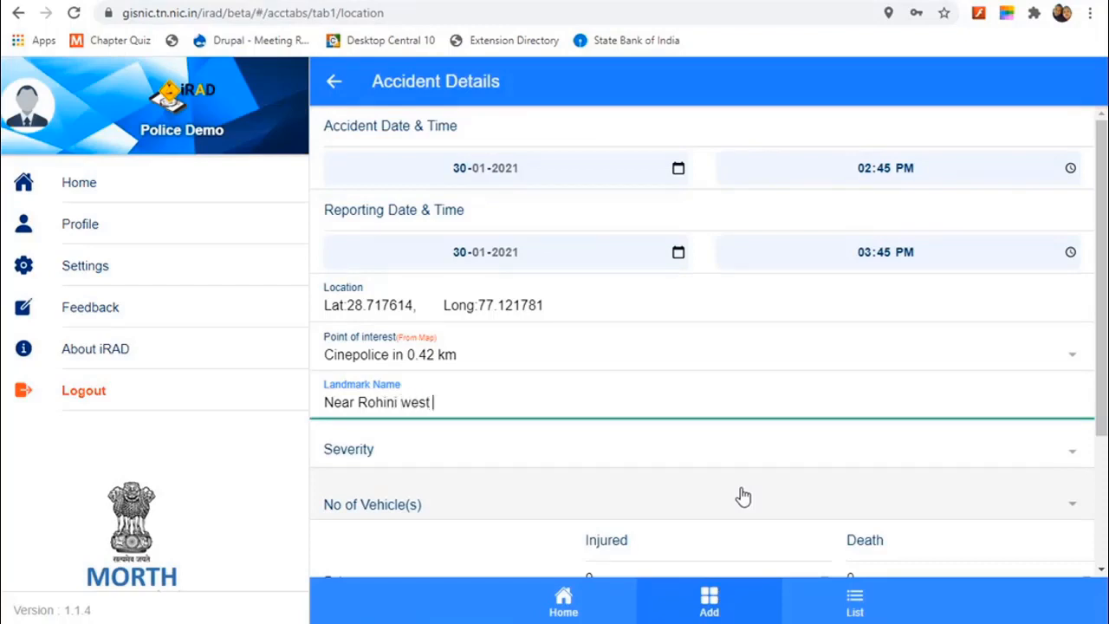
pyautogui.write('metro station')
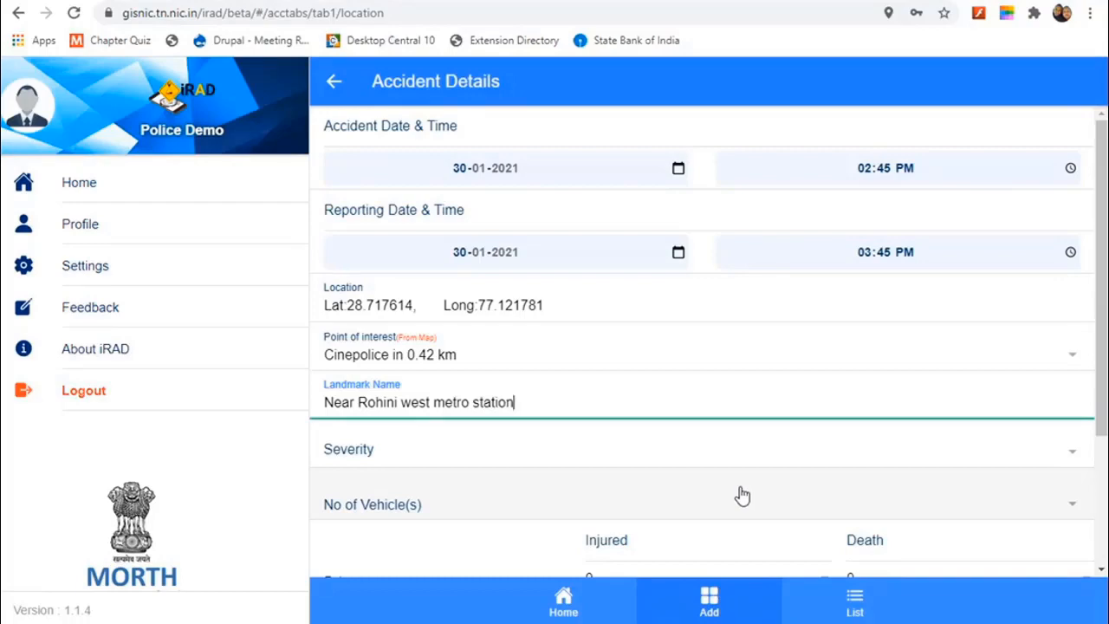
# Step: Choose Simple Injury Non Hospitalized as the accident severity
pyautogui.scroll(-2, 745, 490)
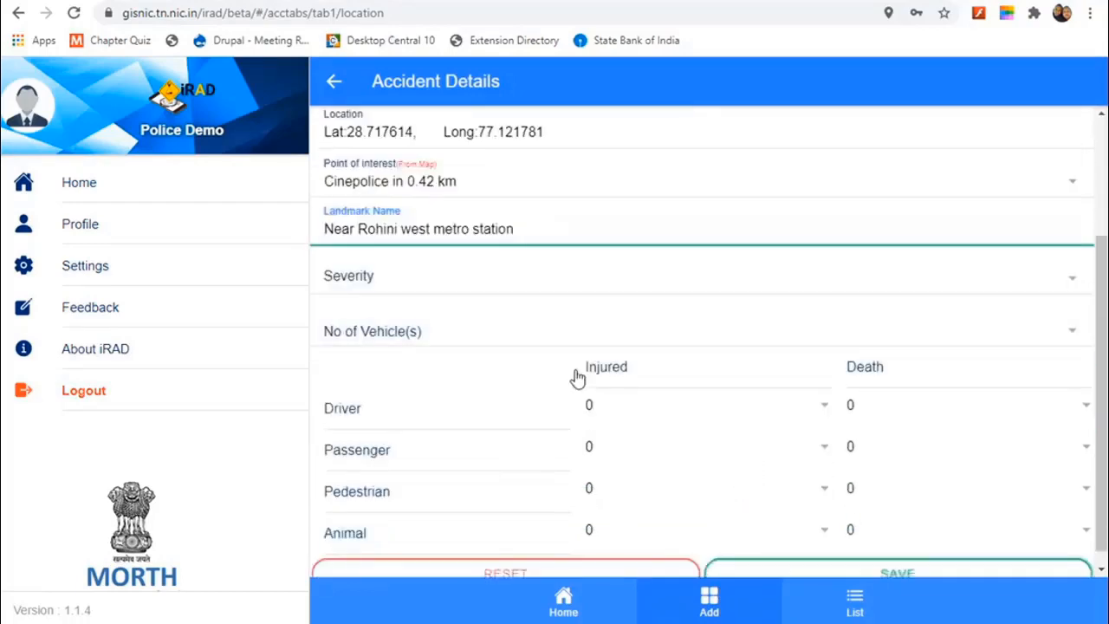
pyautogui.click(1059, 281)
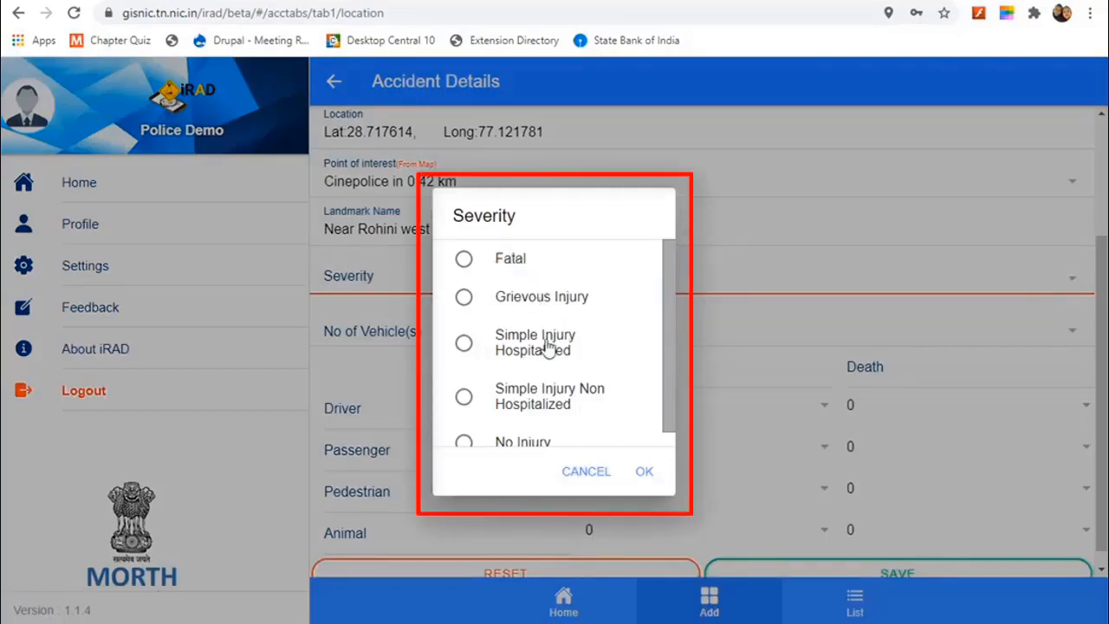
pyautogui.scroll(-1, 532, 343)
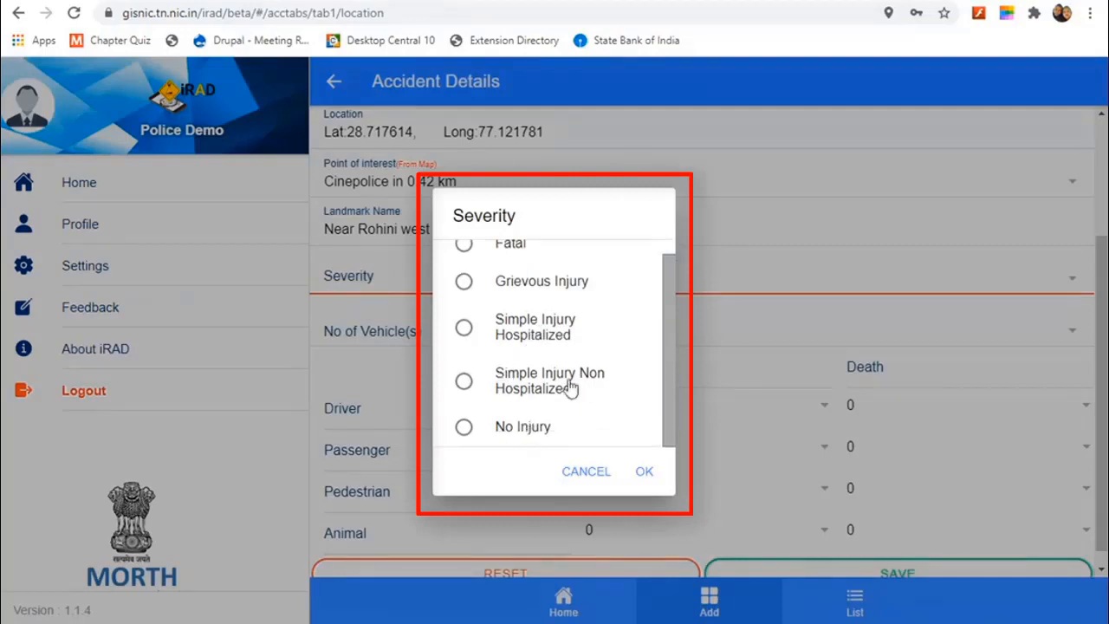
pyautogui.scroll(1, 570, 363)
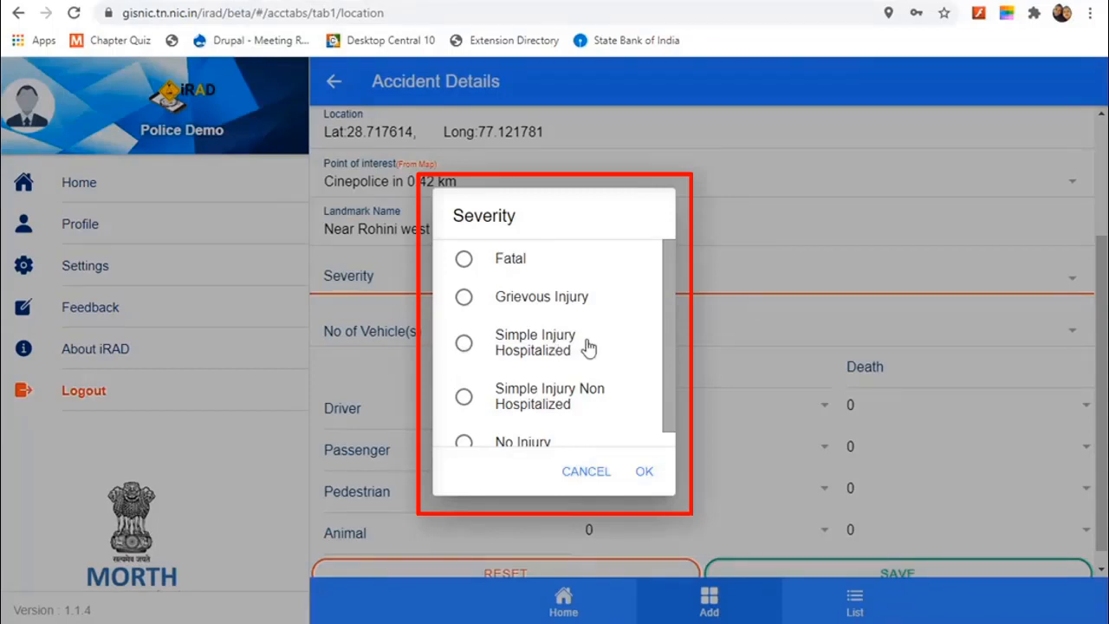
pyautogui.scroll(-1, 566, 378)
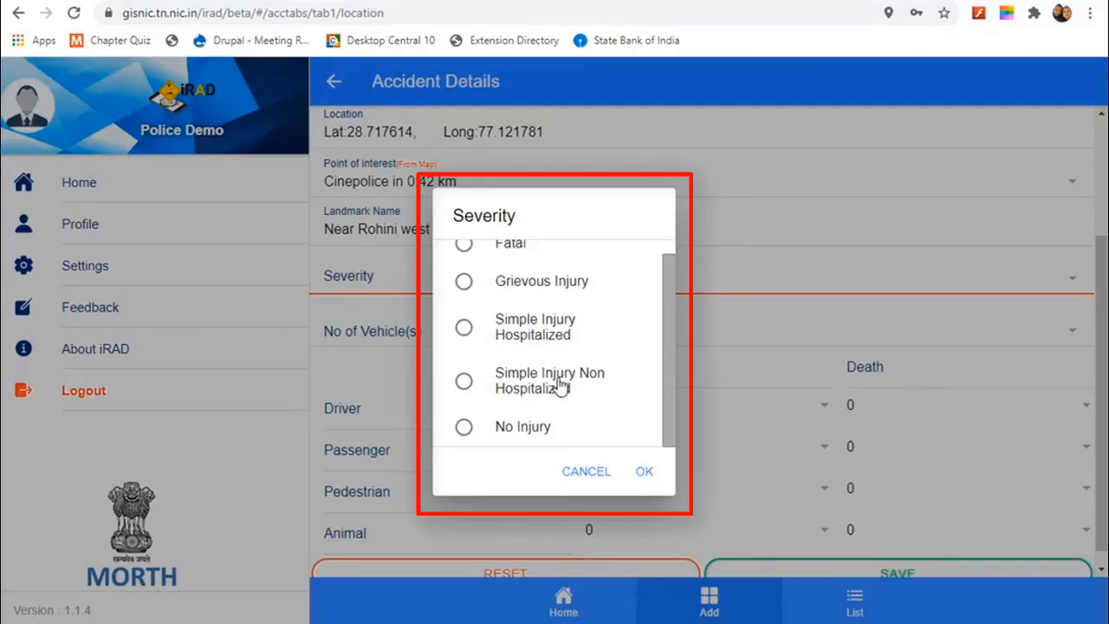
pyautogui.click(465, 381)
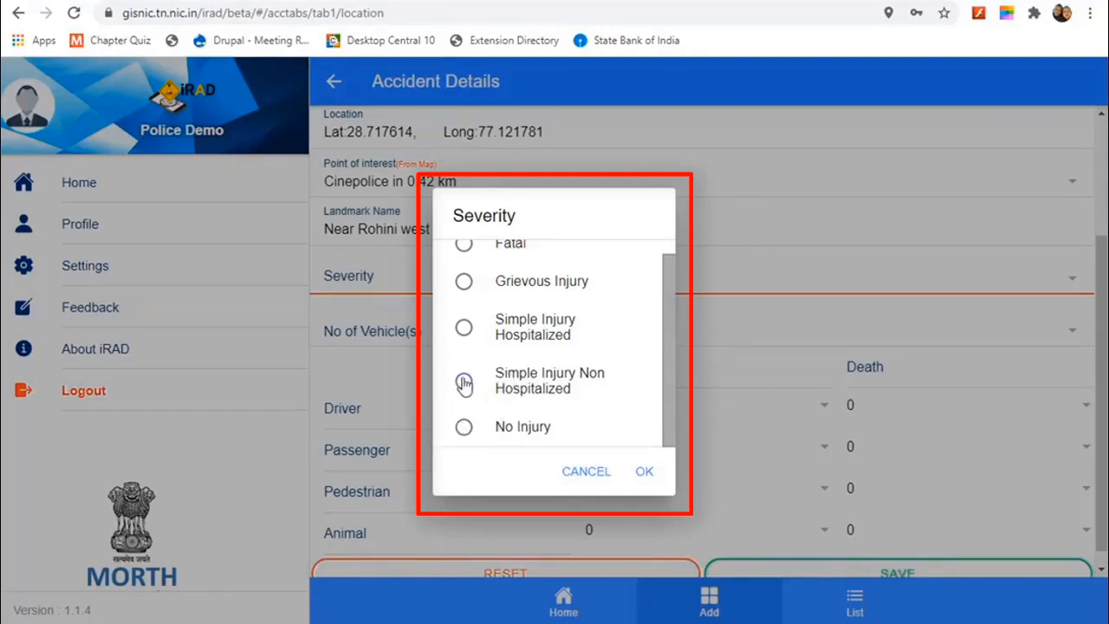
pyautogui.click(648, 473)
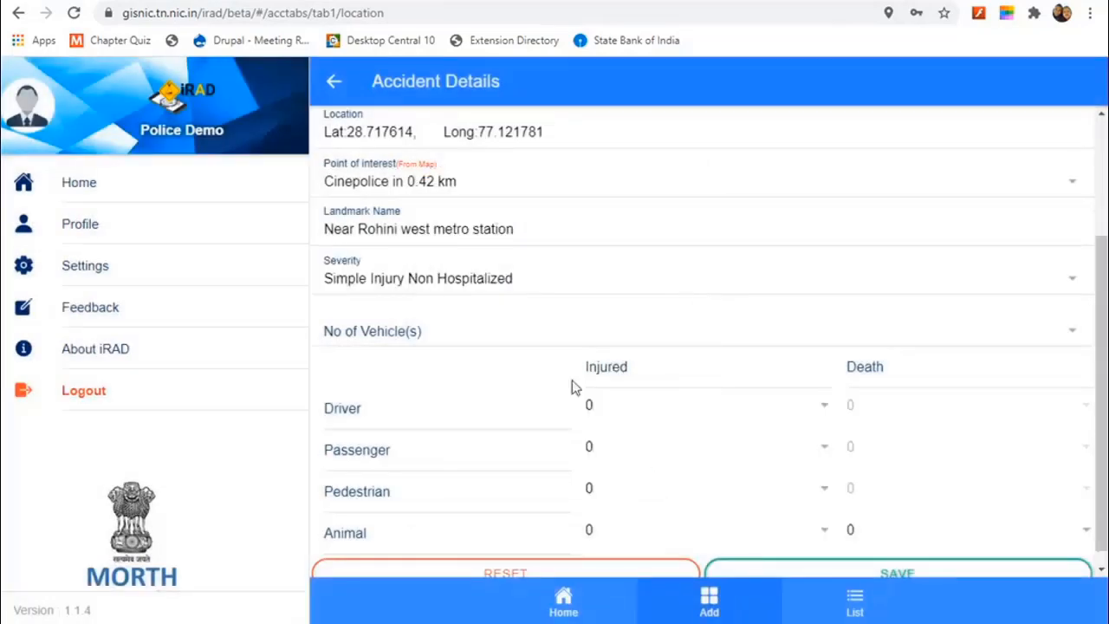
pyautogui.click(512, 344)
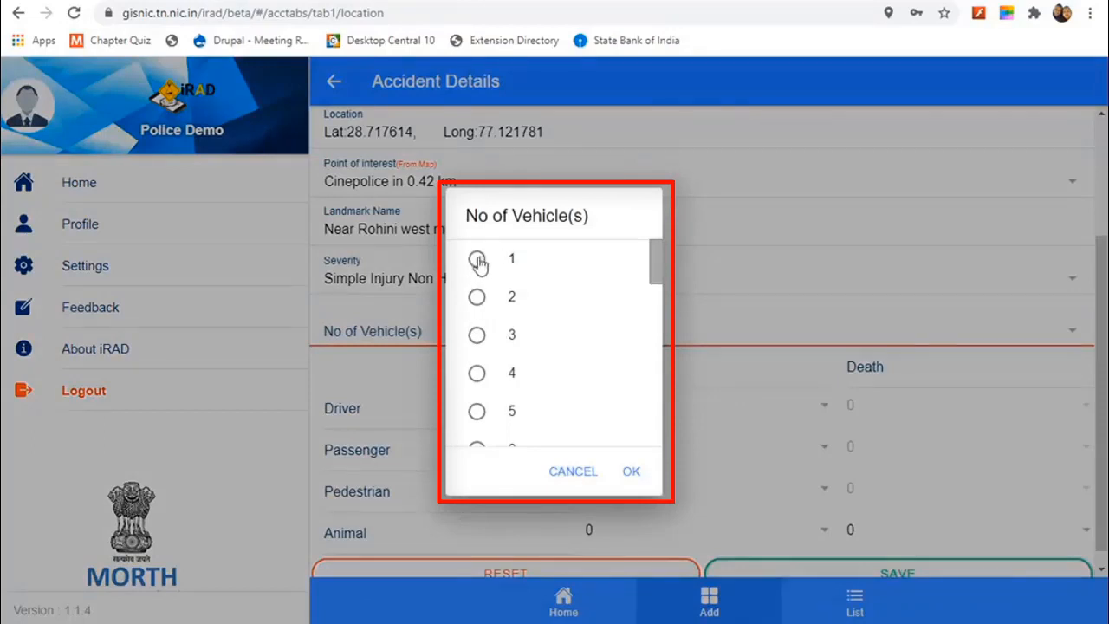
# Step: Set 1 vehicle involved, 1 injured driver and 1 injured passenger
pyautogui.click(477, 260)
pyautogui.click(630, 471)
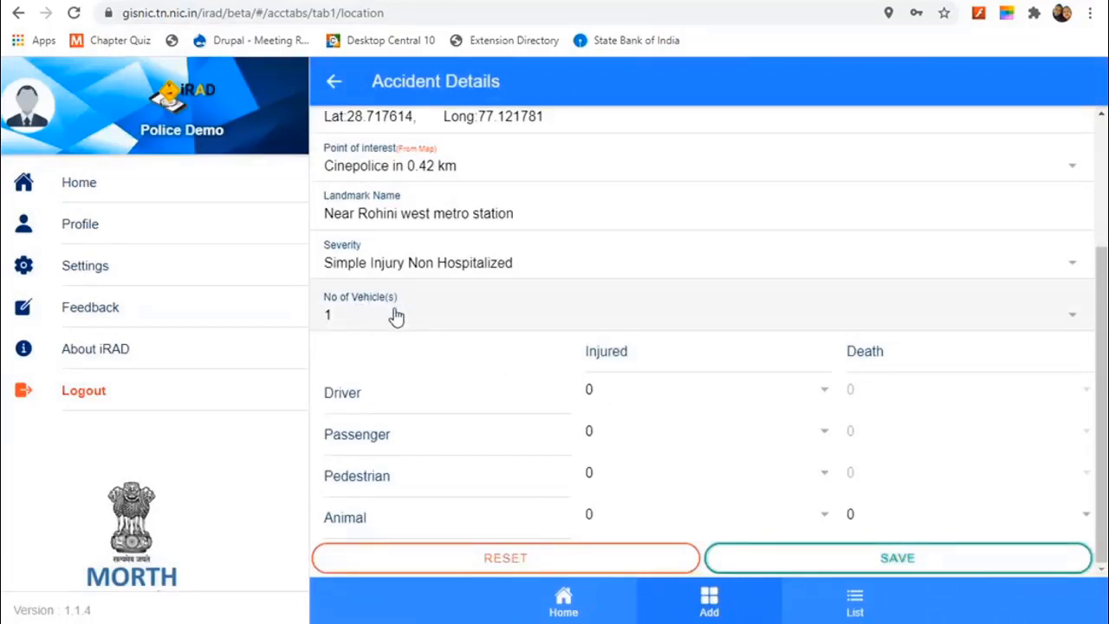
pyautogui.click(641, 395)
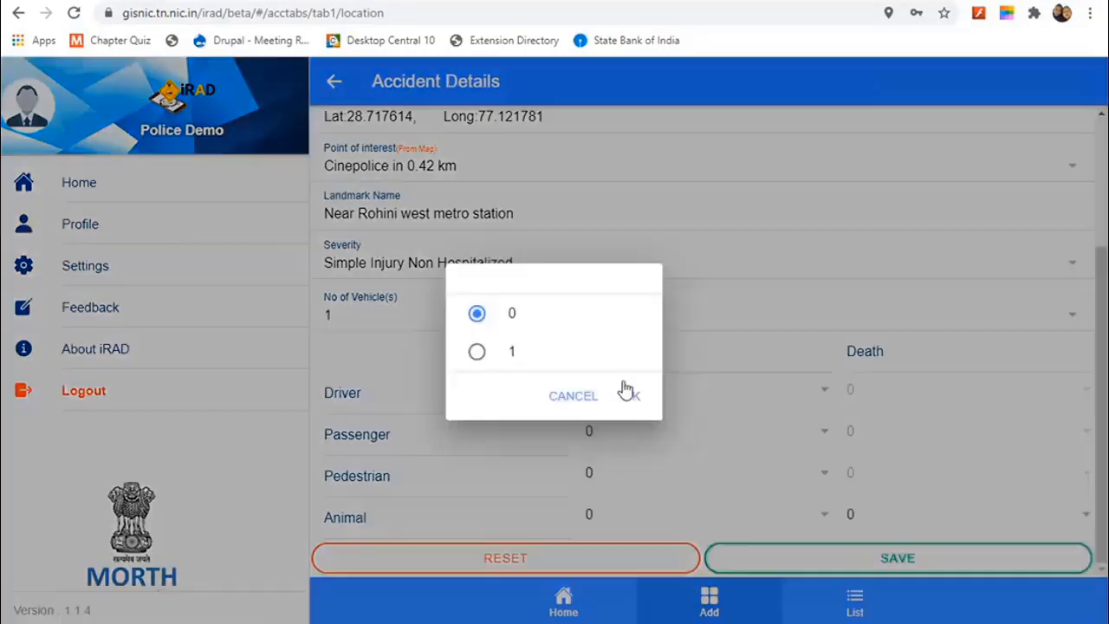
pyautogui.click(477, 354)
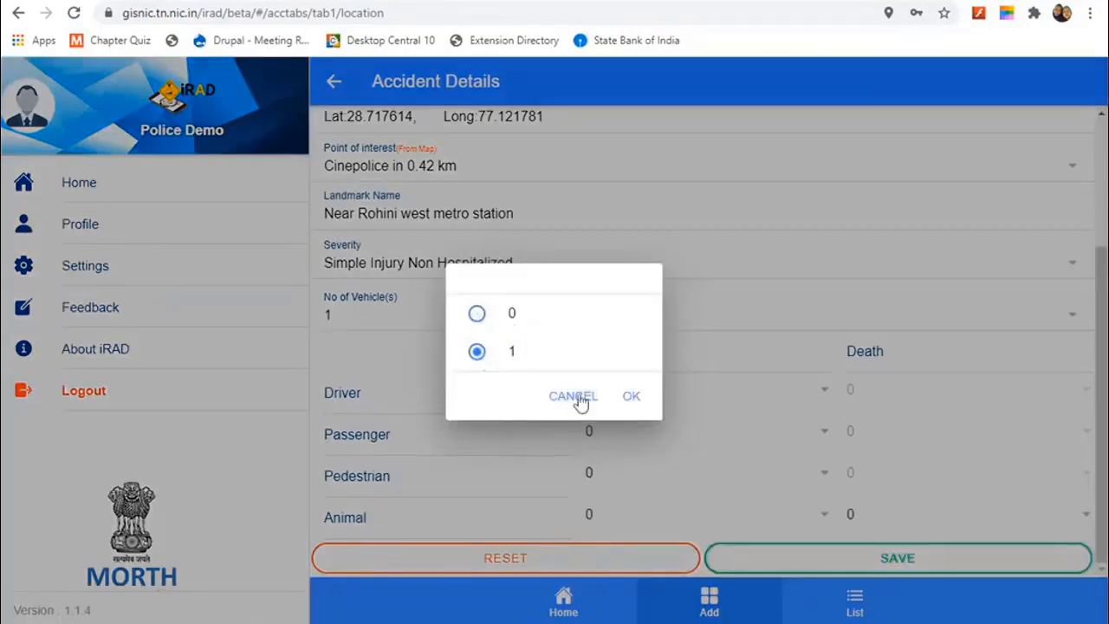
pyautogui.click(632, 397)
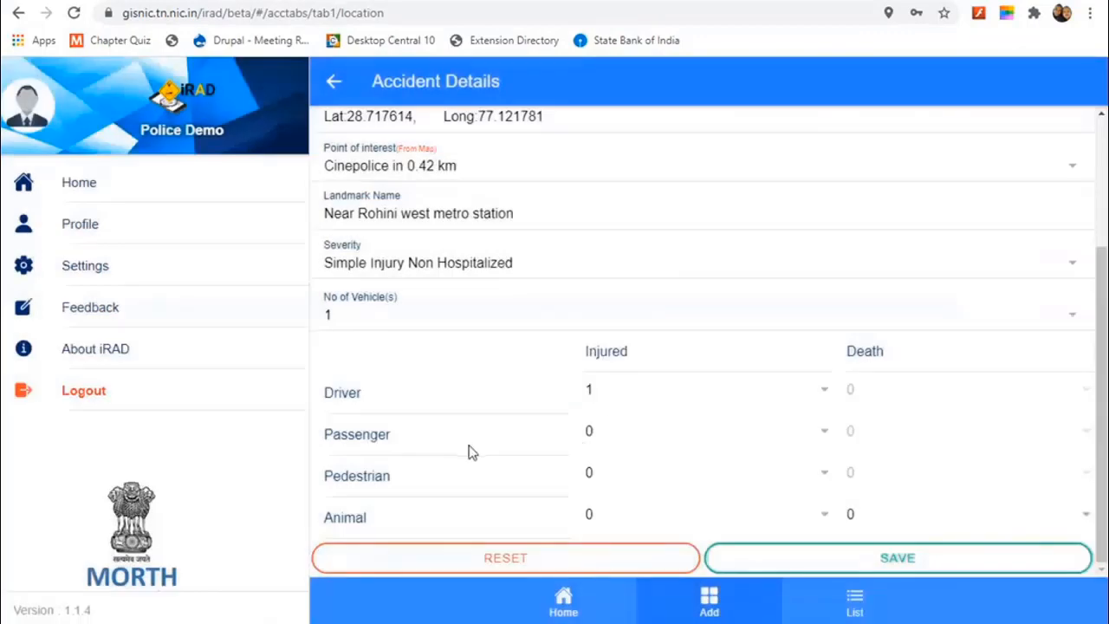
pyautogui.click(590, 434)
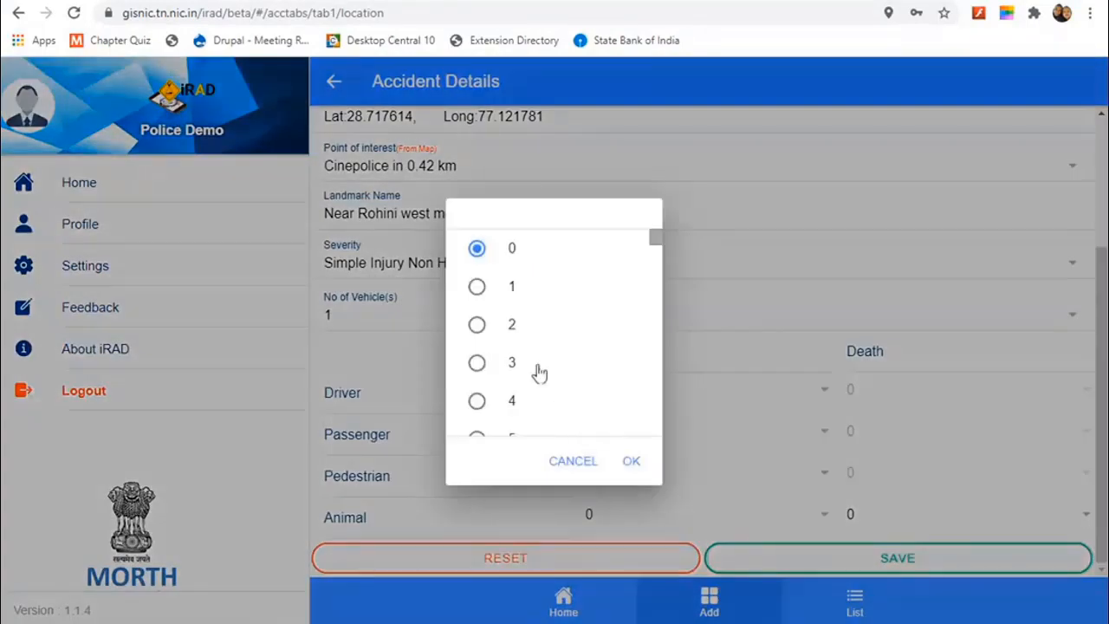
pyautogui.click(478, 287)
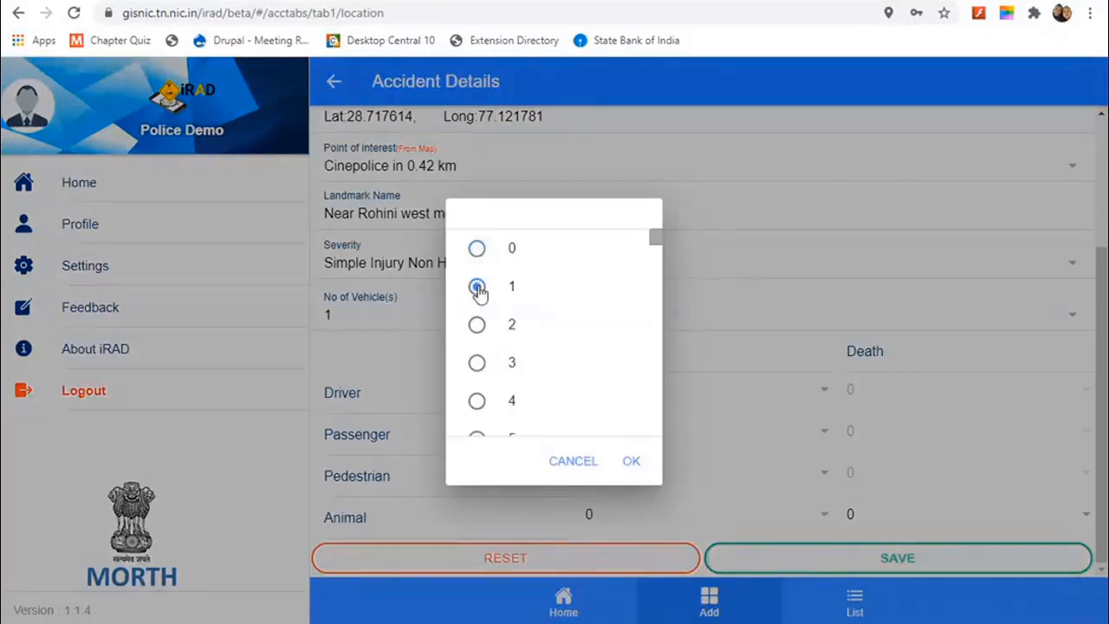
pyautogui.click(632, 464)
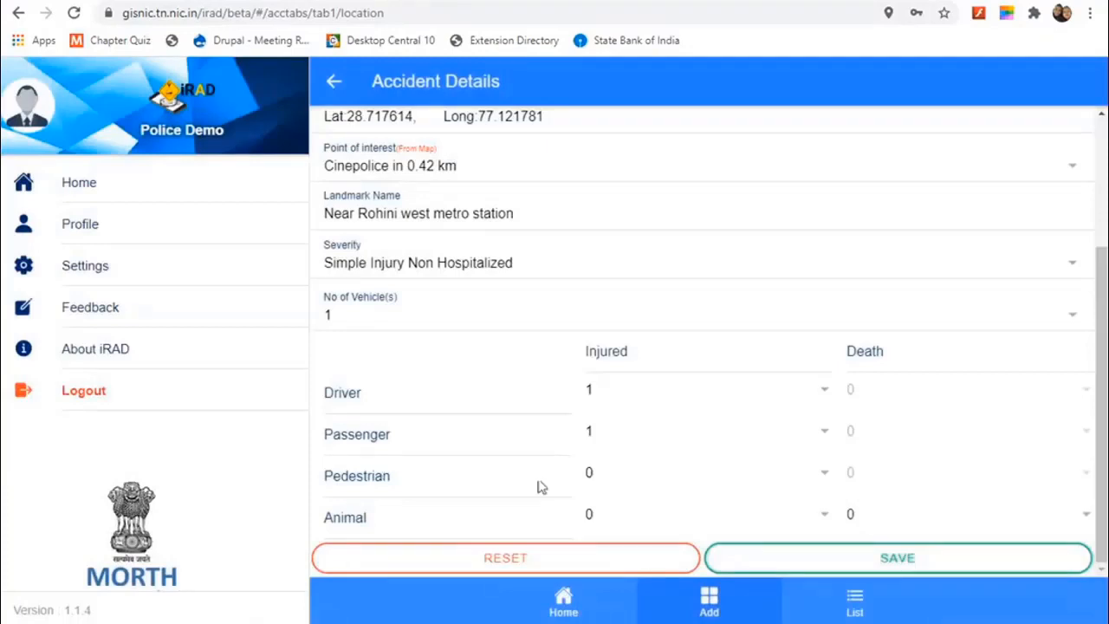
# Step: Set 1 injured pedestrian and save the record, acknowledging accident ID 0564
pyautogui.click(604, 485)
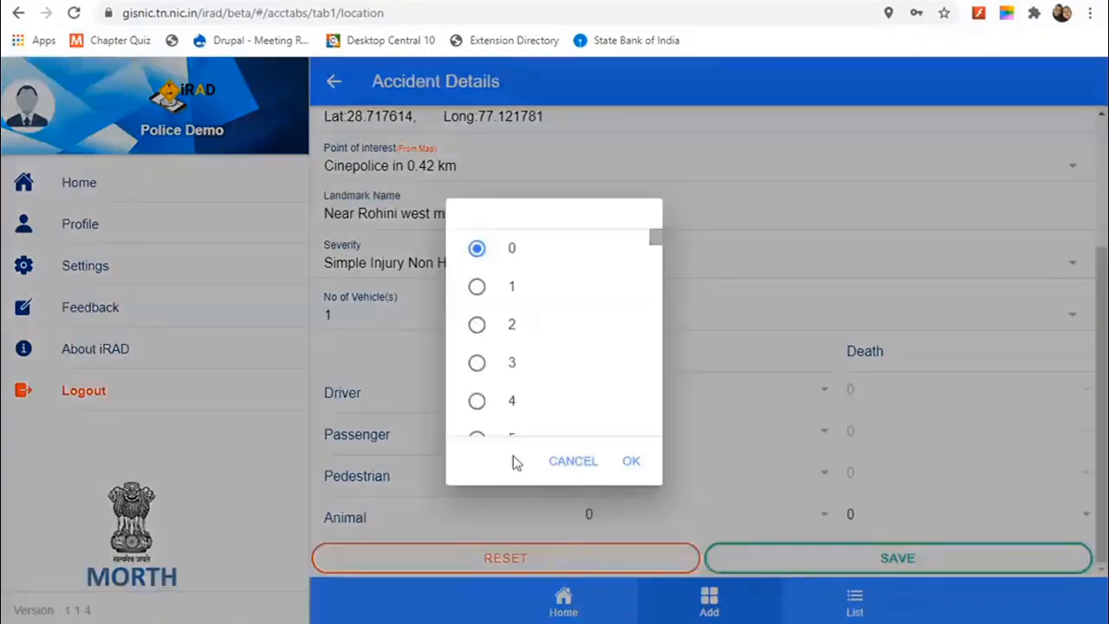
pyautogui.click(477, 288)
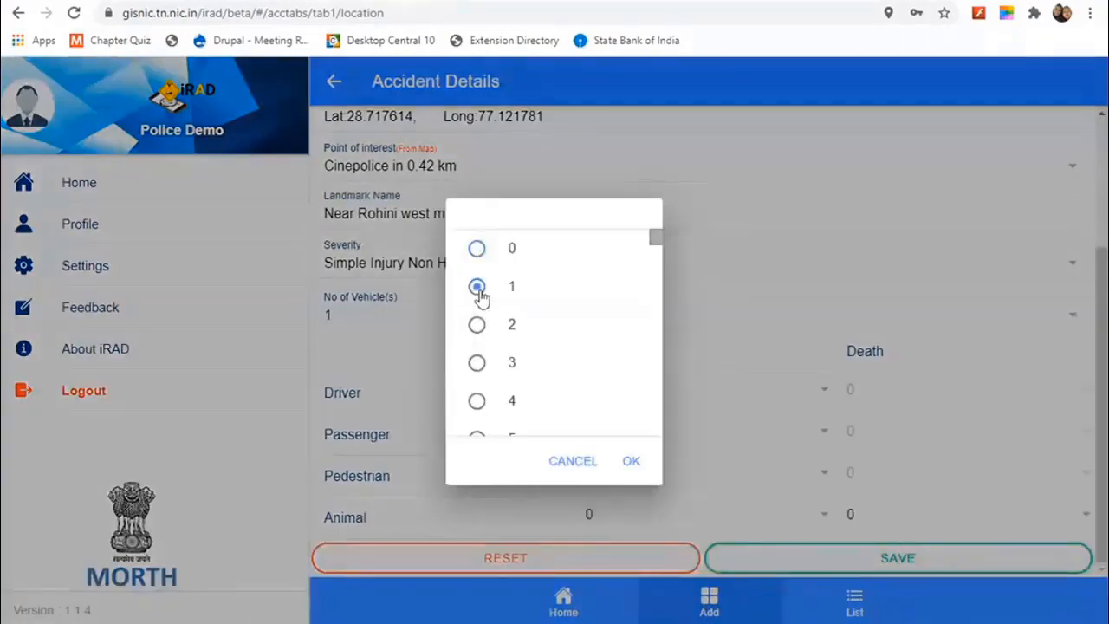
pyautogui.click(631, 463)
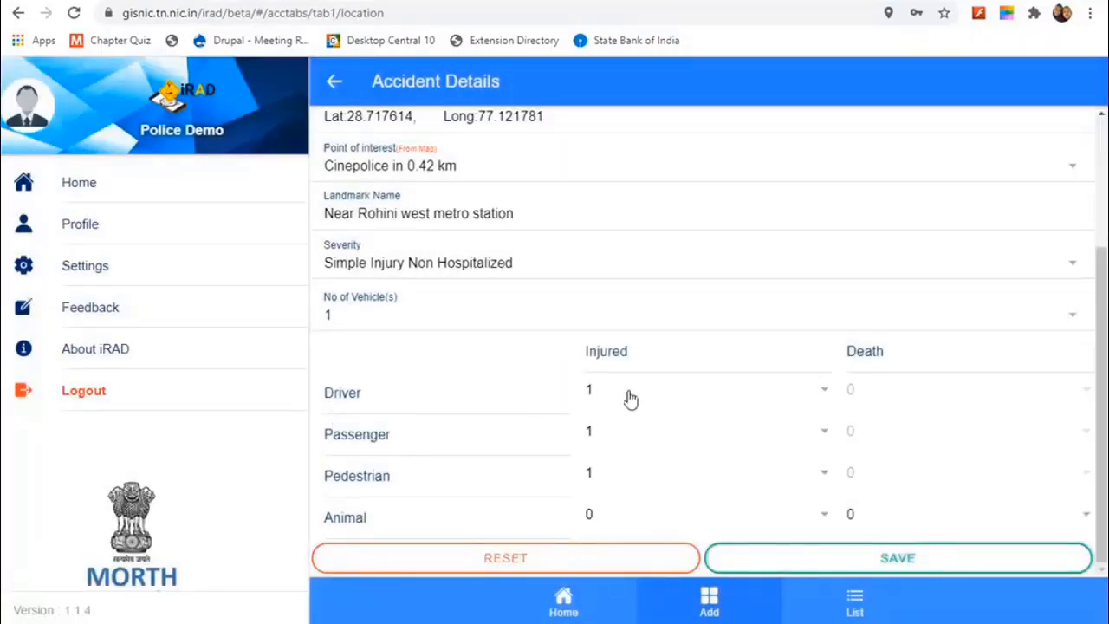
pyautogui.click(901, 561)
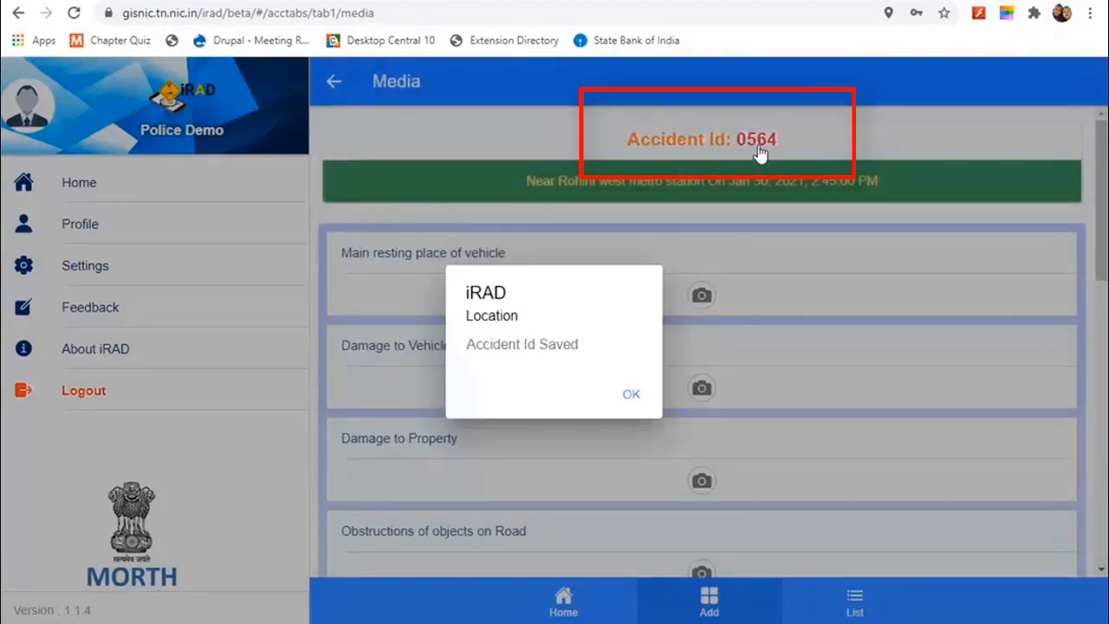
pyautogui.click(631, 397)
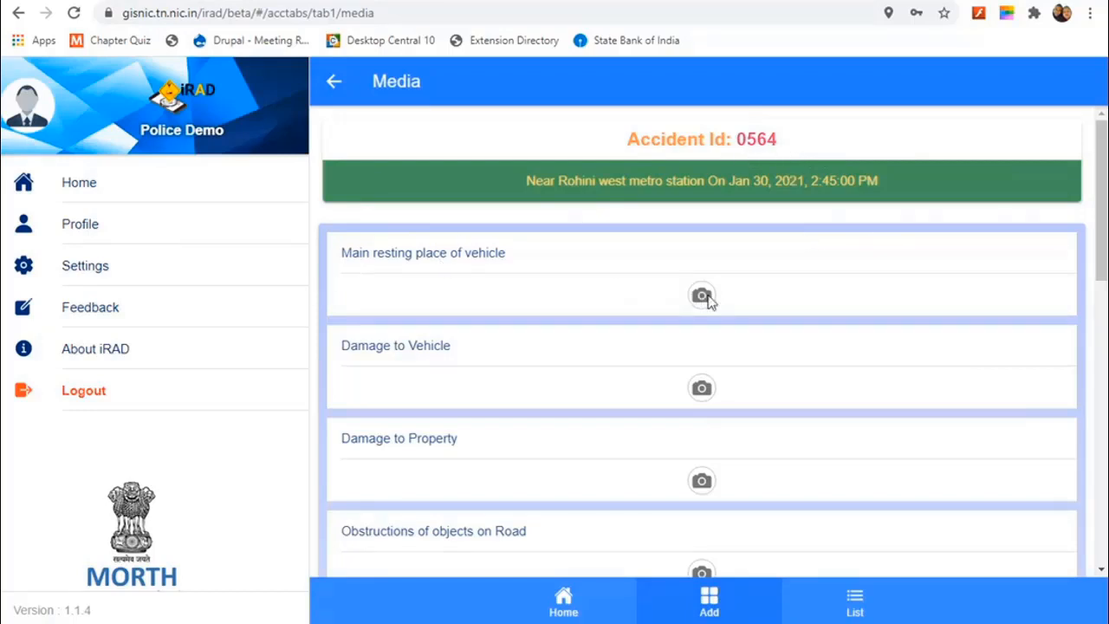
# Step: Scroll through the Media page and attempt a camera photo capture
pyautogui.scroll(-5, 592, 278)
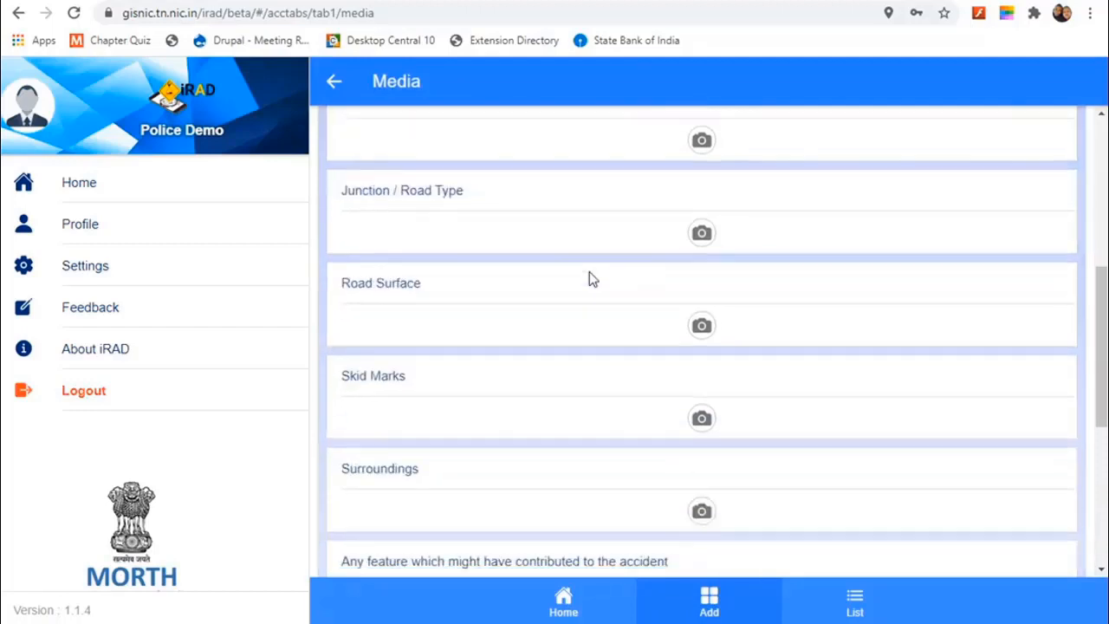
pyautogui.scroll(-5, 592, 278)
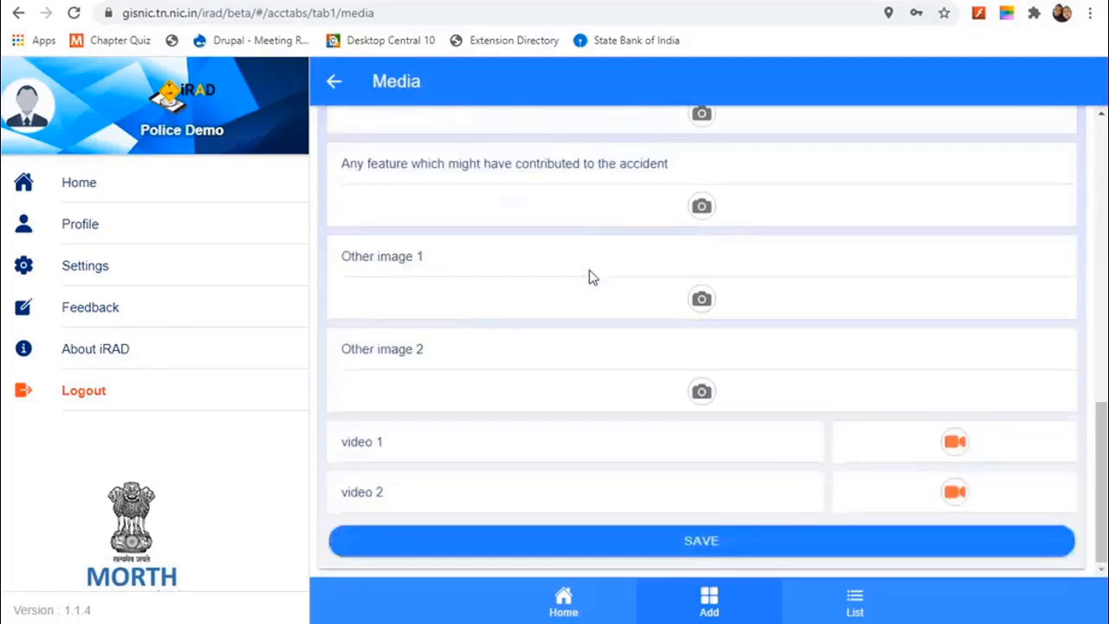
pyautogui.scroll(10, 590, 276)
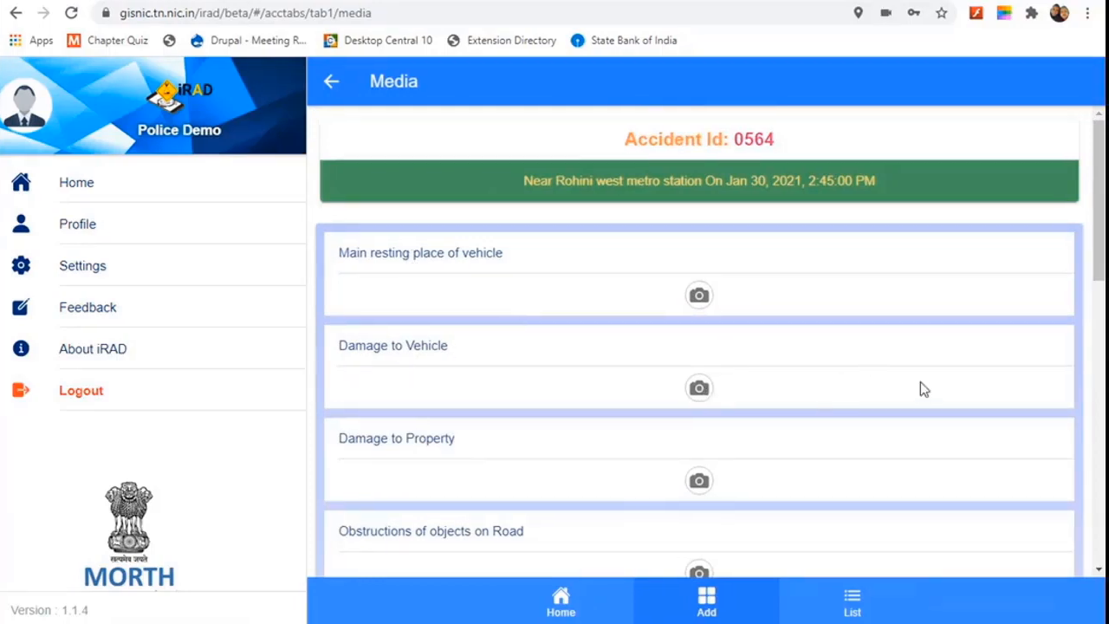
pyautogui.scroll(-3, 920, 381)
pyautogui.scroll(2, 920, 381)
pyautogui.scroll(2, 920, 381)
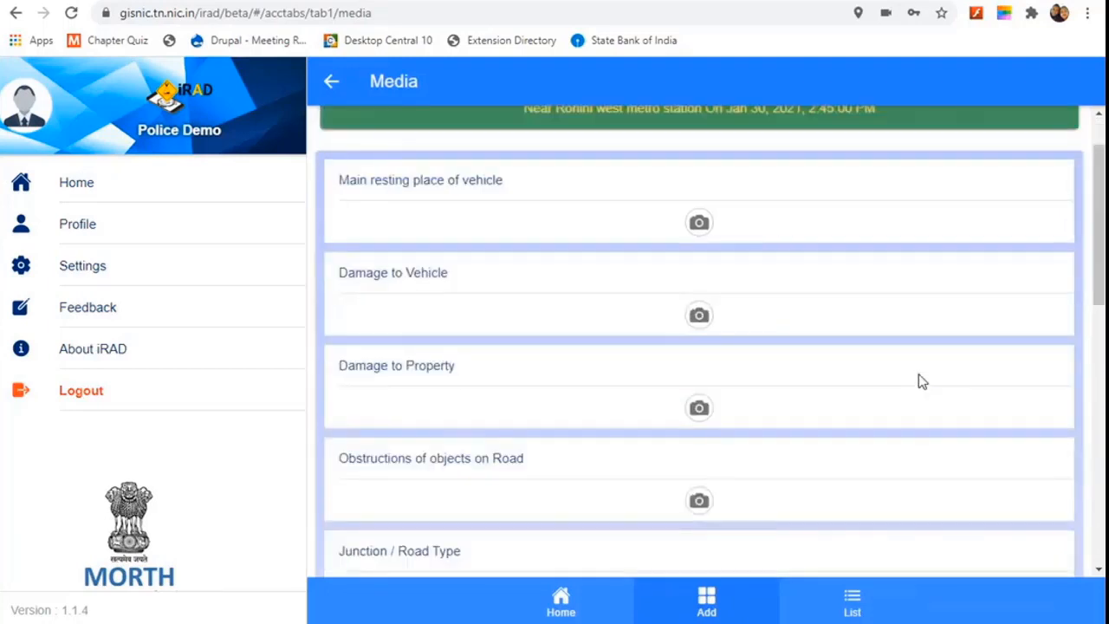
pyautogui.scroll(-10, 603, 356)
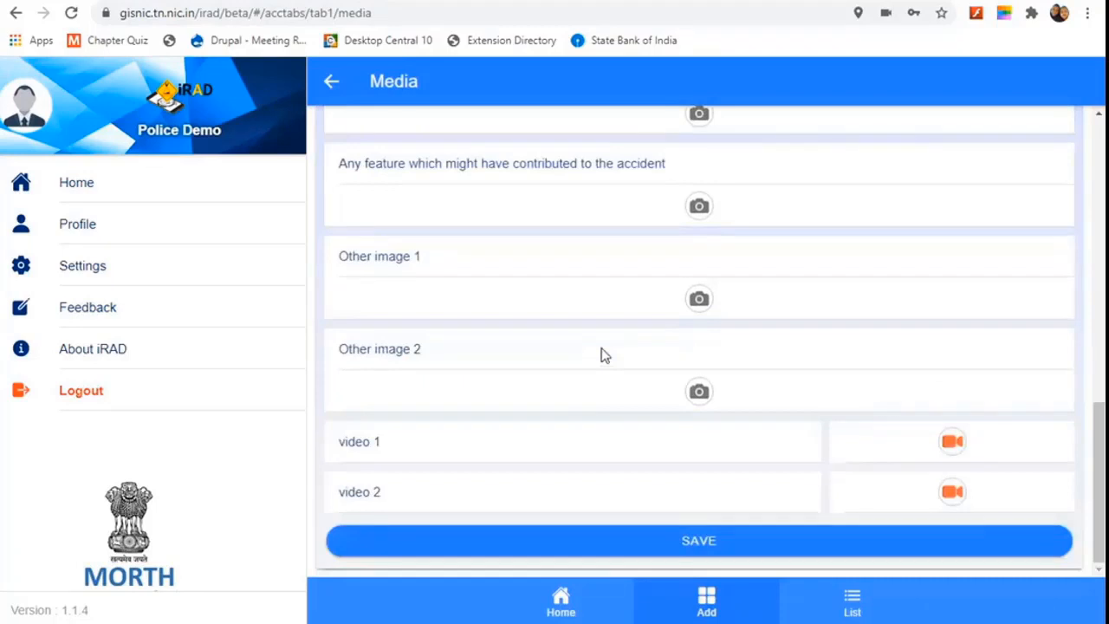
pyautogui.scroll(2, 604, 355)
pyautogui.scroll(-2, 604, 355)
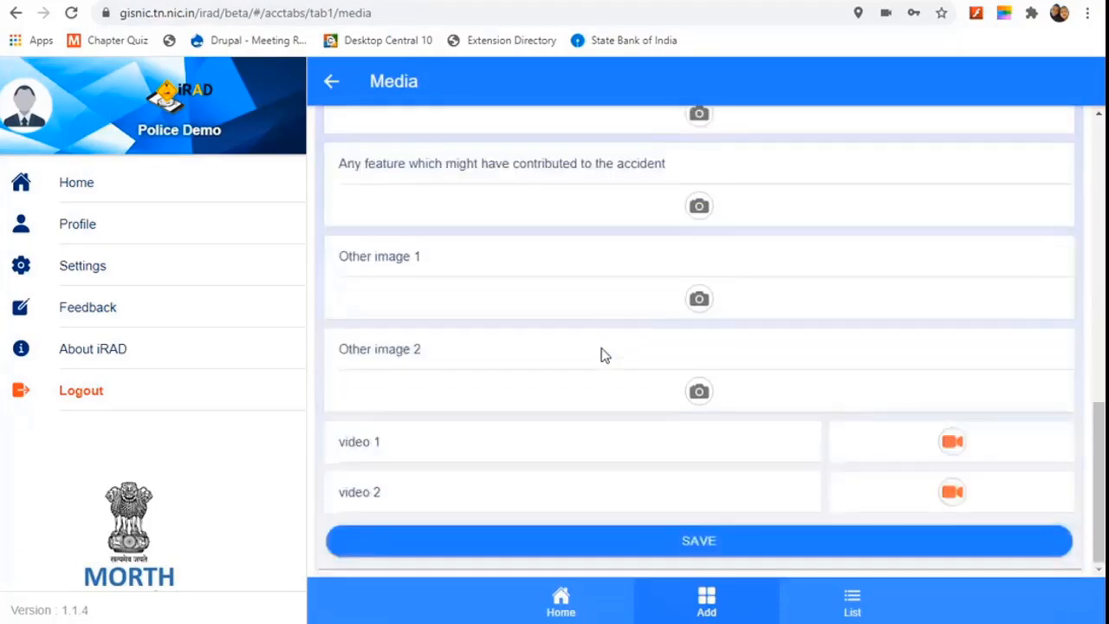
pyautogui.scroll(4, 586, 340)
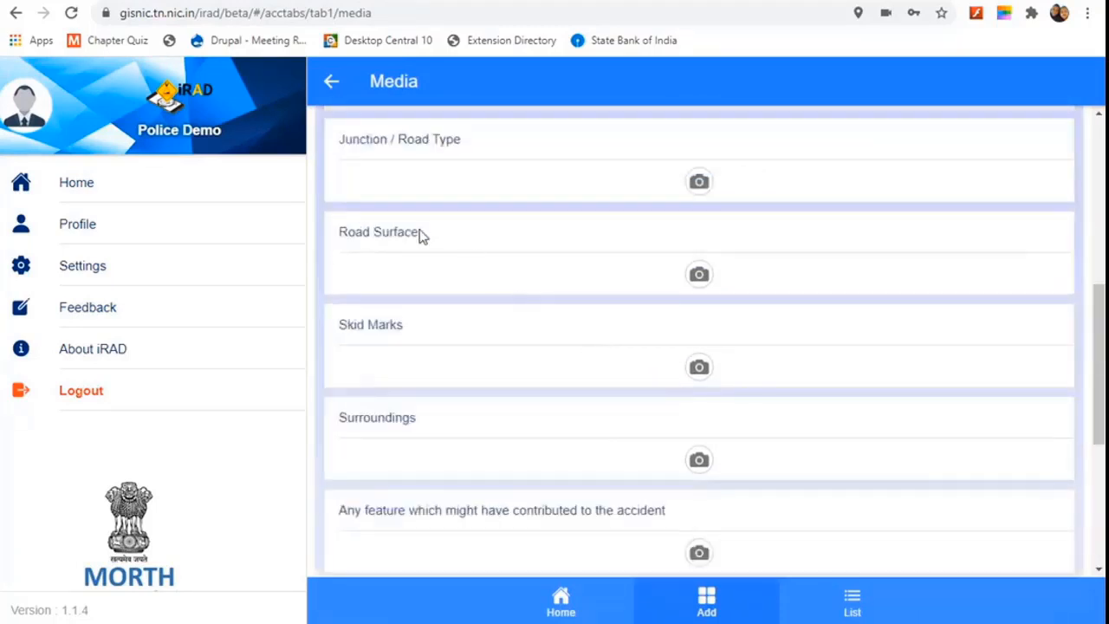
pyautogui.scroll(2, 424, 270)
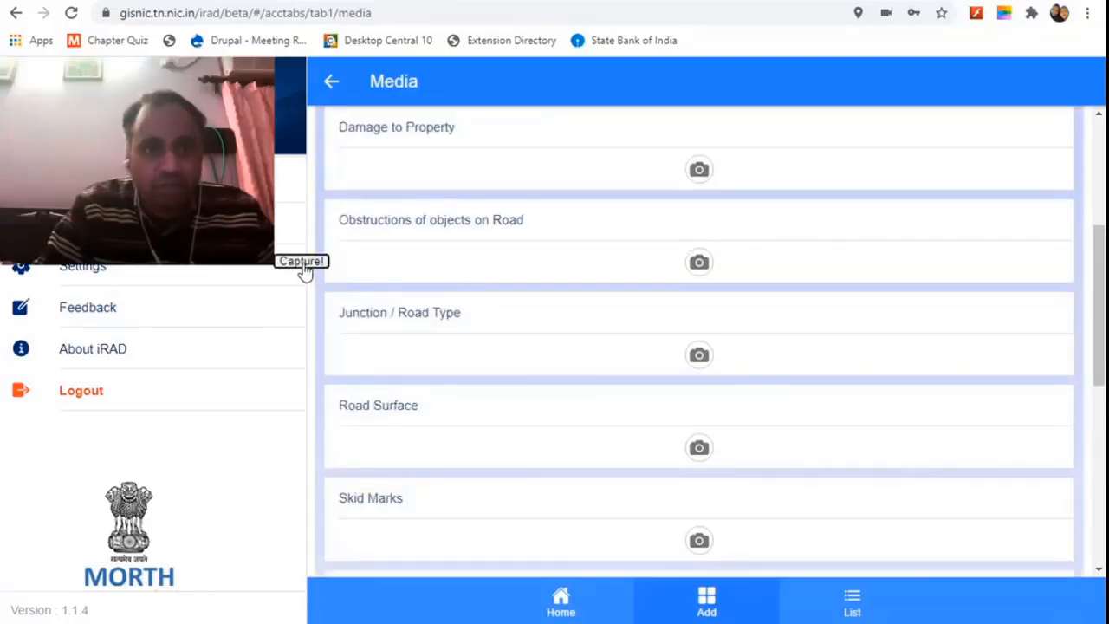
pyautogui.click(302, 262)
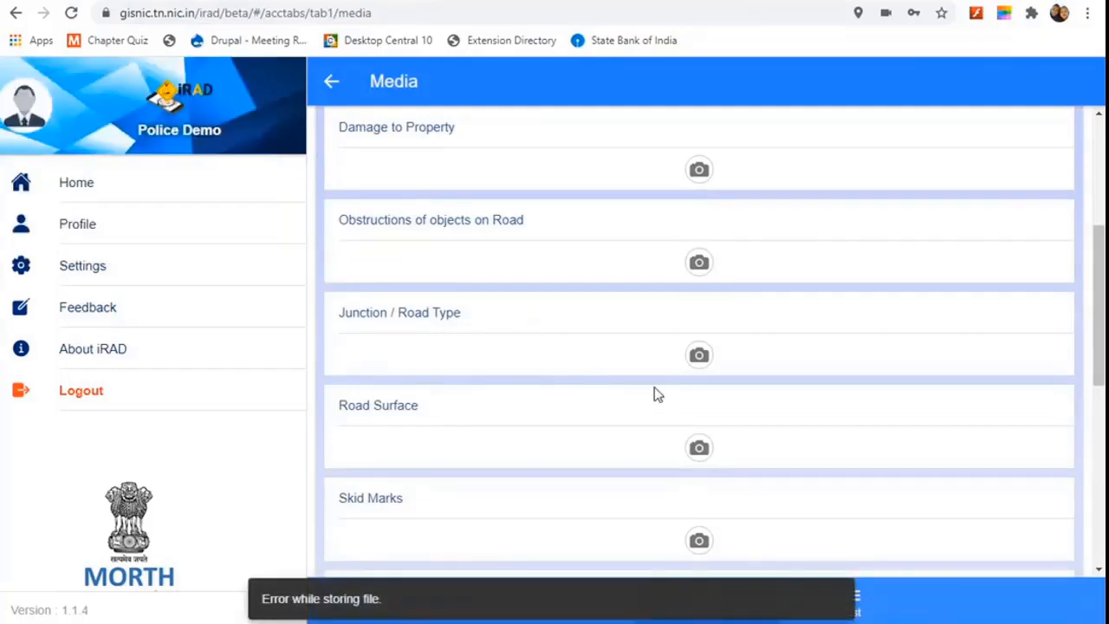
# Step: Save the Media section without photos and return to the home screen
pyautogui.scroll(4, 545, 330)
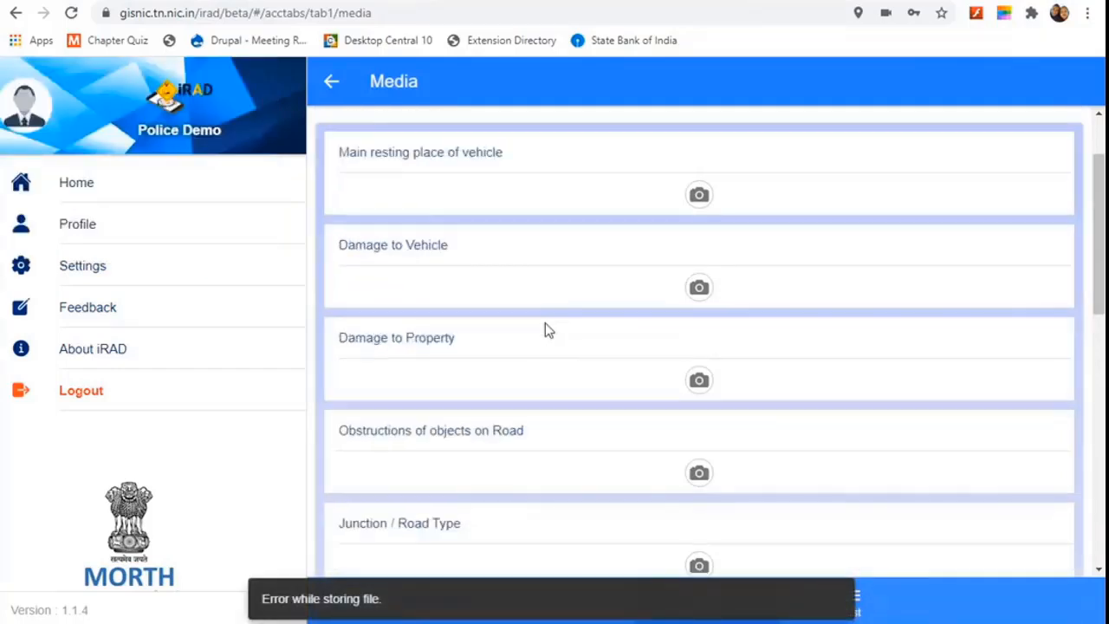
pyautogui.scroll(-6, 546, 330)
pyautogui.scroll(-4, 546, 330)
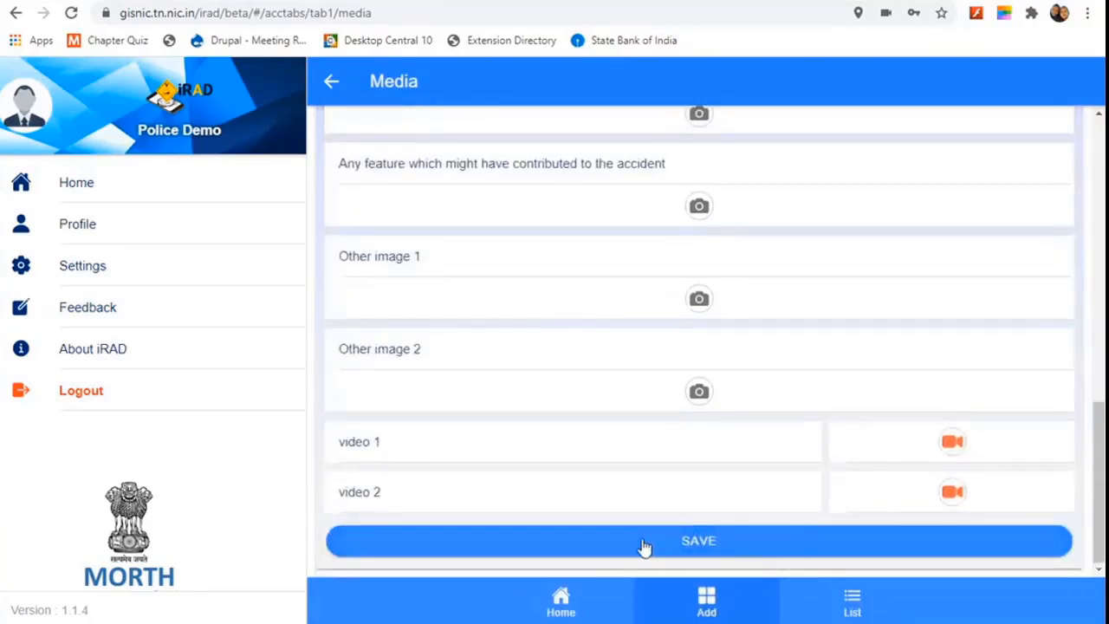
pyautogui.click(693, 548)
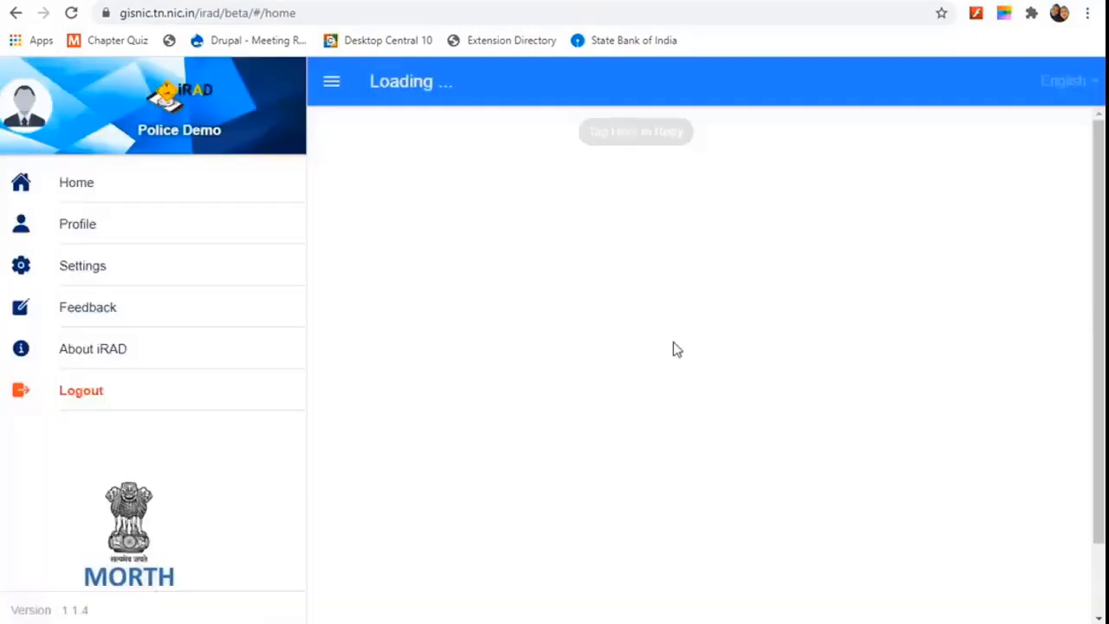
# Step: From Home, go to Review Accident and add details to pending accident 0564
pyautogui.click(80, 191)
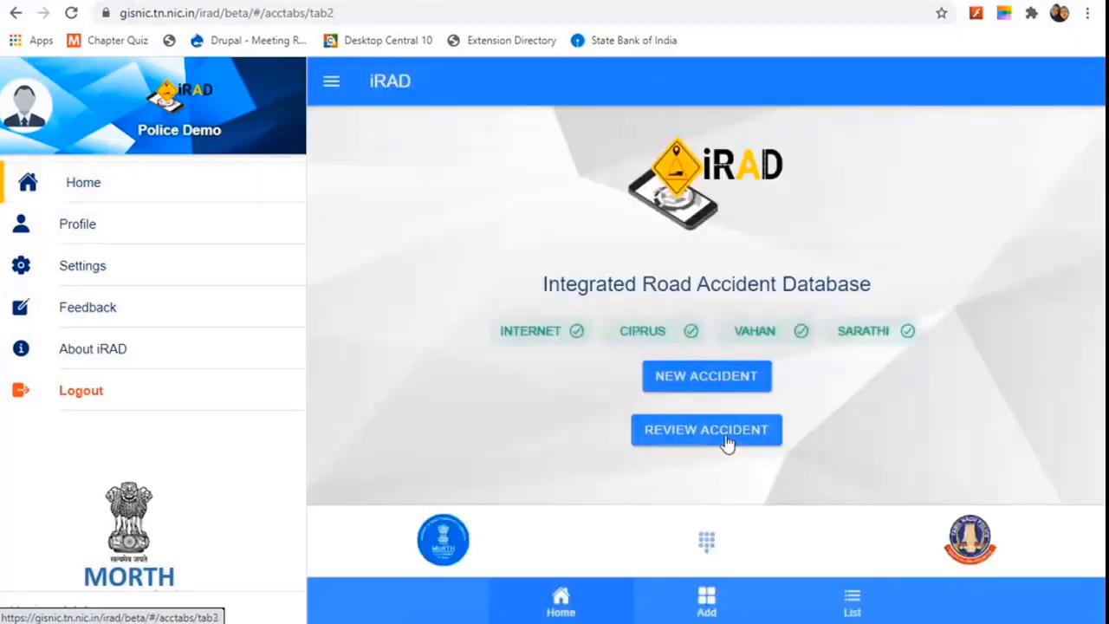
pyautogui.click(727, 430)
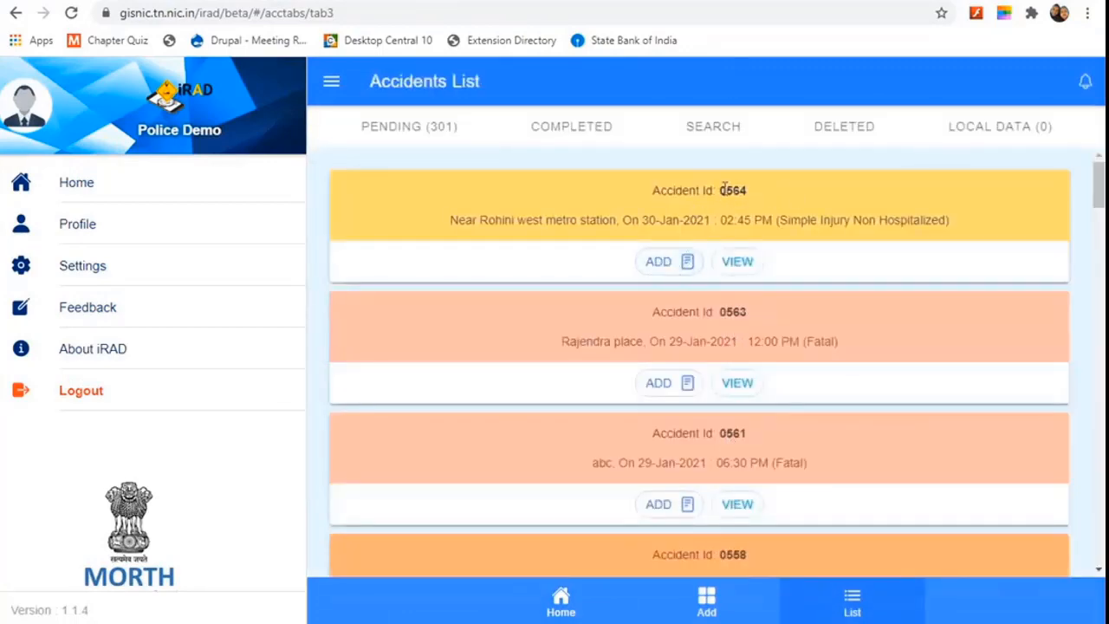
pyautogui.click(668, 272)
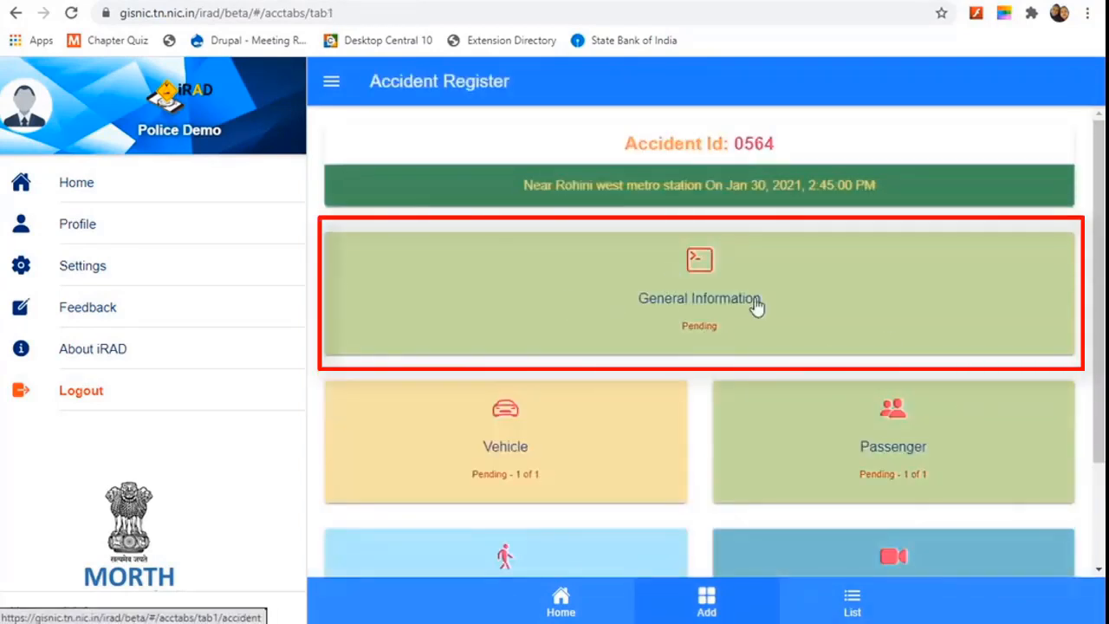
# Step: In General Information, set the Local Body to Corporation
pyautogui.click(701, 305)
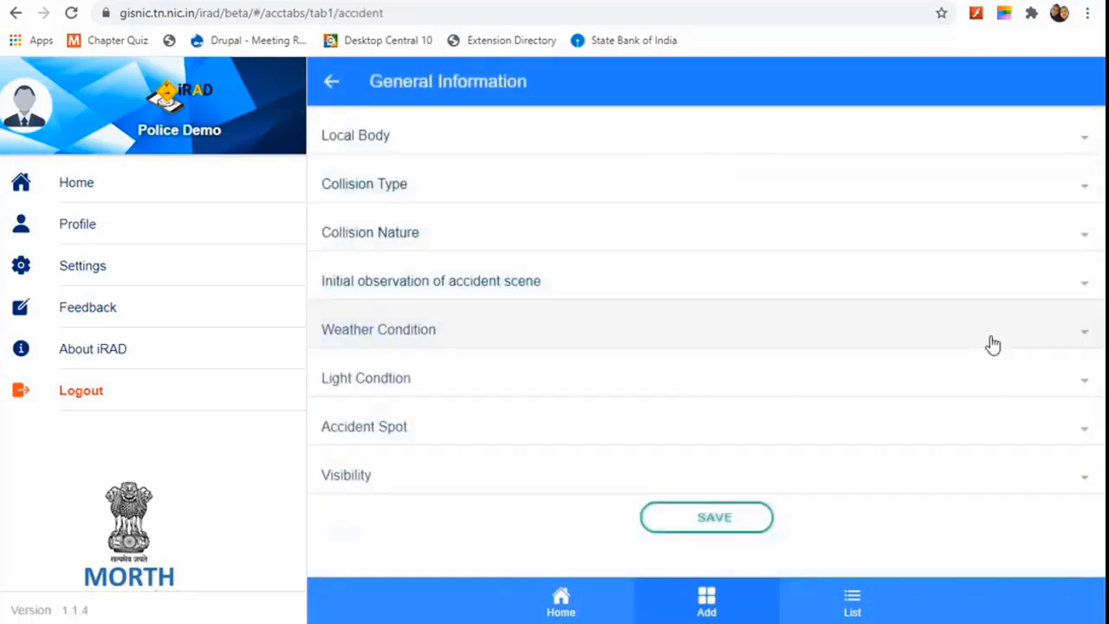
pyautogui.click(1074, 153)
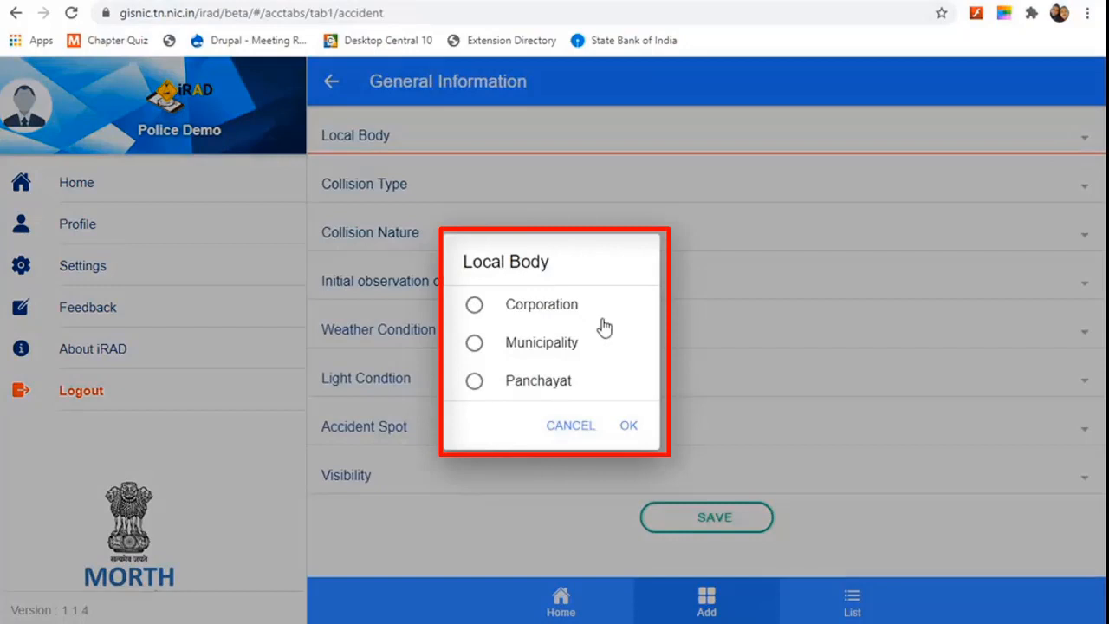
pyautogui.click(475, 310)
pyautogui.click(630, 426)
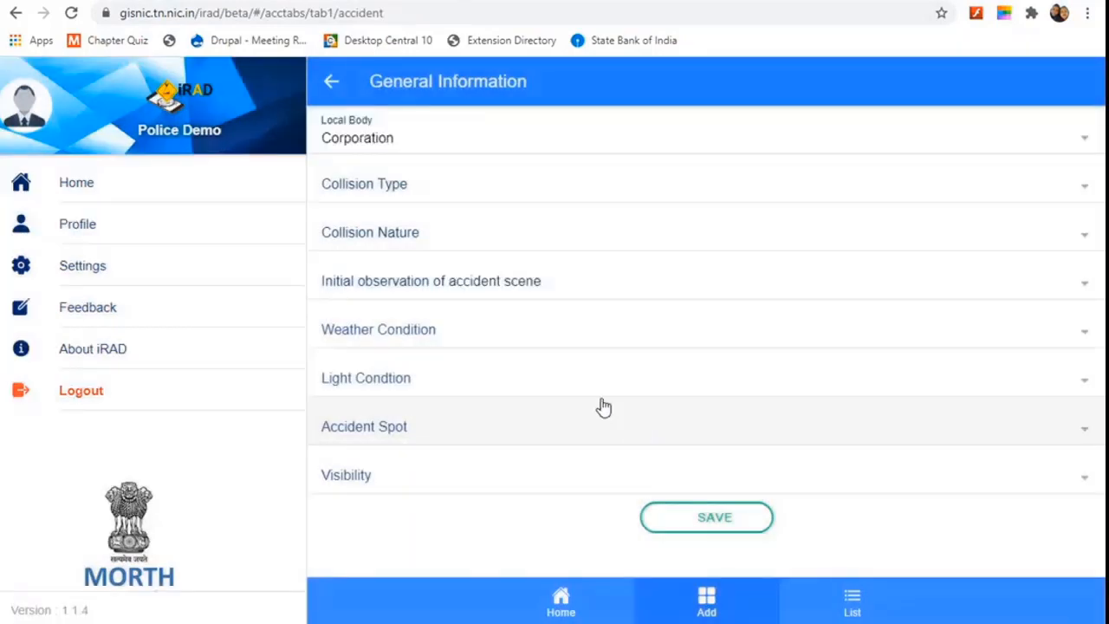
# Step: Set the Collision Type to Vehicle to Object
pyautogui.click(825, 177)
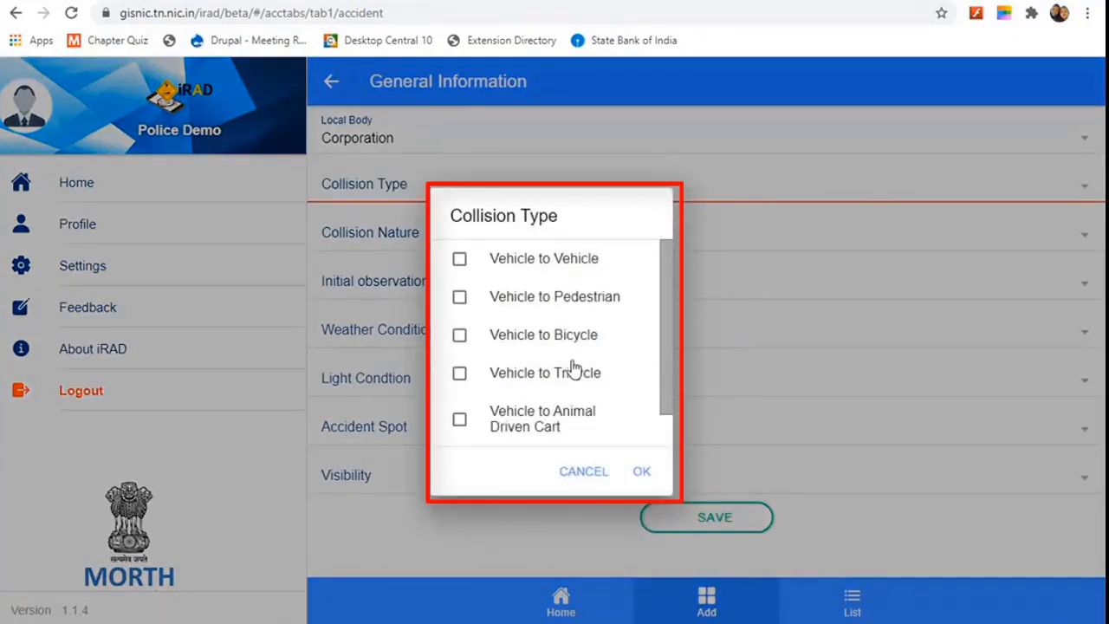
pyautogui.scroll(-2, 574, 369)
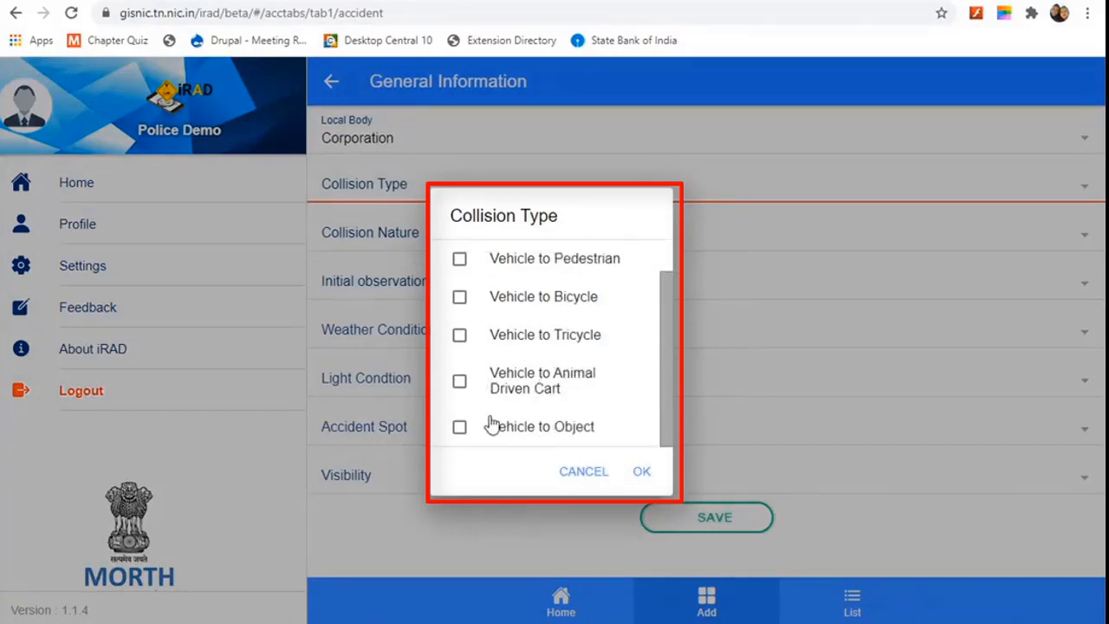
pyautogui.scroll(2, 525, 373)
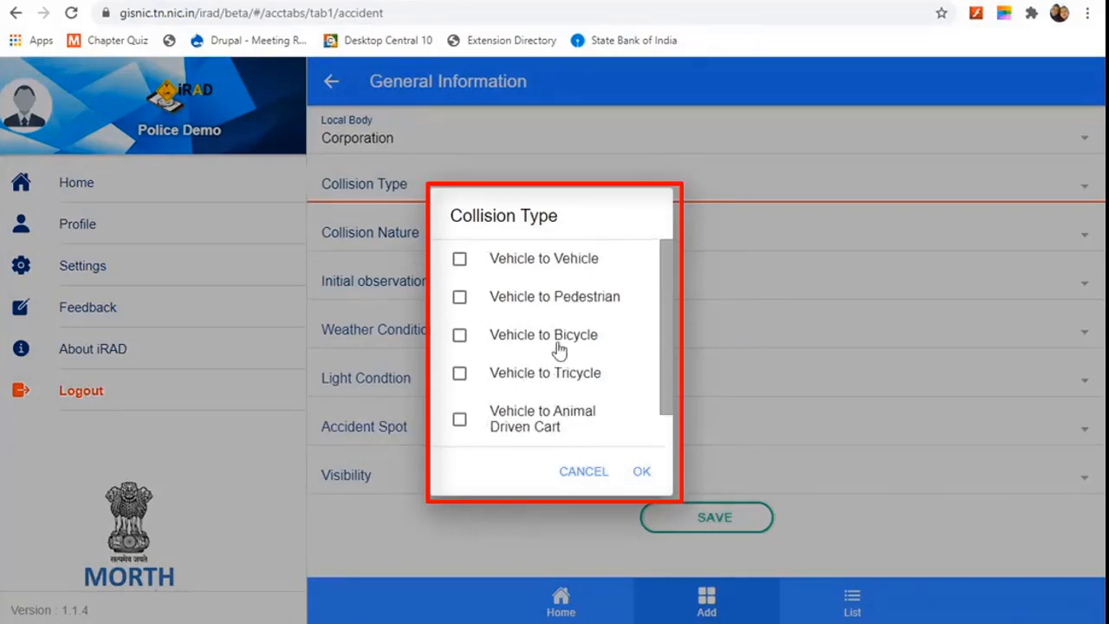
pyautogui.scroll(-1, 560, 349)
pyautogui.click(460, 428)
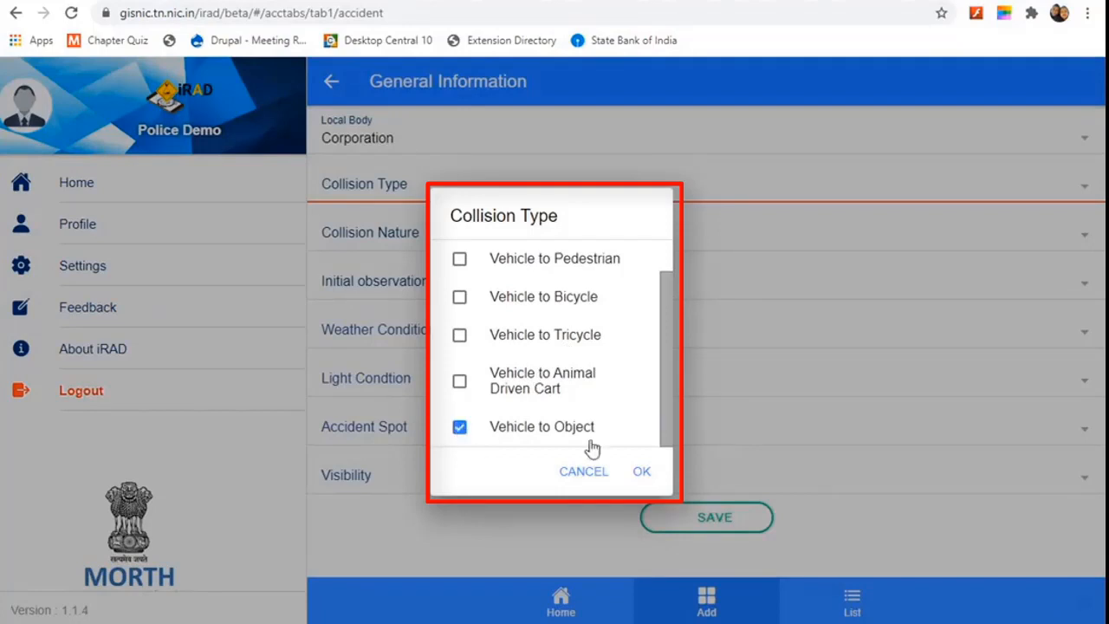
pyautogui.click(641, 472)
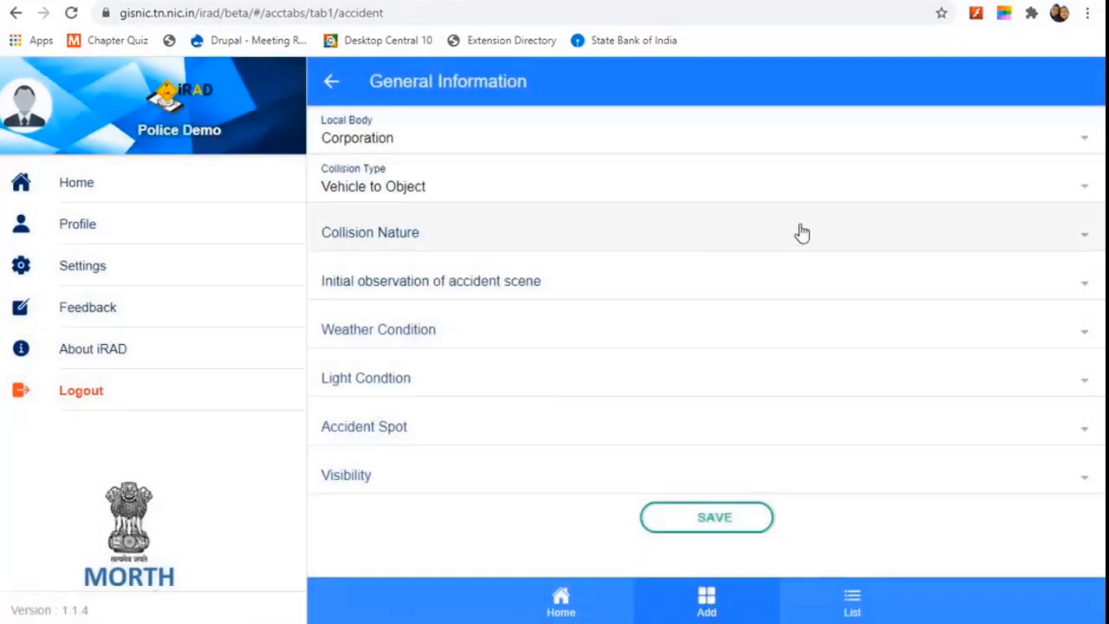
# Step: Set the Collision Nature to Hit Fixed / Stationary Object
pyautogui.click(637, 240)
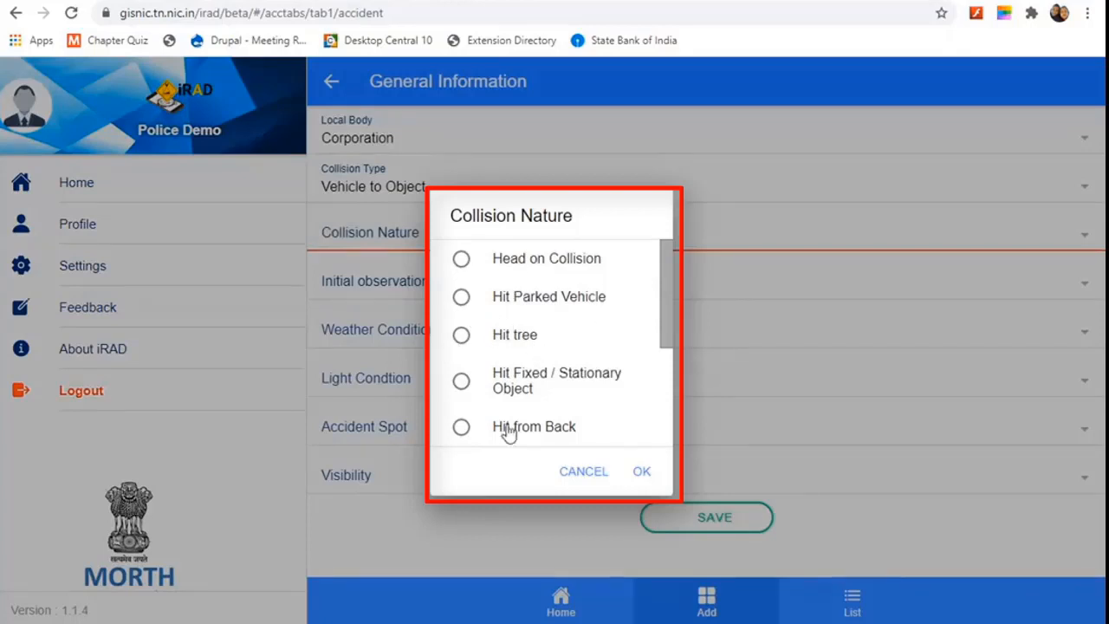
pyautogui.scroll(-1, 604, 394)
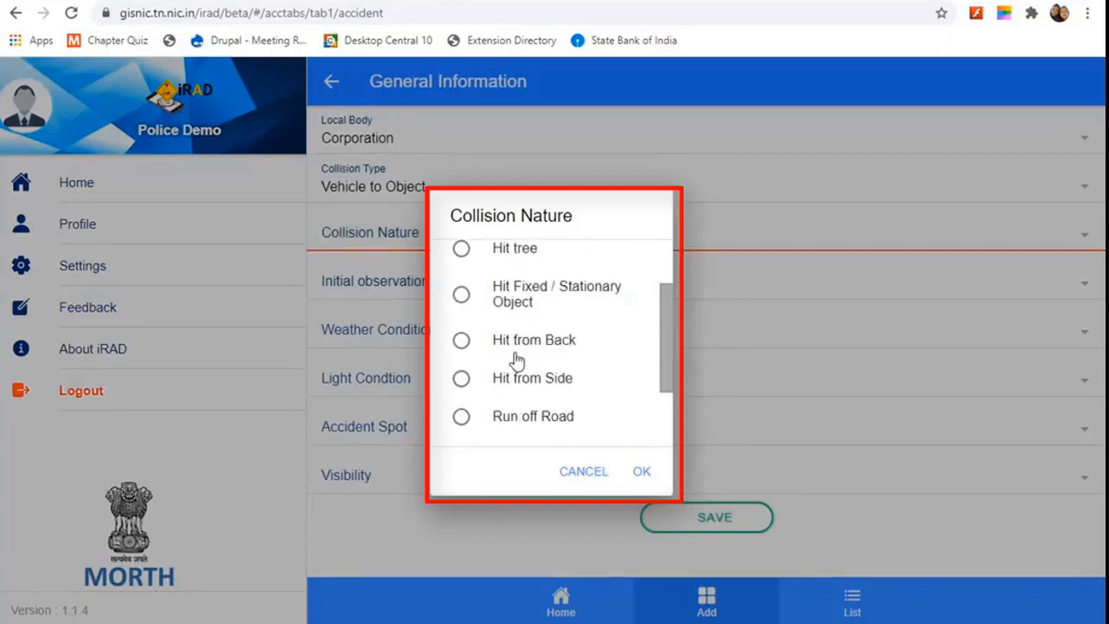
pyautogui.click(473, 300)
pyautogui.click(641, 471)
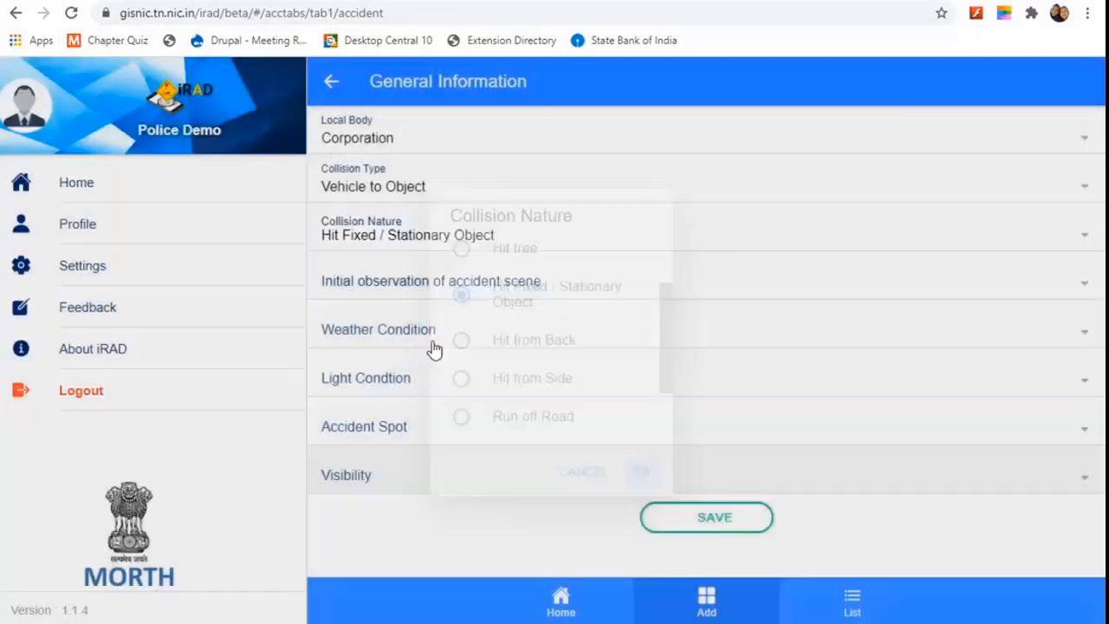
pyautogui.click(598, 293)
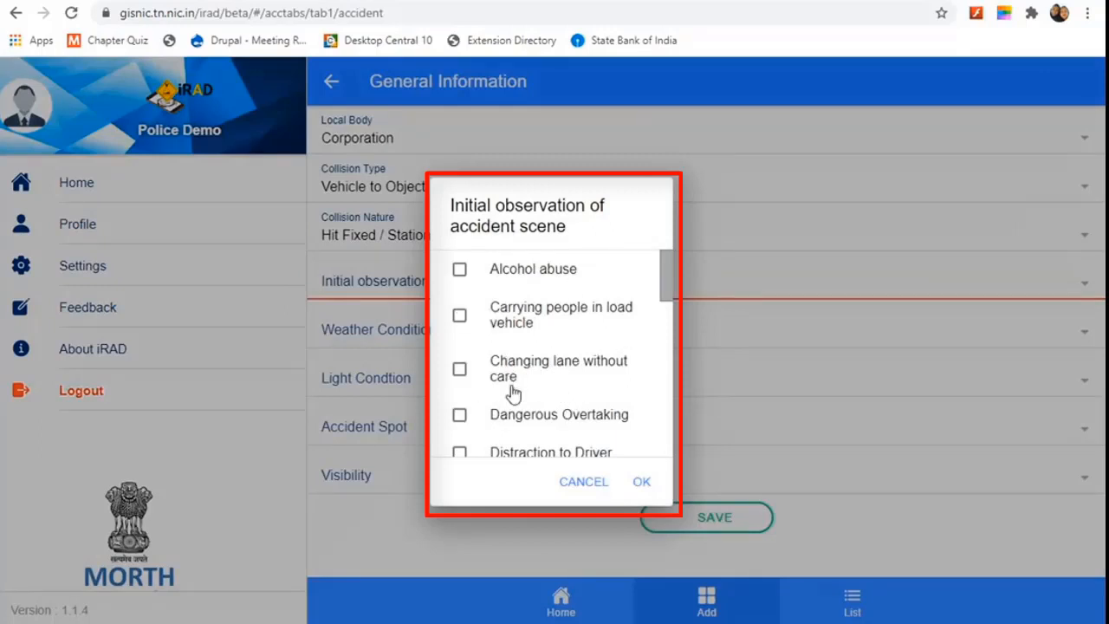
# Step: Record Changing lane without care as initial observation, Fine weather, and Day light condition
pyautogui.scroll(-1, 522, 394)
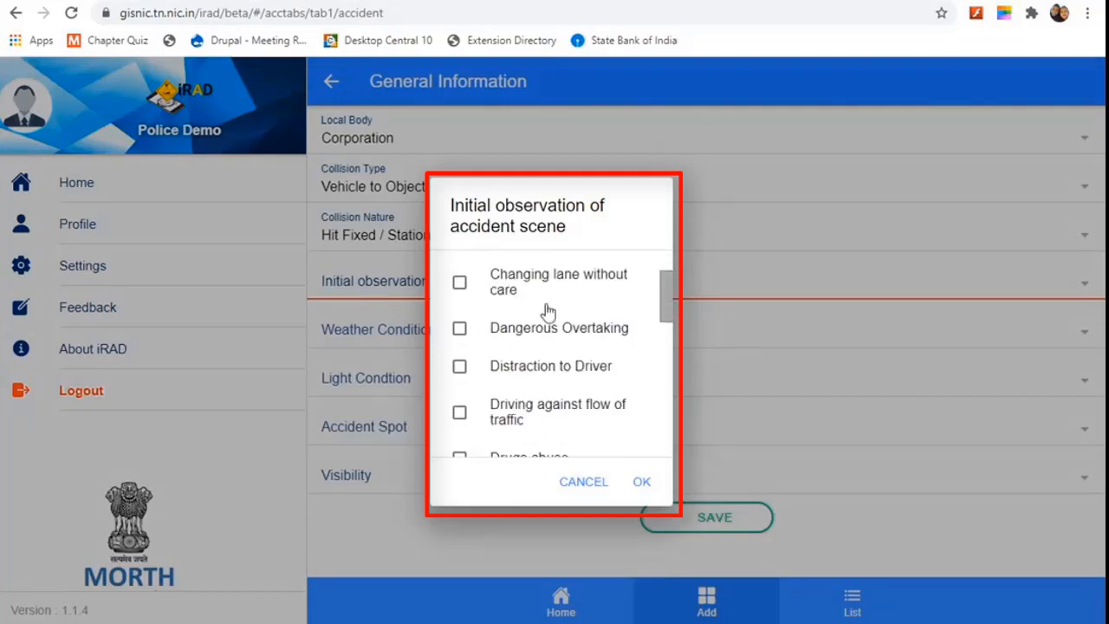
pyautogui.click(641, 484)
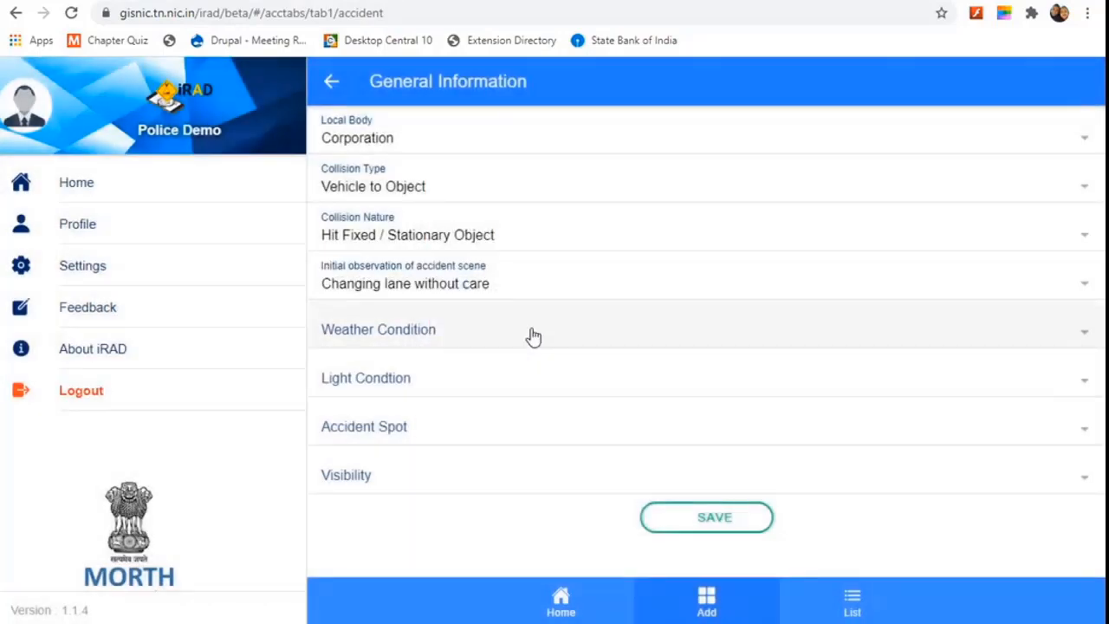
pyautogui.click(533, 336)
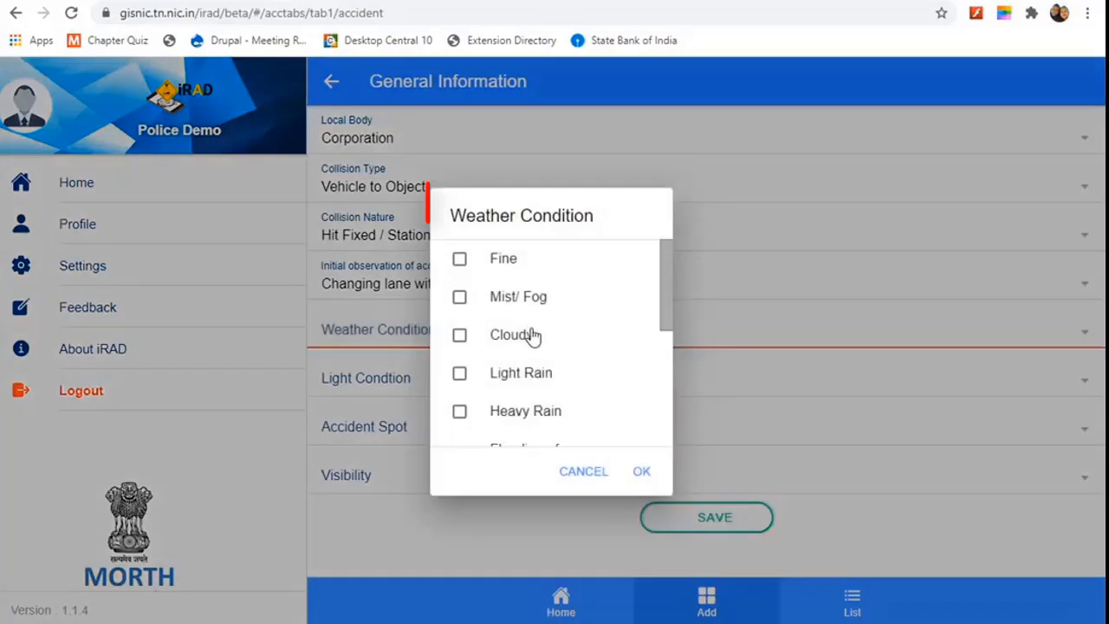
pyautogui.click(460, 259)
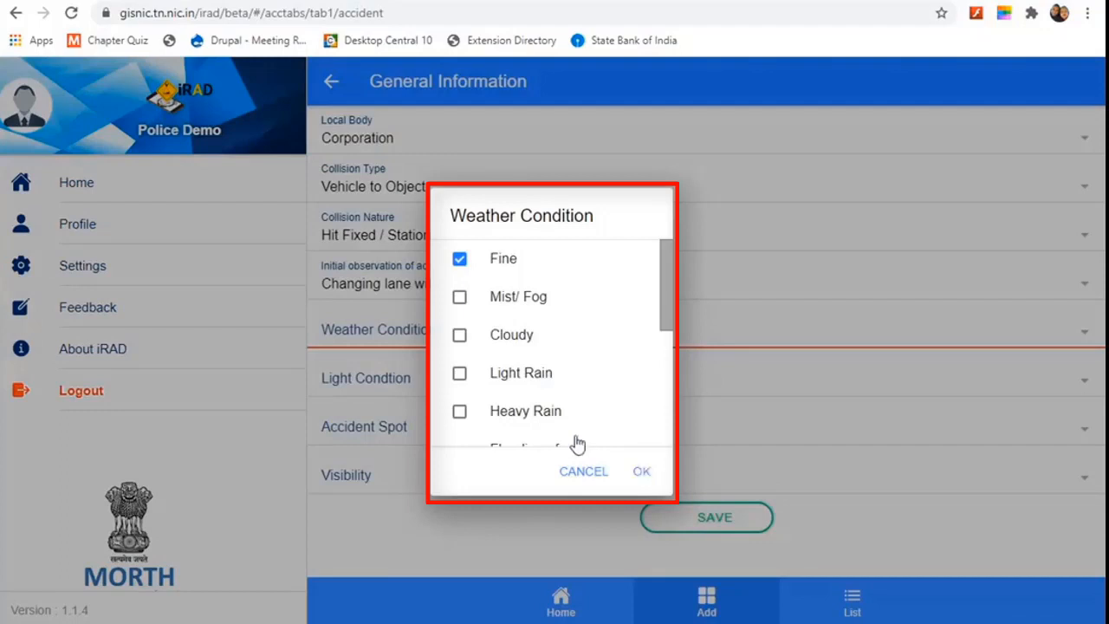
pyautogui.click(641, 472)
pyautogui.click(455, 382)
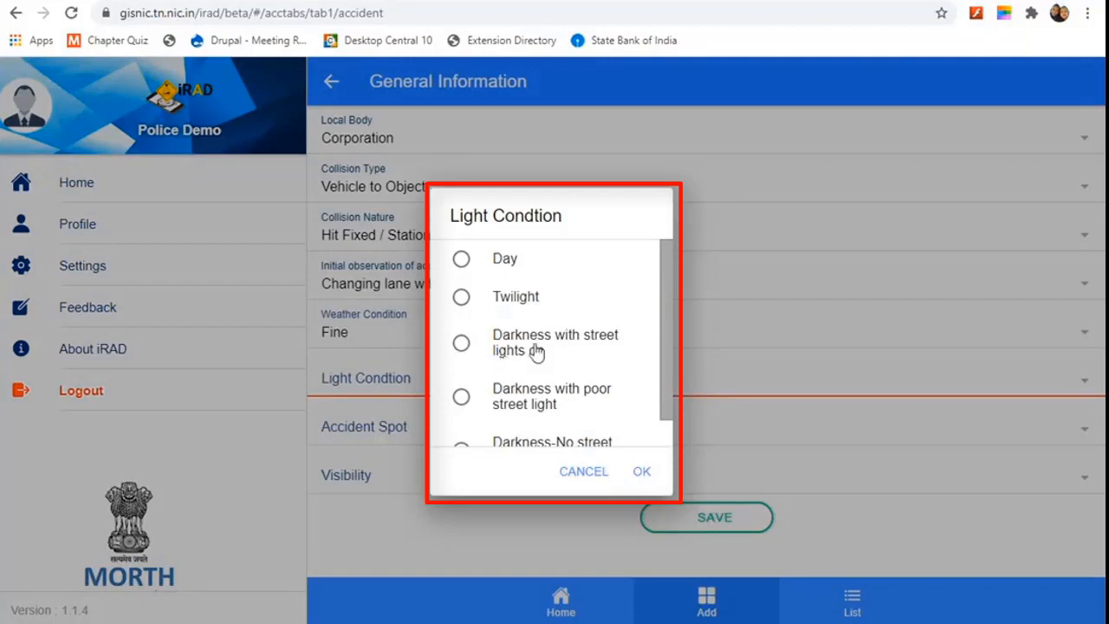
pyautogui.click(461, 259)
pyautogui.click(642, 473)
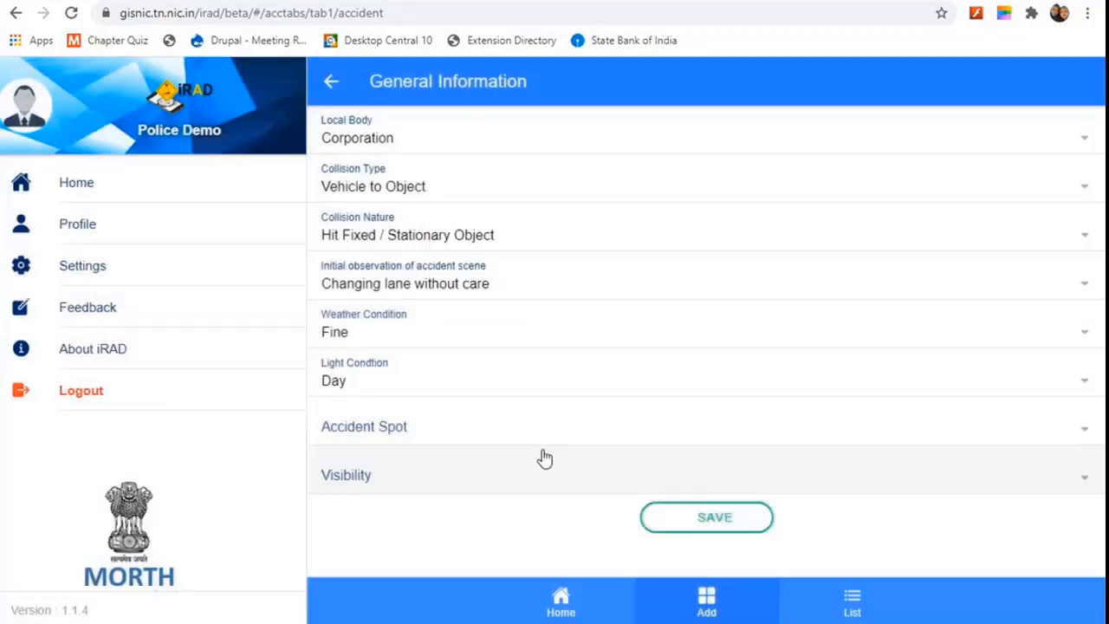
# Step: Set accident spot to Residential zone and visibility to 50 Metres, then save General Information
pyautogui.click(509, 428)
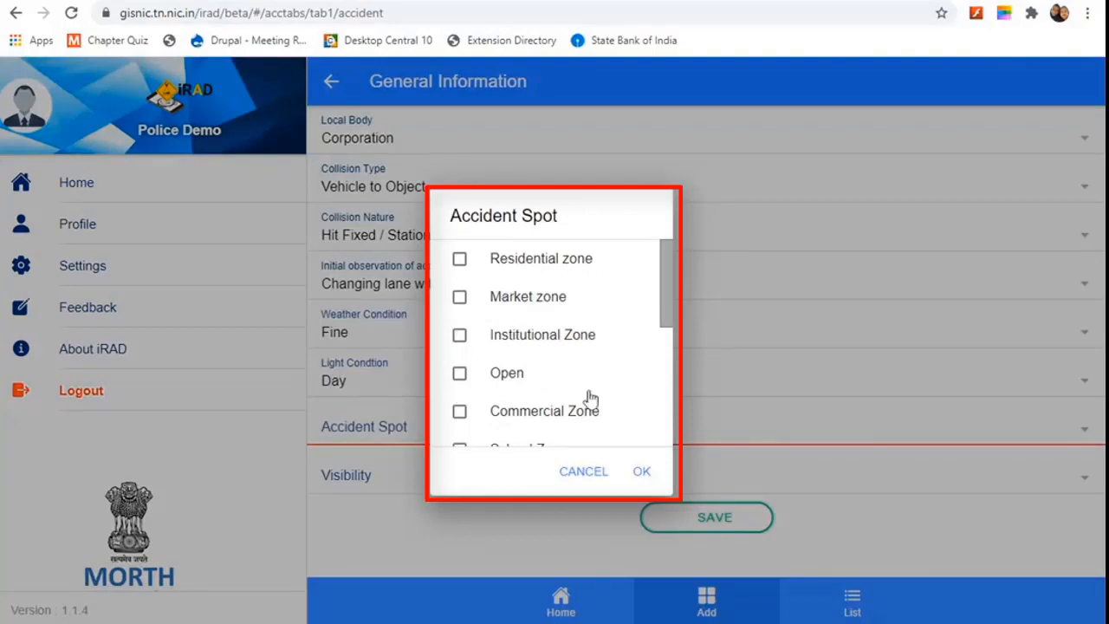
pyautogui.scroll(-1, 588, 398)
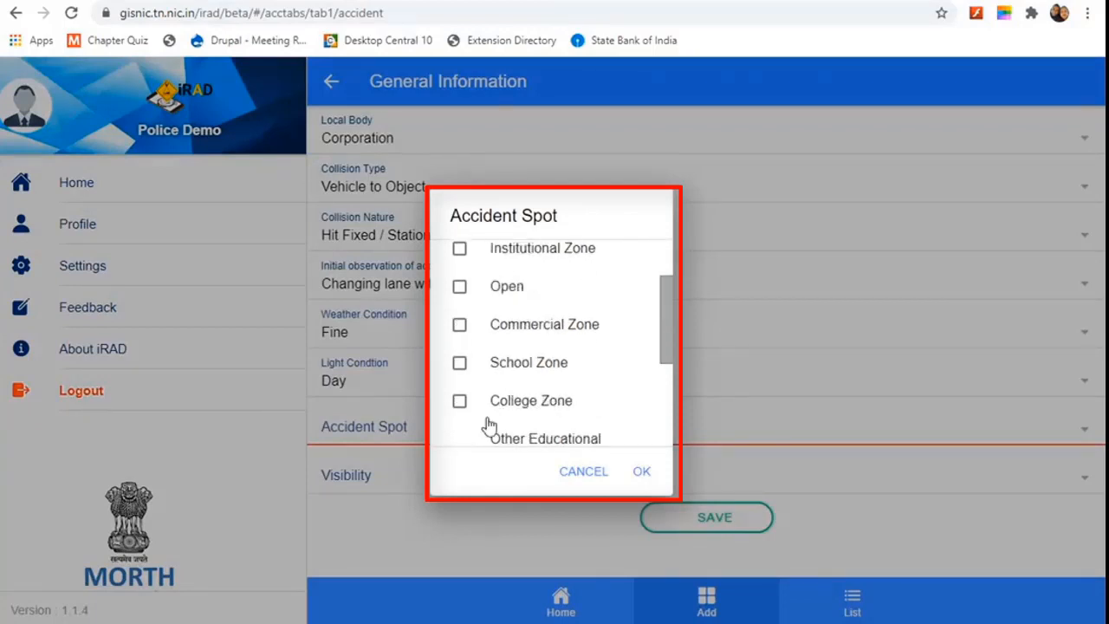
pyautogui.scroll(-1, 488, 424)
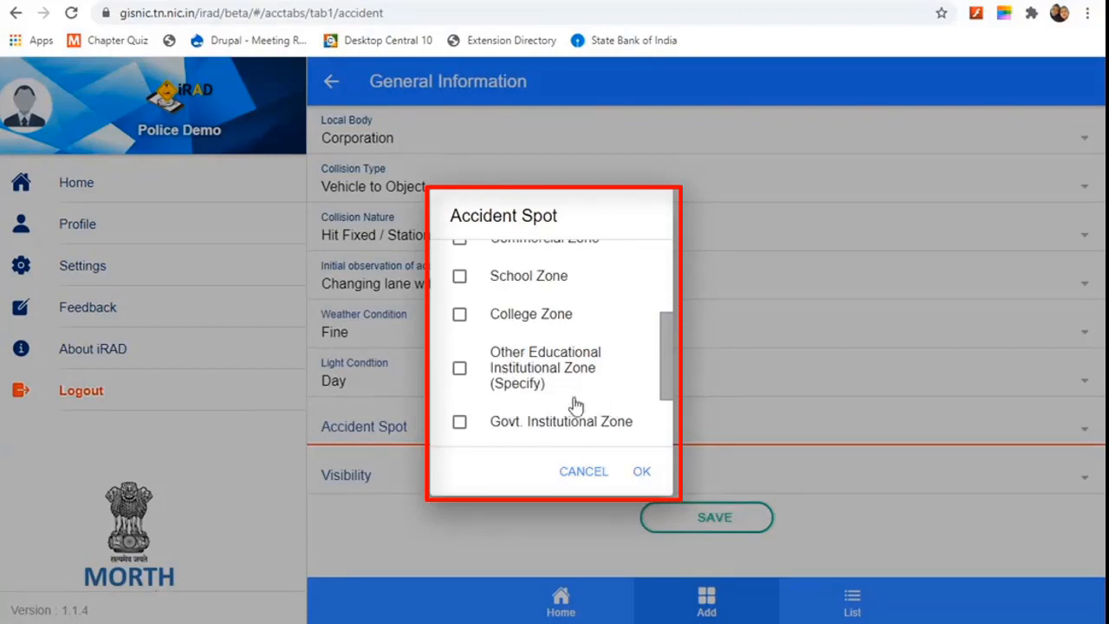
pyautogui.scroll(2, 576, 405)
pyautogui.click(459, 259)
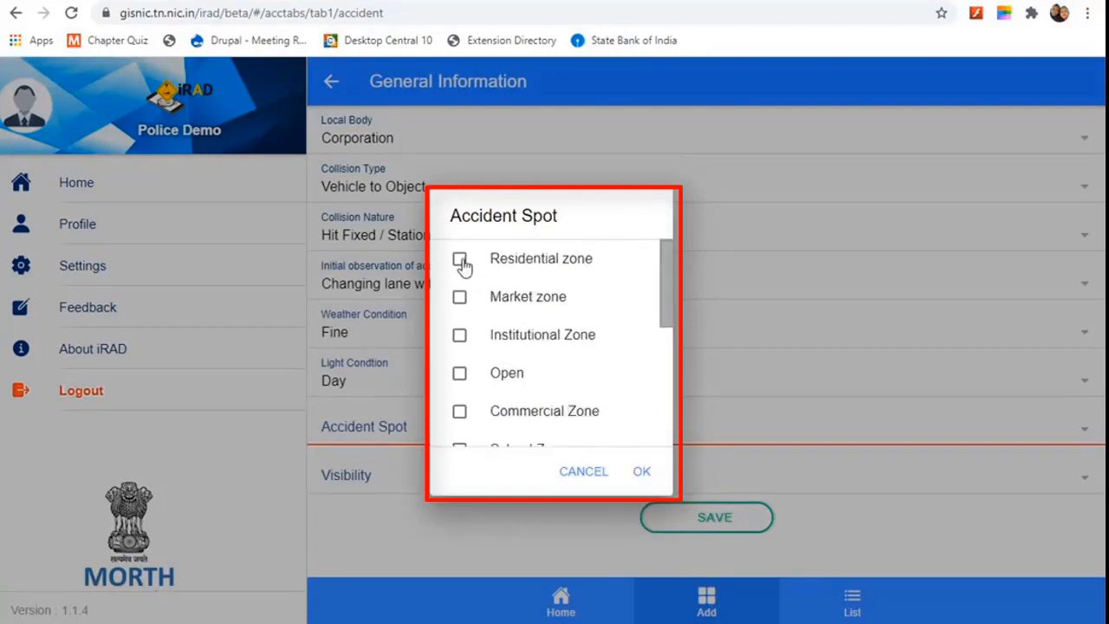
pyautogui.click(642, 471)
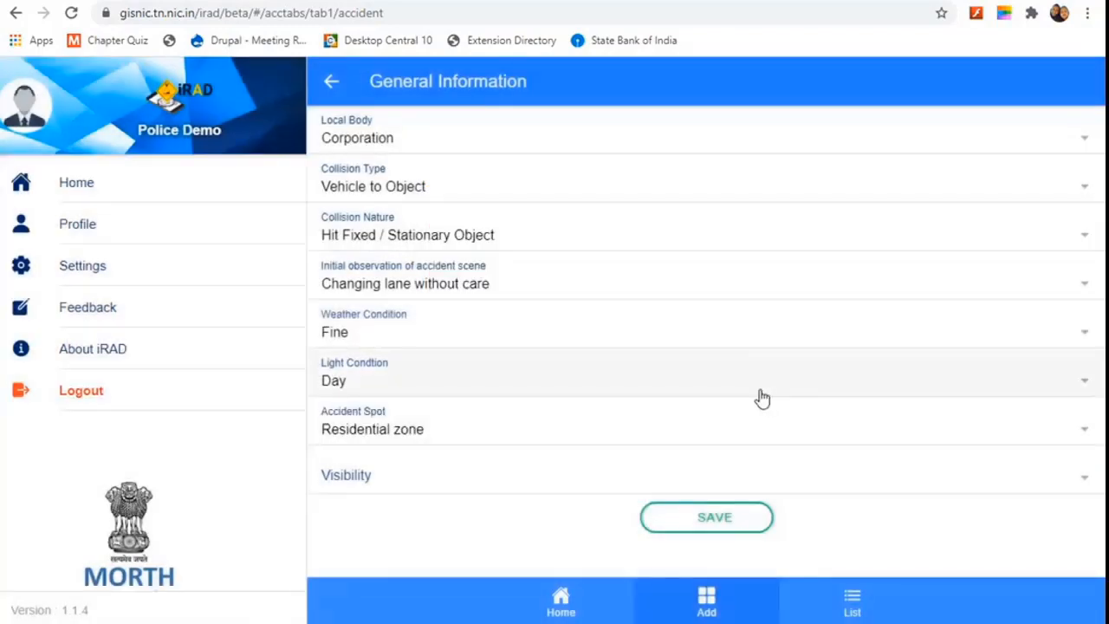
pyautogui.click(597, 475)
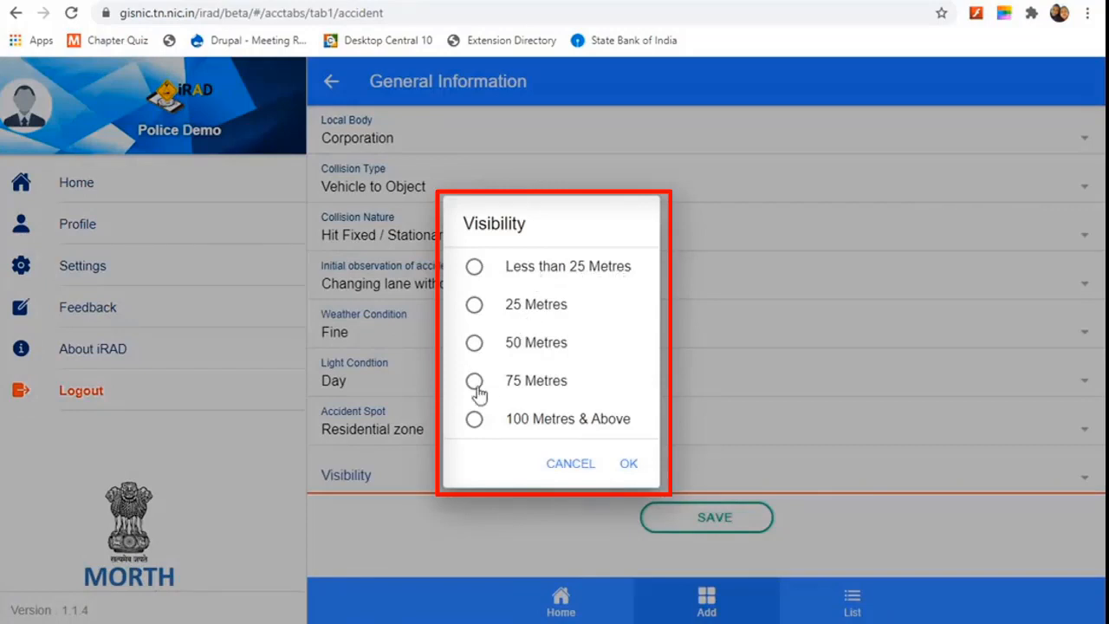
pyautogui.click(474, 343)
pyautogui.click(629, 464)
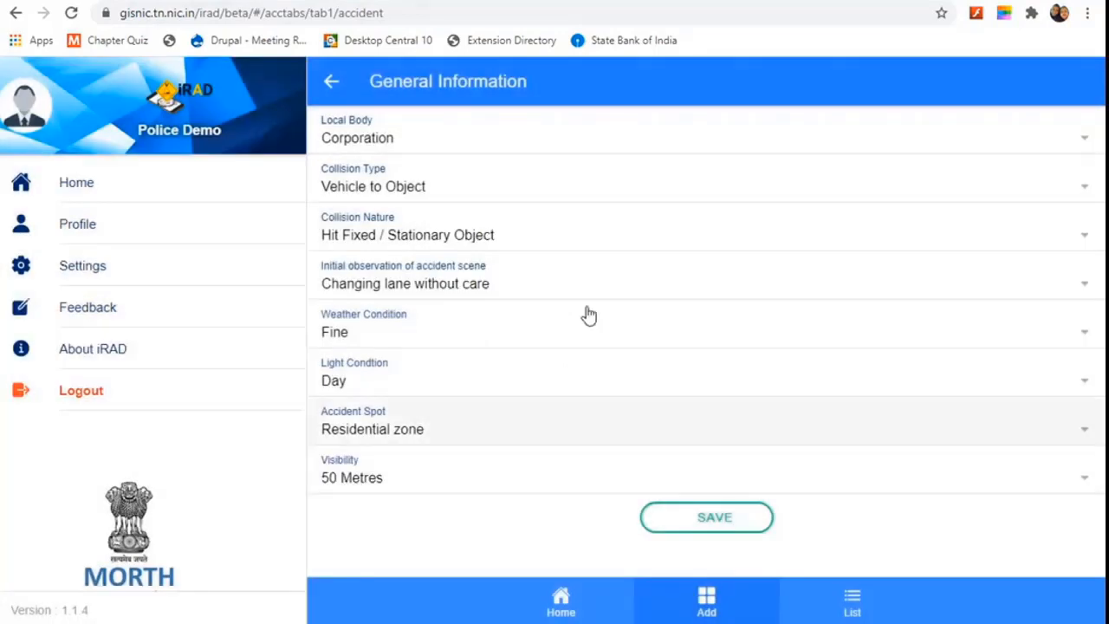
pyautogui.click(693, 521)
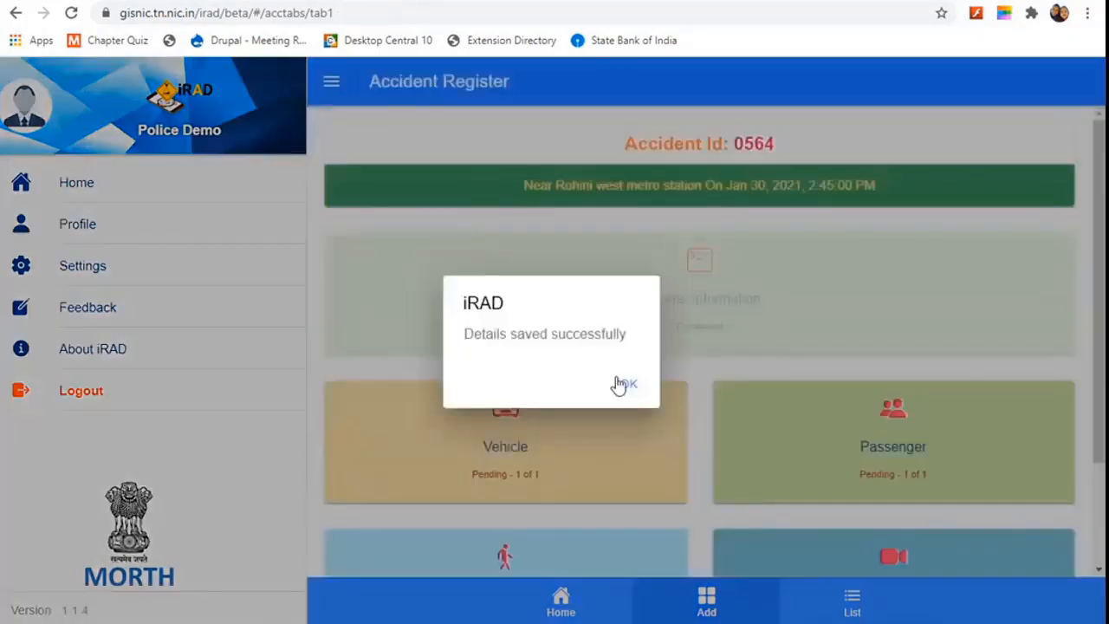
# Step: Dismiss the 'Details saved successfully' popup and open the blank Vehicle form for accident 0564
pyautogui.click(628, 387)
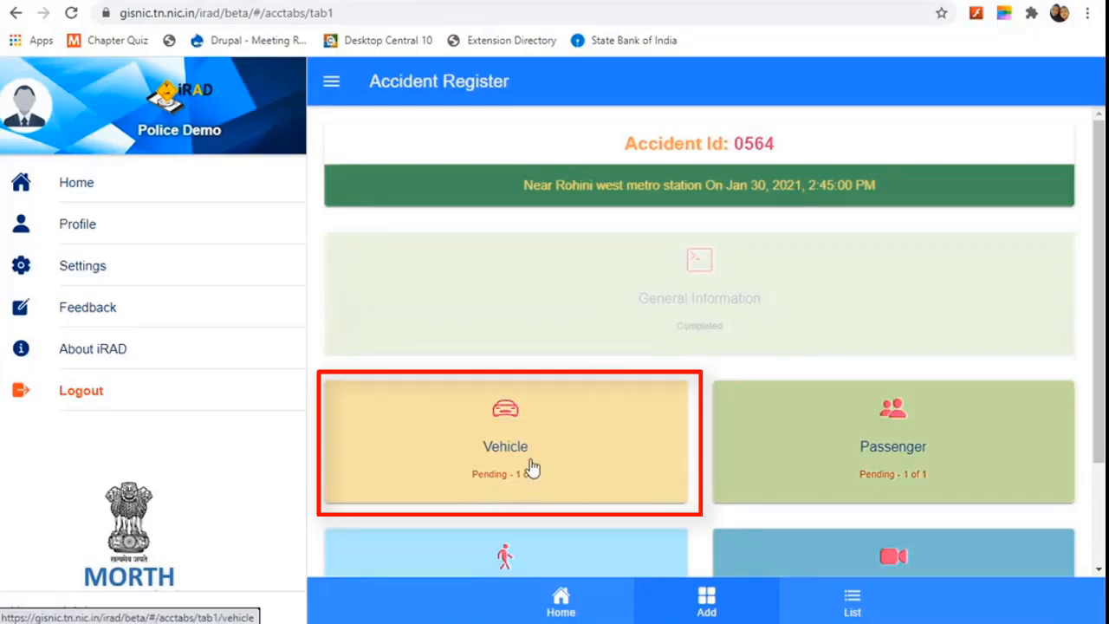
pyautogui.scroll(-1, 626, 451)
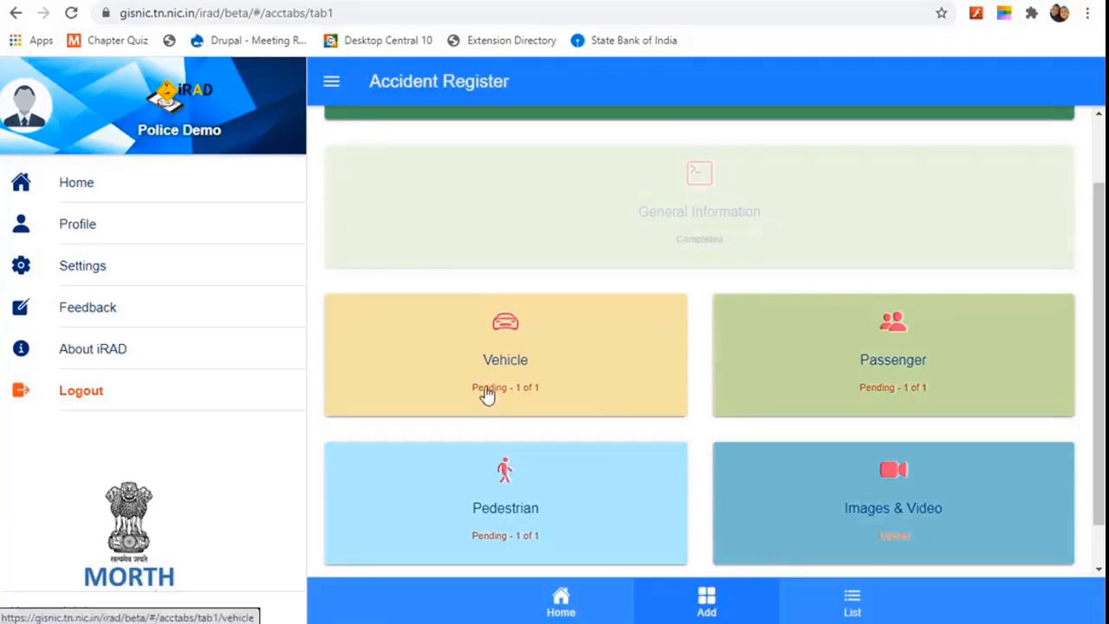
pyautogui.click(565, 373)
pyautogui.click(564, 372)
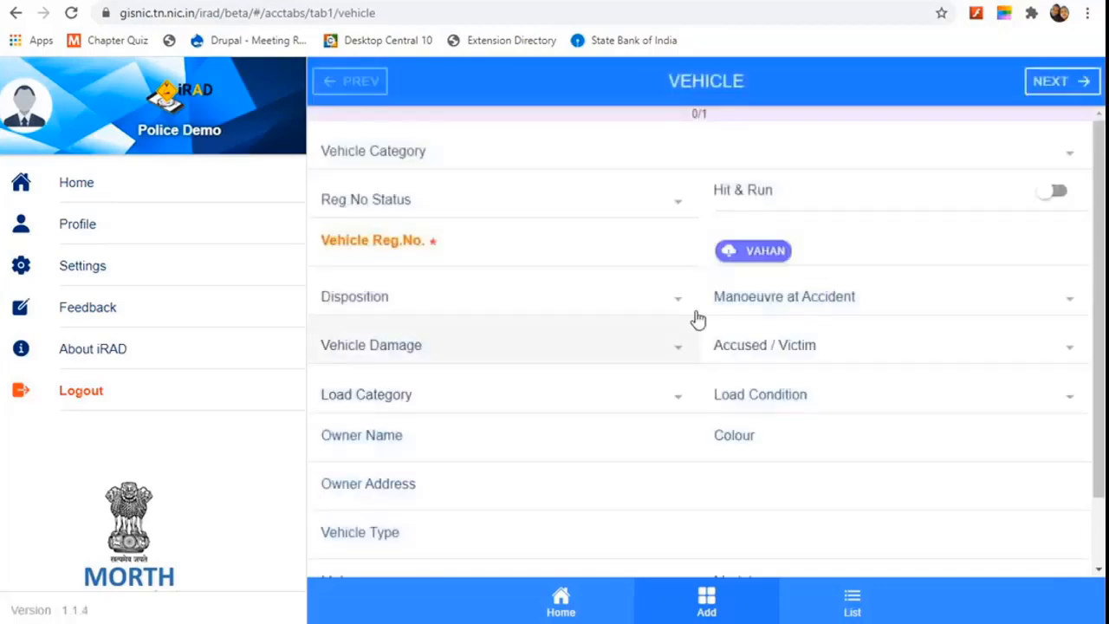
# Step: Choose Motorised as the vehicle category, then bring up the Reg No Status choices
pyautogui.click(581, 156)
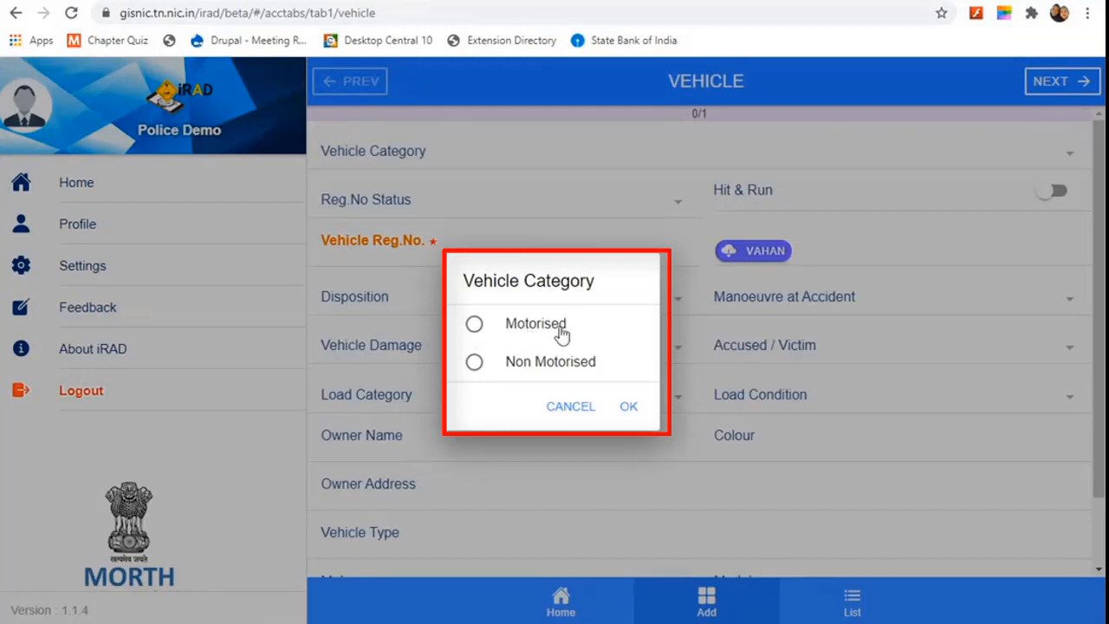
pyautogui.click(629, 411)
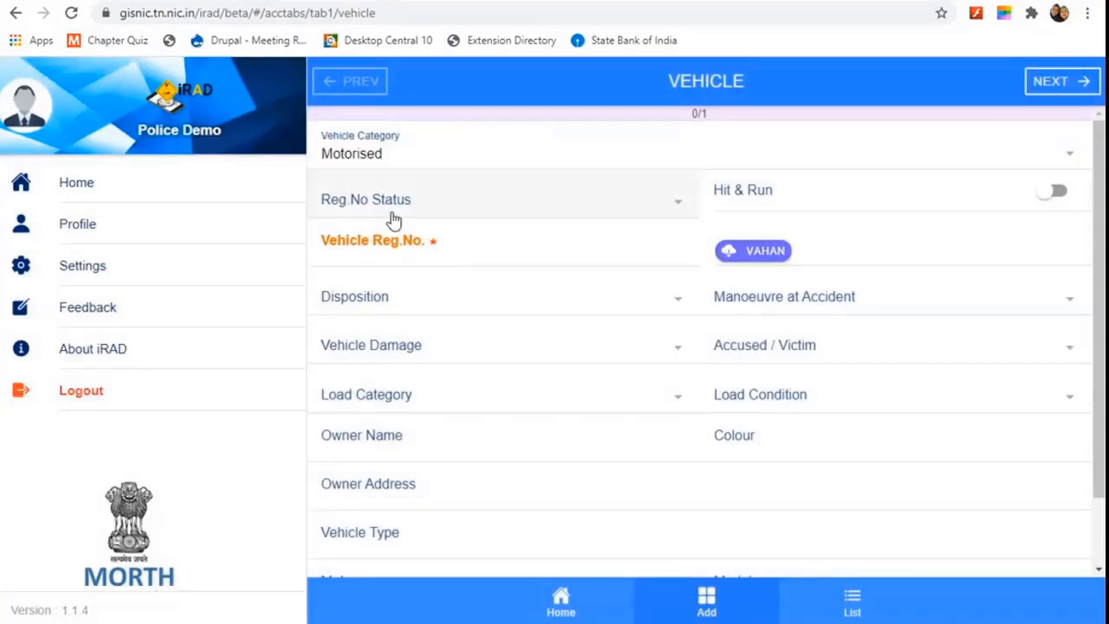
pyautogui.click(469, 198)
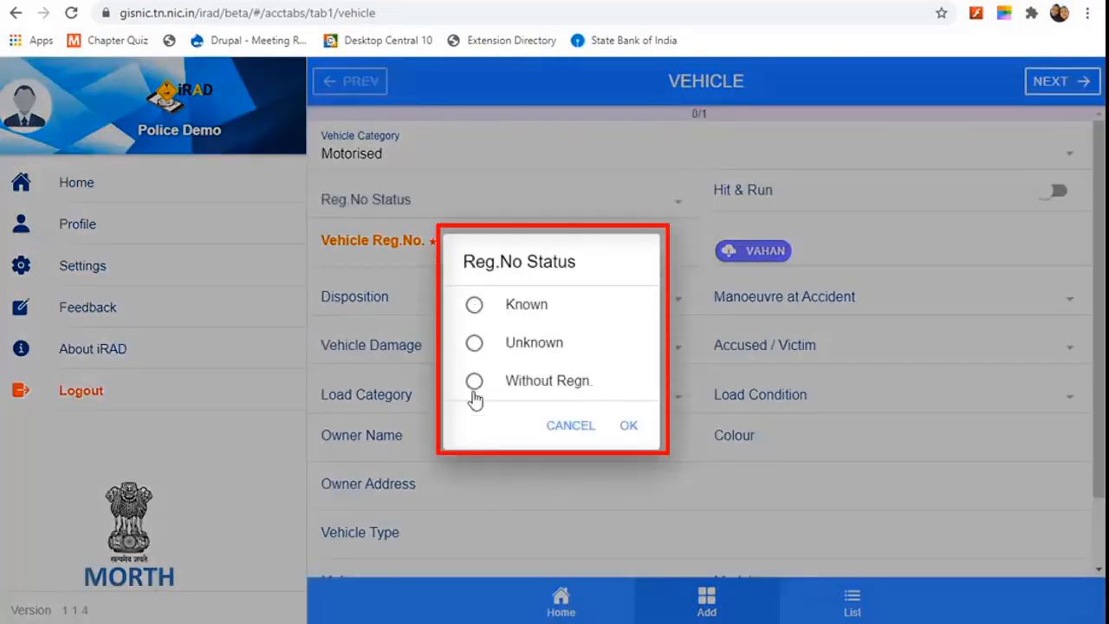
# Step: Set Reg.No Status to Known and enter the vehicle's registration number
pyautogui.click(475, 307)
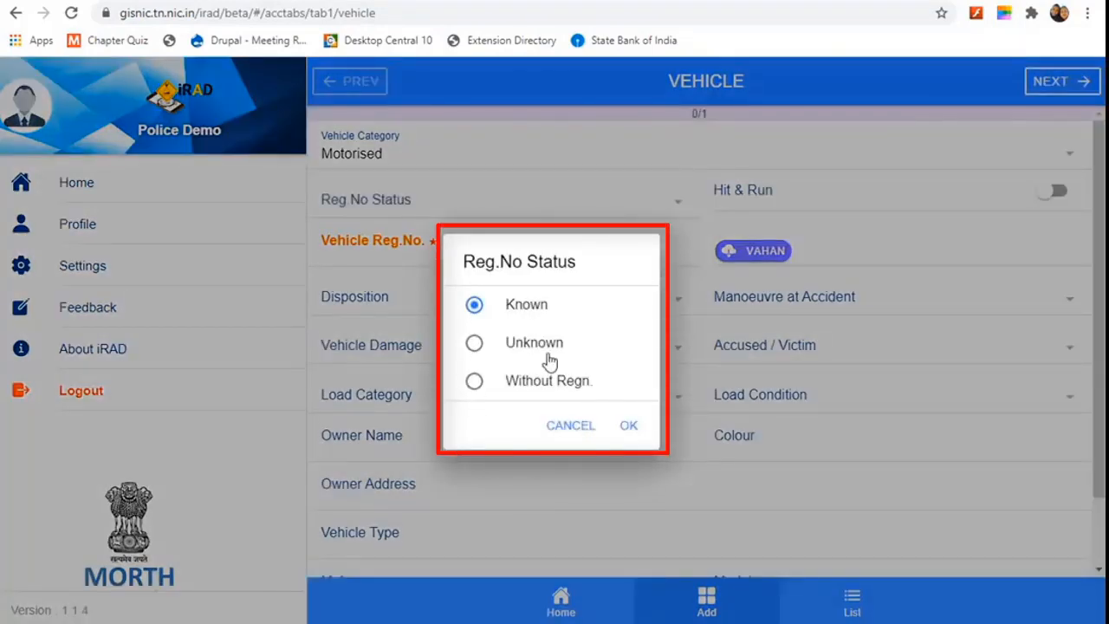
pyautogui.click(628, 424)
pyautogui.click(404, 256)
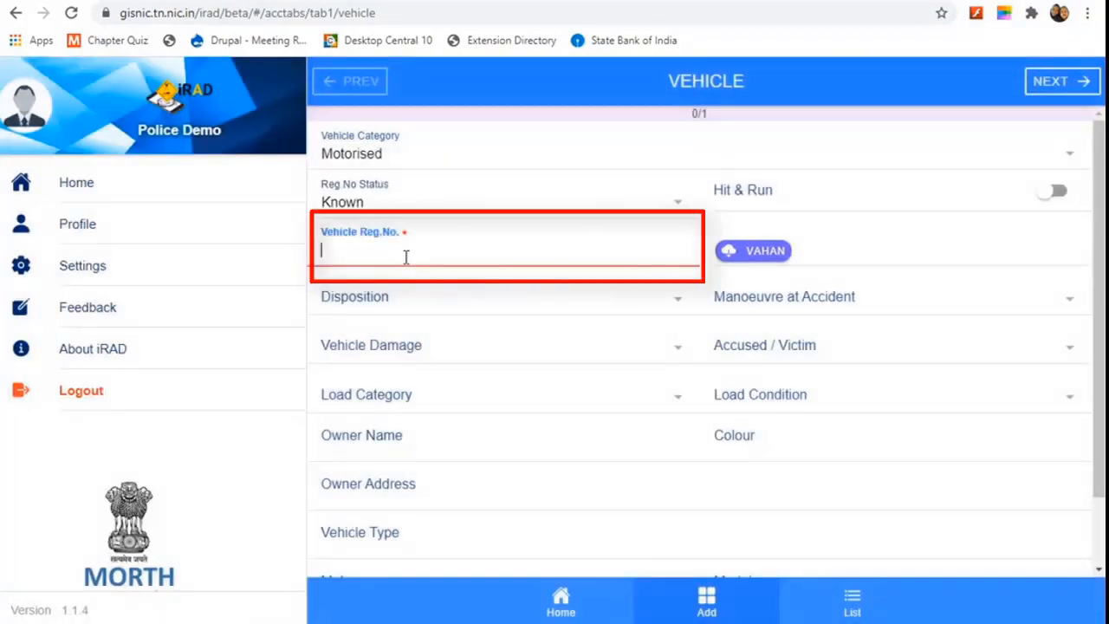
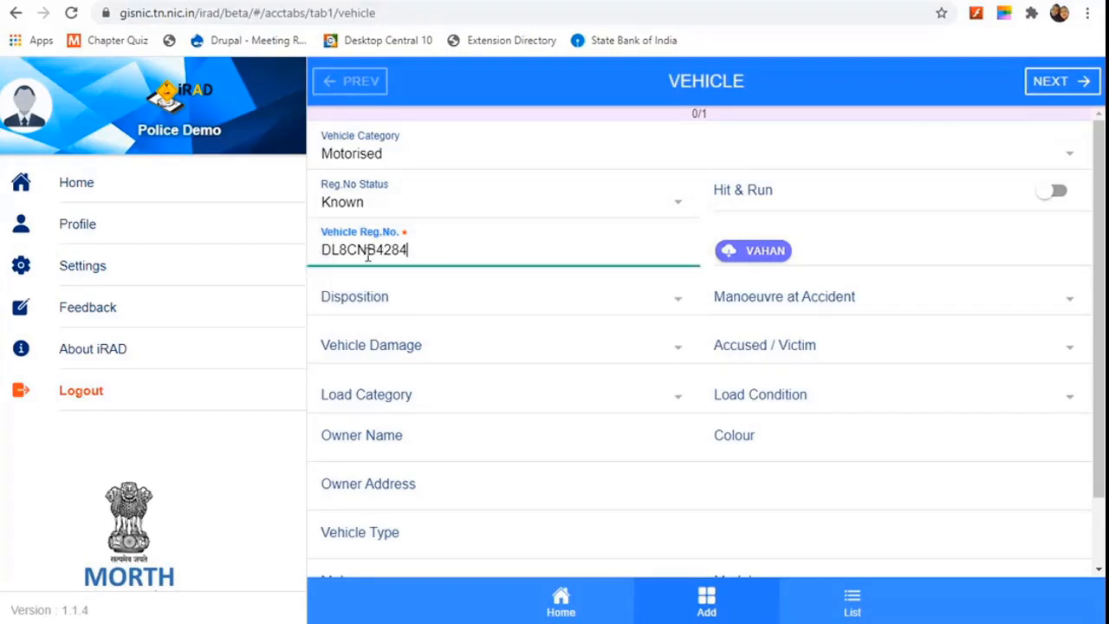
# Step: Fetch the vehicle details from VAHAN and select Can be Driven away under Disposition
pyautogui.click(757, 252)
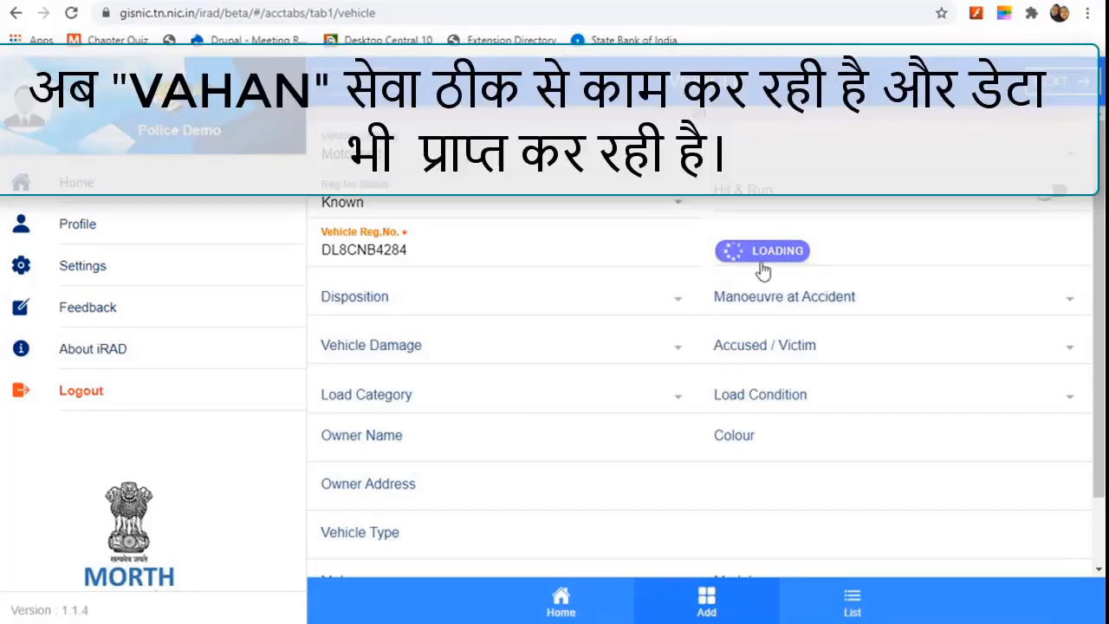
pyautogui.scroll(-1, 633, 398)
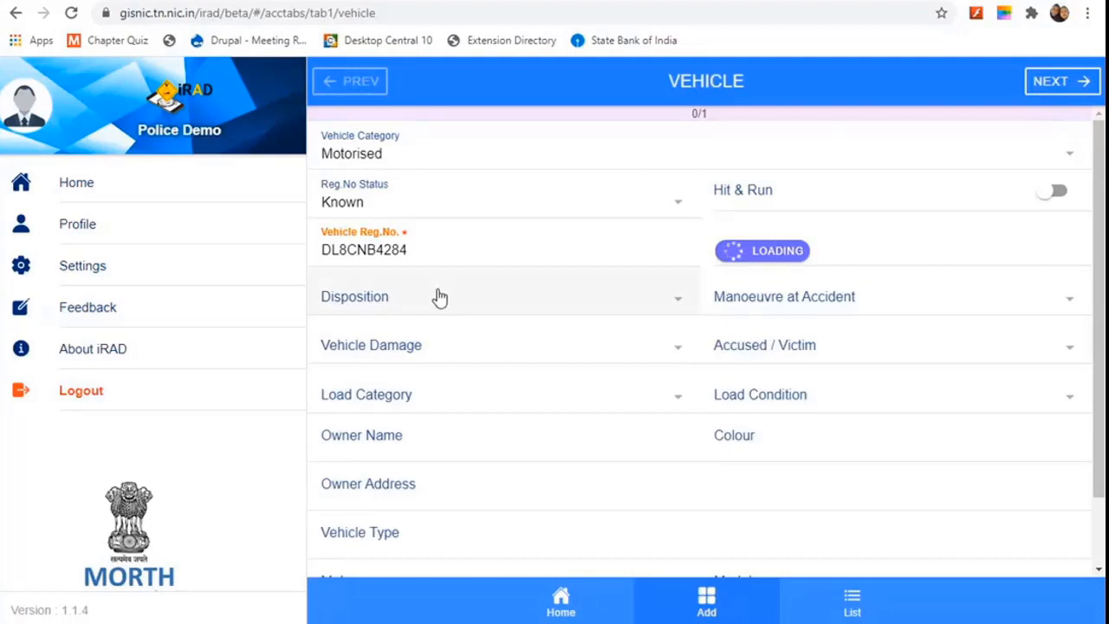
pyautogui.click(503, 304)
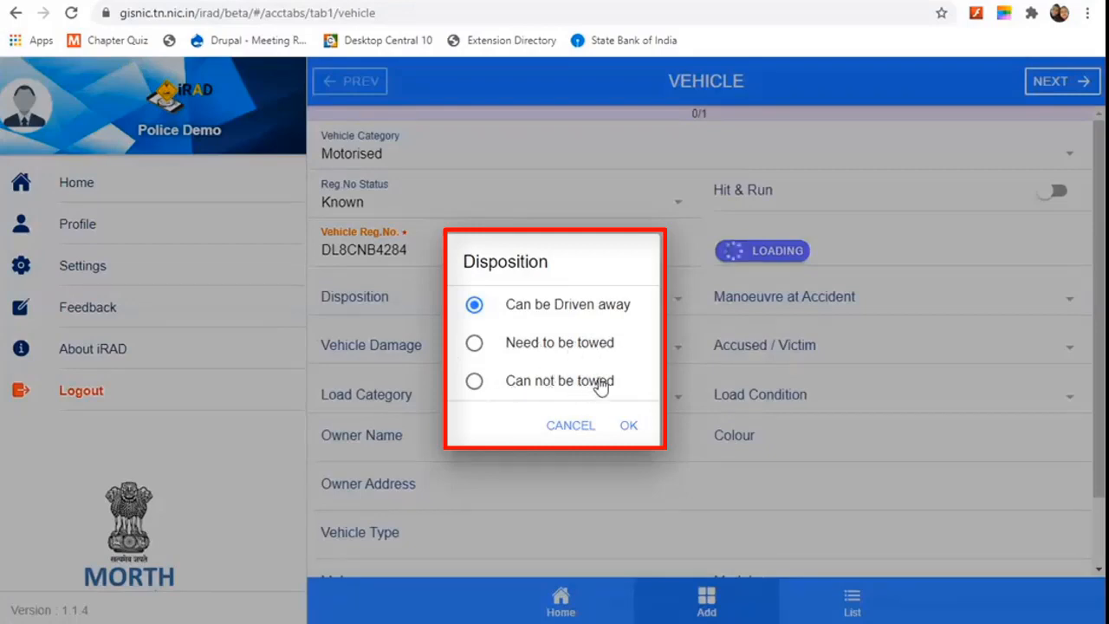
# Step: Confirm the Can be Driven away disposition and set the manoeuvre to Making U turn
pyautogui.click(629, 428)
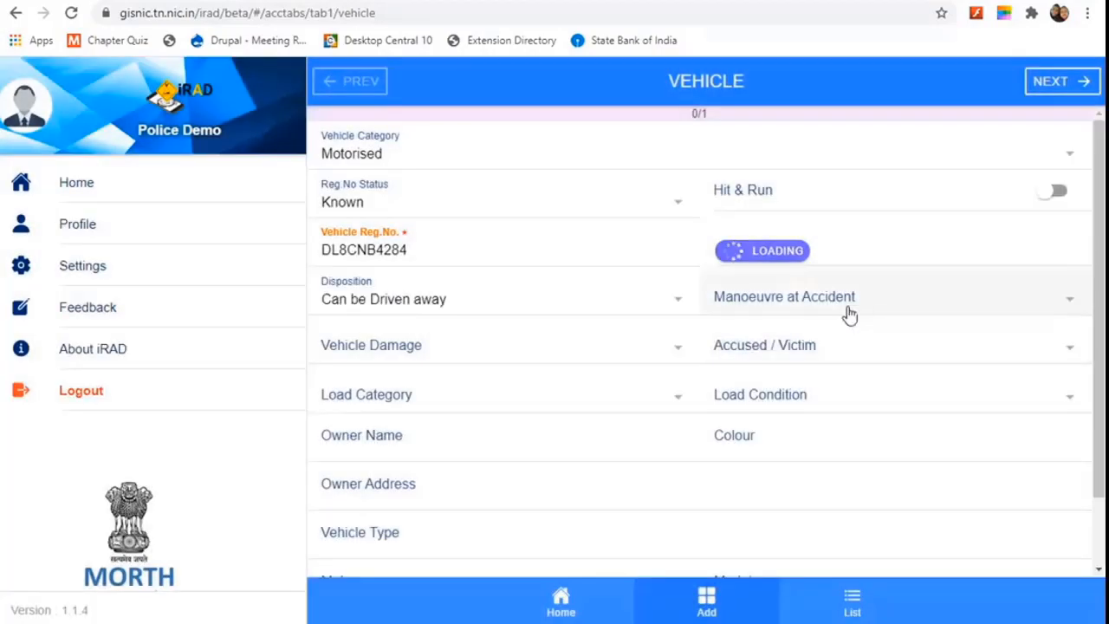
pyautogui.click(862, 305)
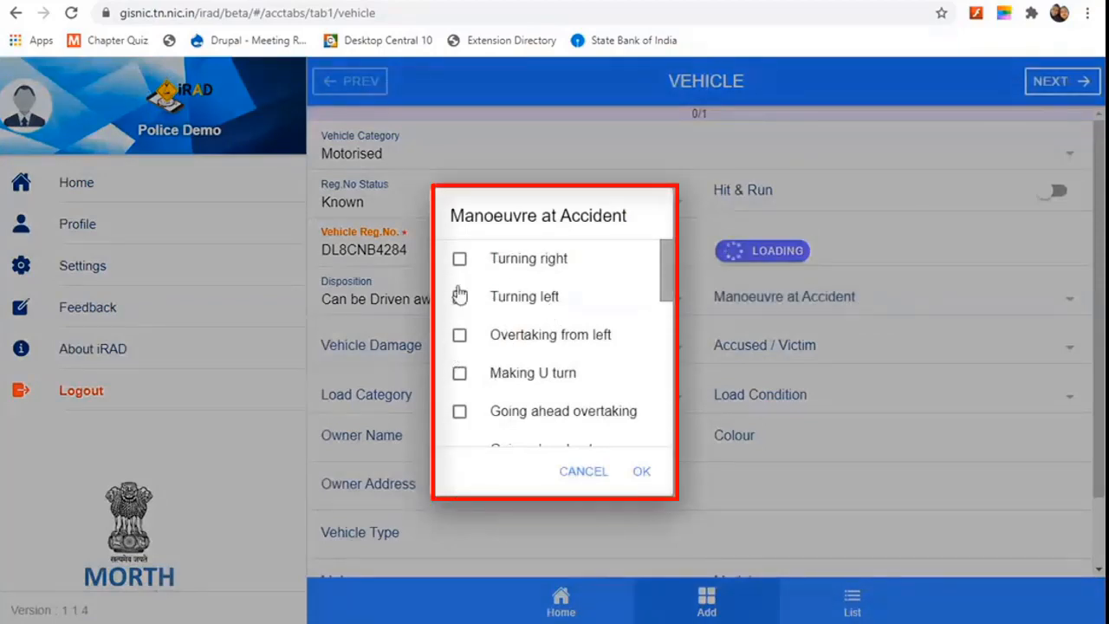
pyautogui.click(459, 374)
pyautogui.scroll(-3, 611, 379)
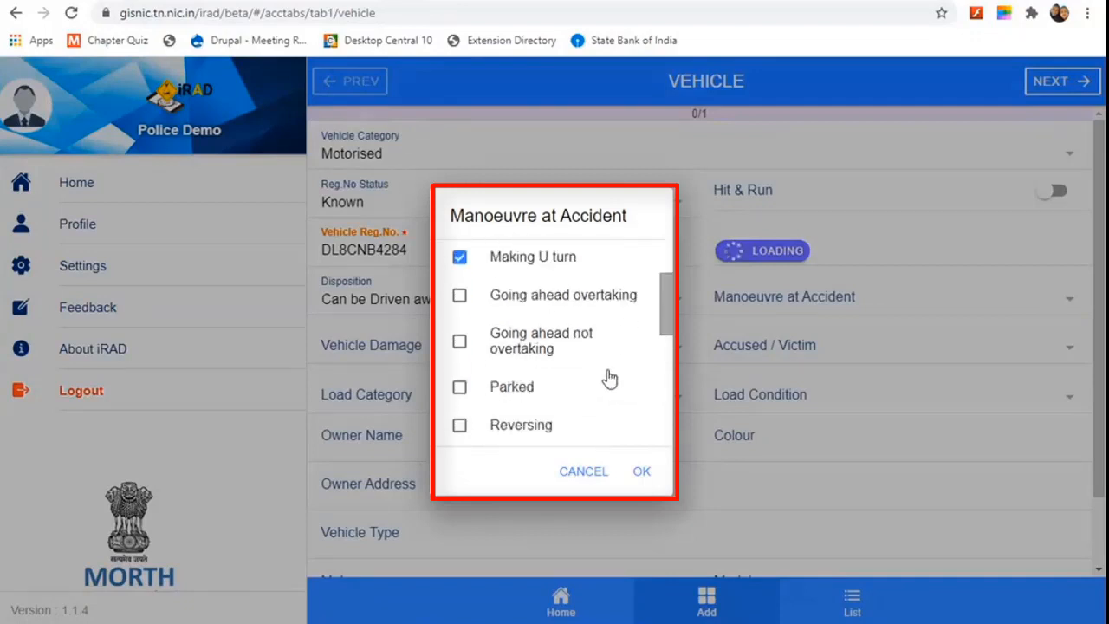
pyautogui.scroll(-2, 609, 378)
pyautogui.scroll(-2, 505, 376)
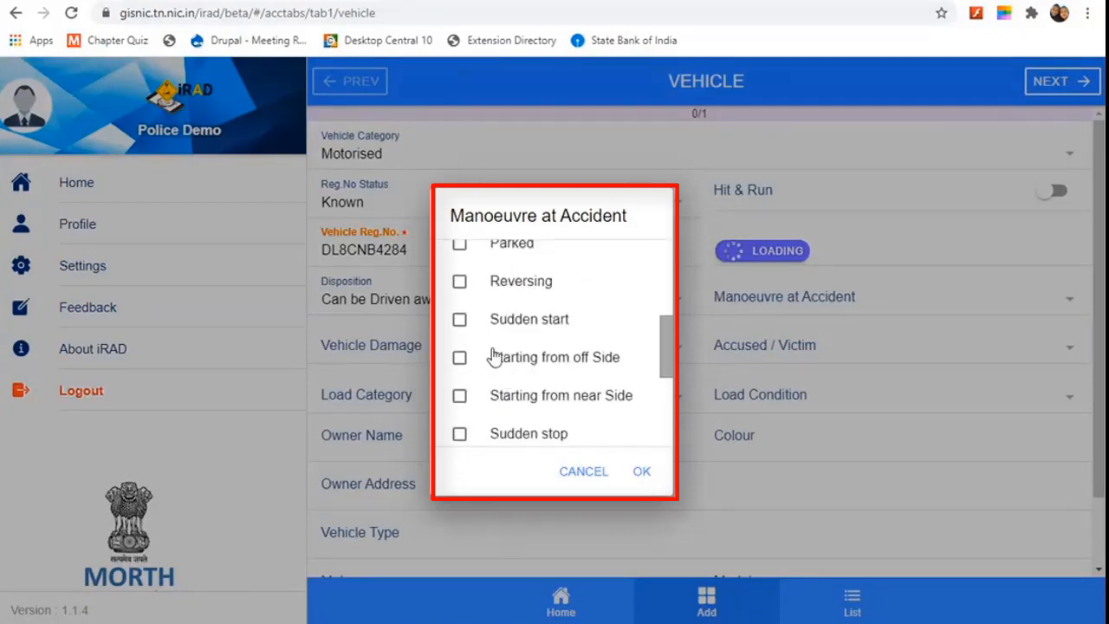
pyautogui.scroll(-3, 572, 394)
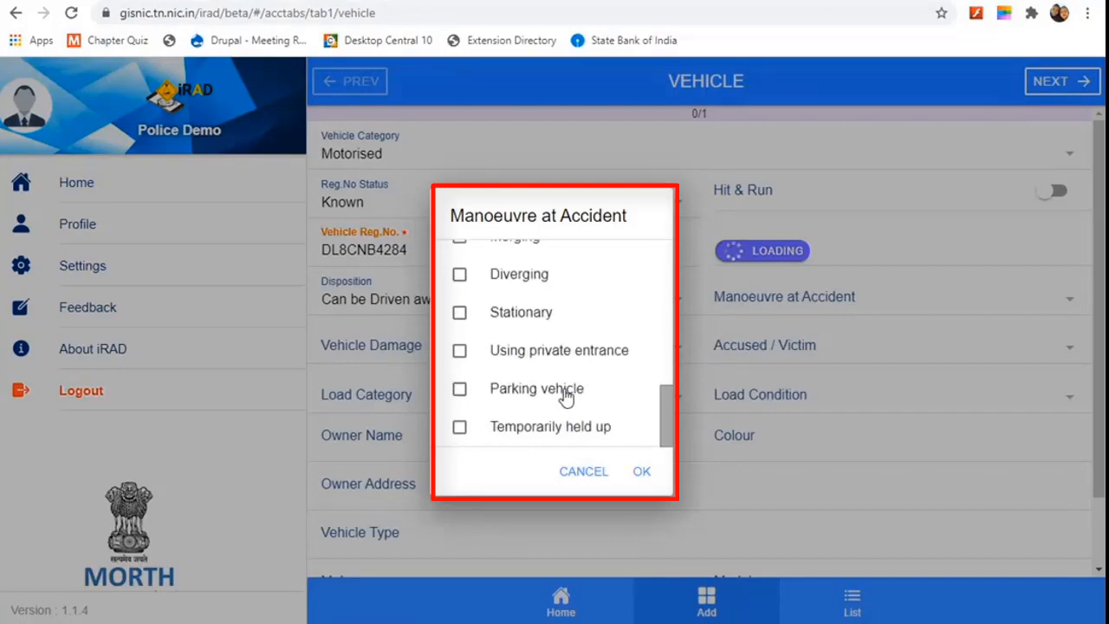
pyautogui.click(642, 472)
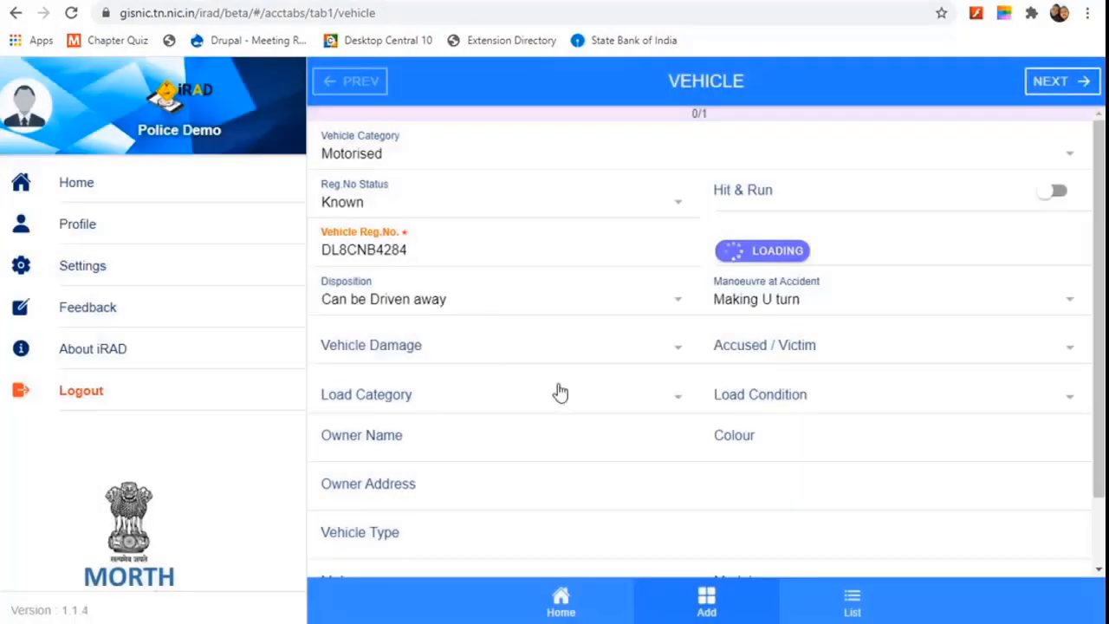
# Step: Record Left Damage for the vehicle and mark it as the Accused vehicle
pyautogui.click(431, 350)
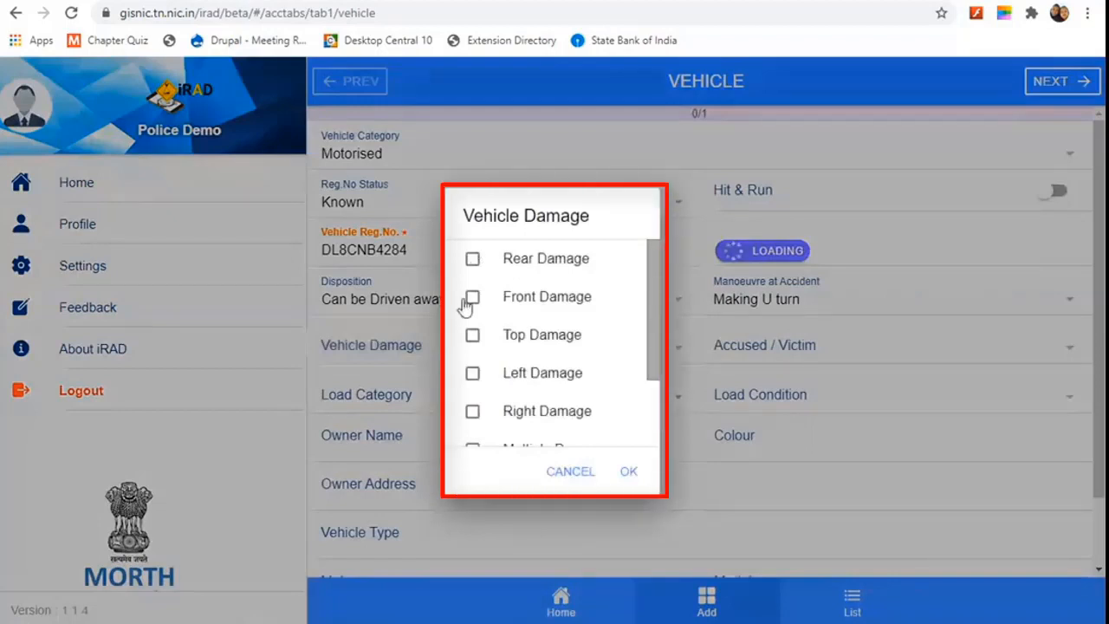
pyautogui.click(473, 376)
pyautogui.click(629, 472)
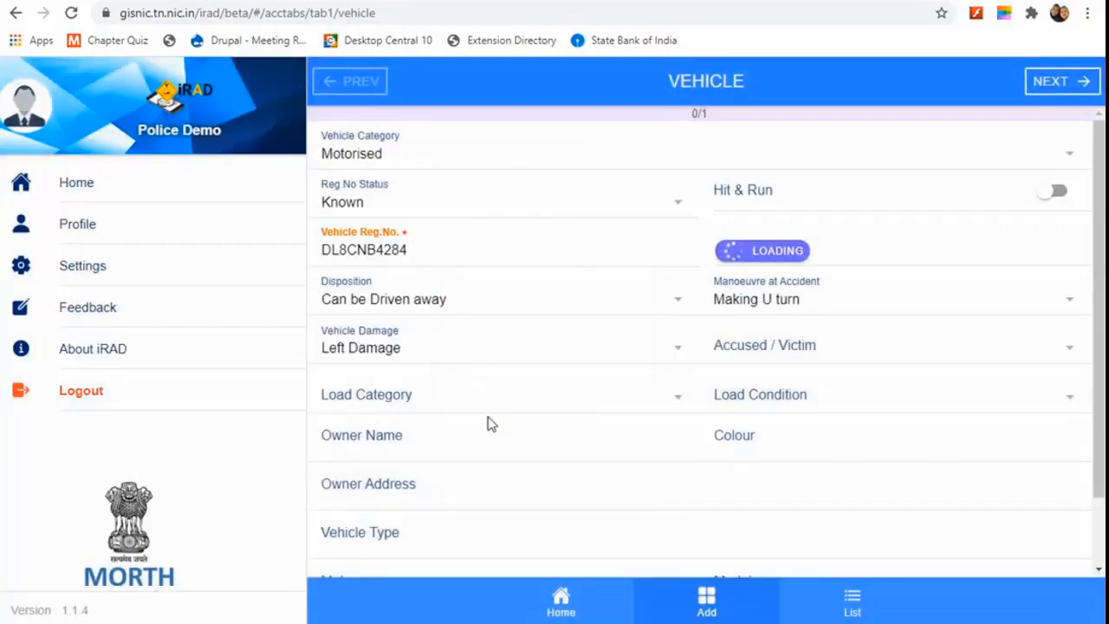
pyautogui.click(950, 356)
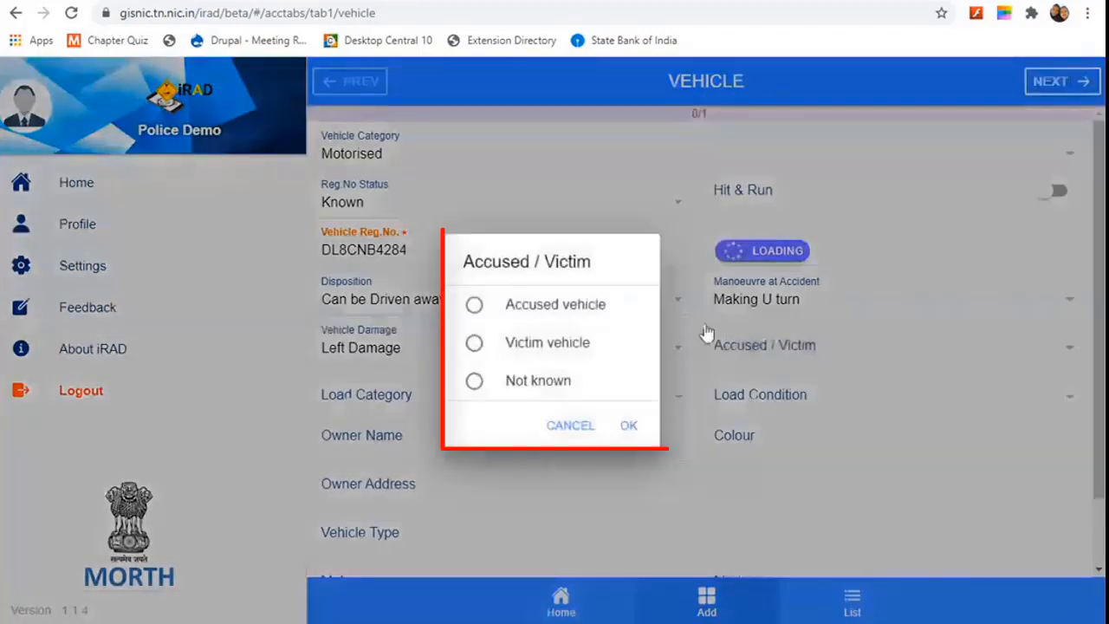
pyautogui.click(475, 308)
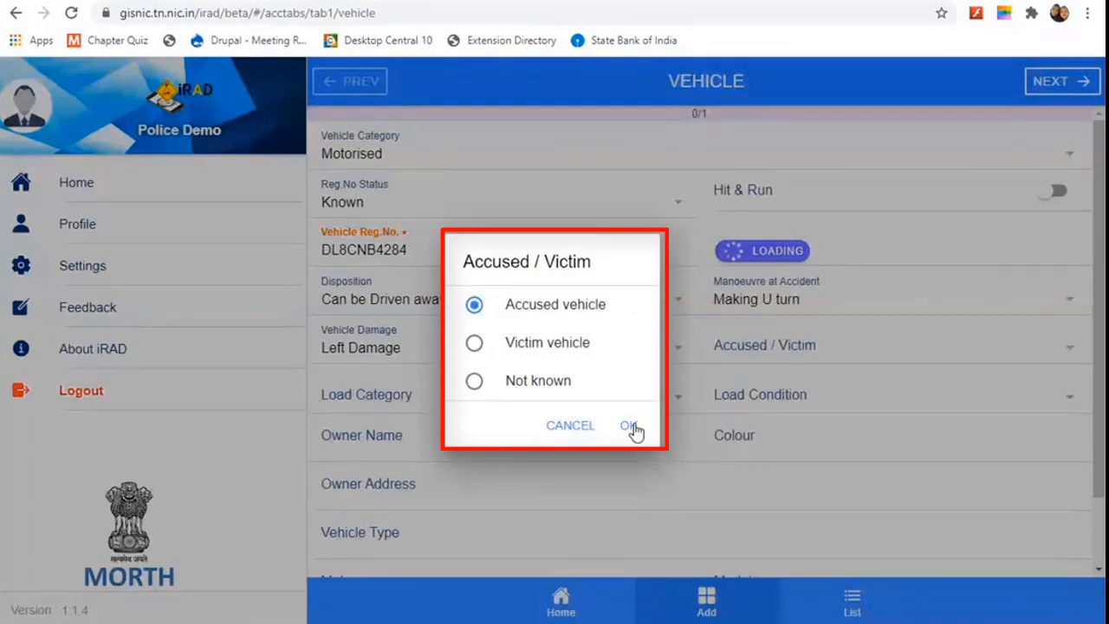
pyautogui.click(631, 426)
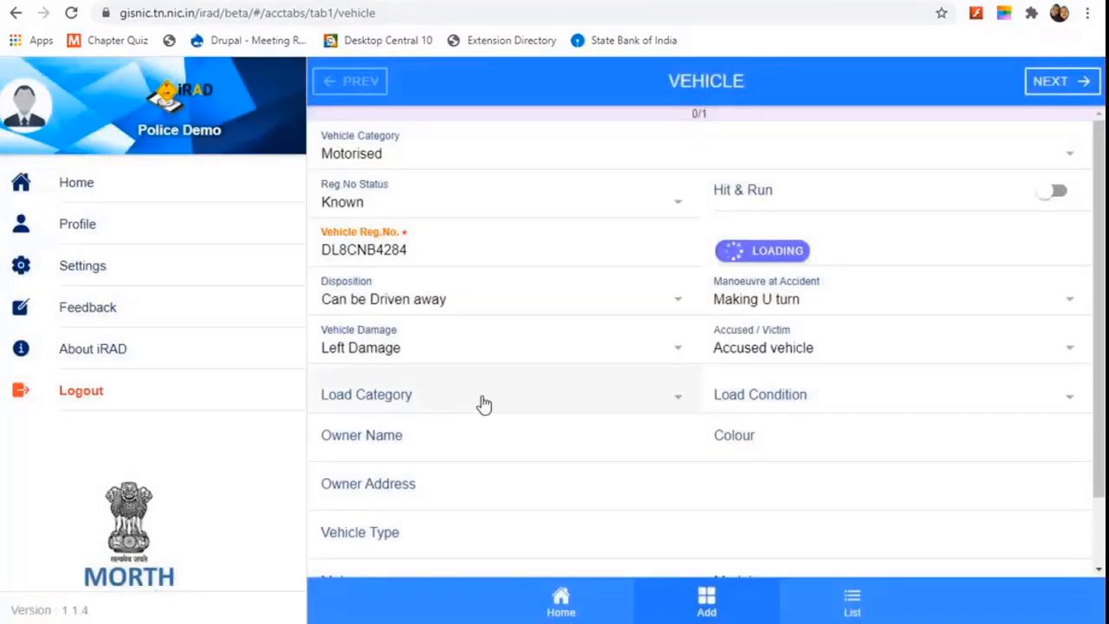
# Step: Set load category to Passengers and load condition to Normally Loaded instead of Empty
pyautogui.click(481, 398)
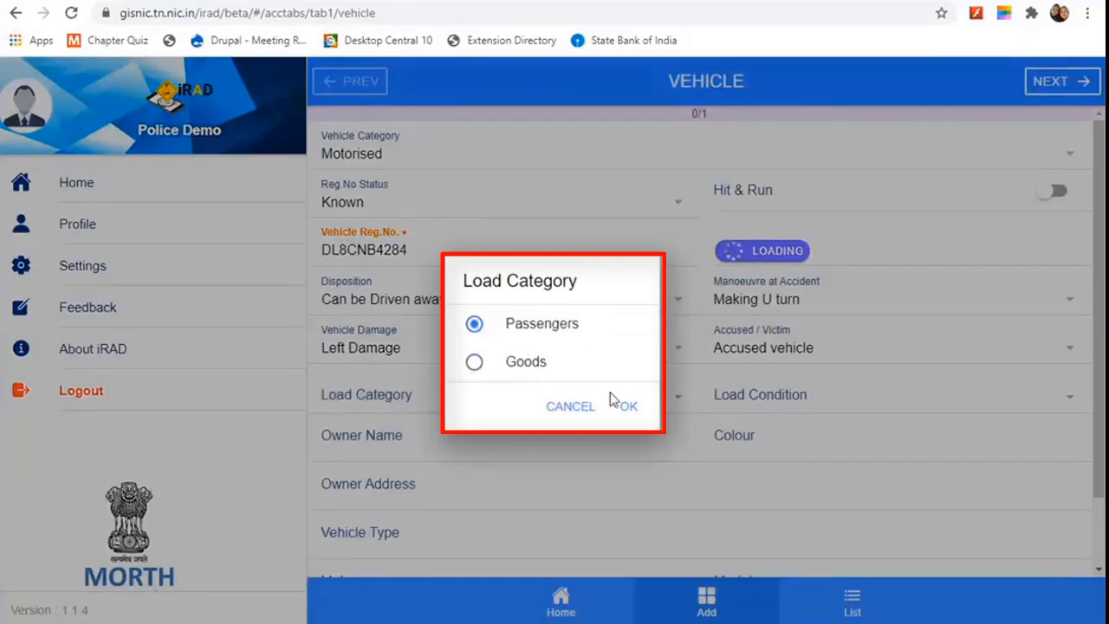
pyautogui.click(628, 409)
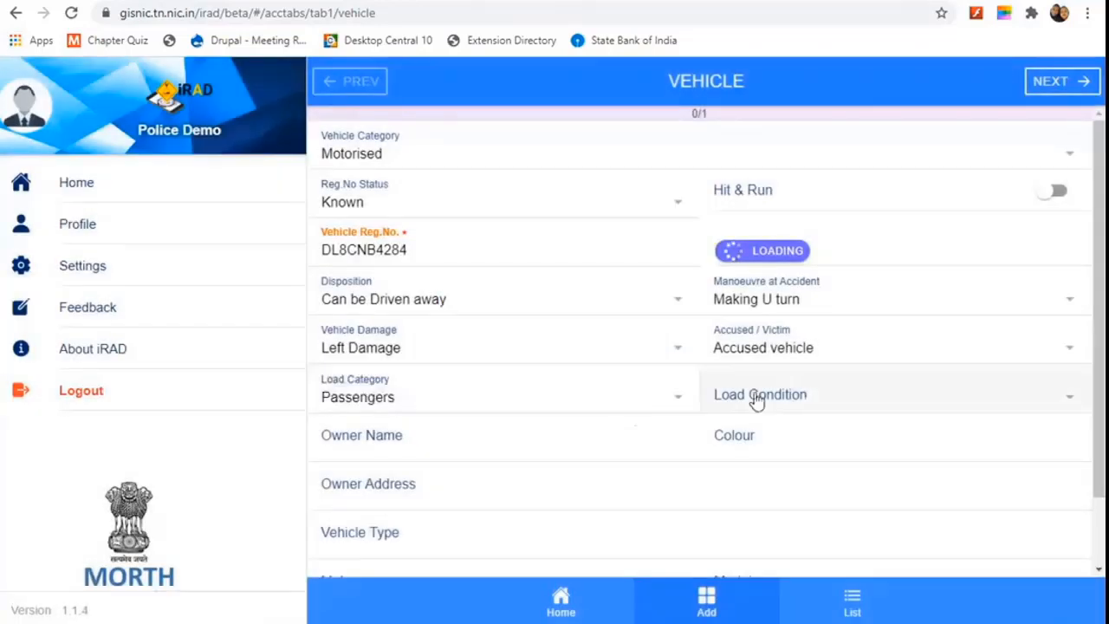
pyautogui.click(821, 396)
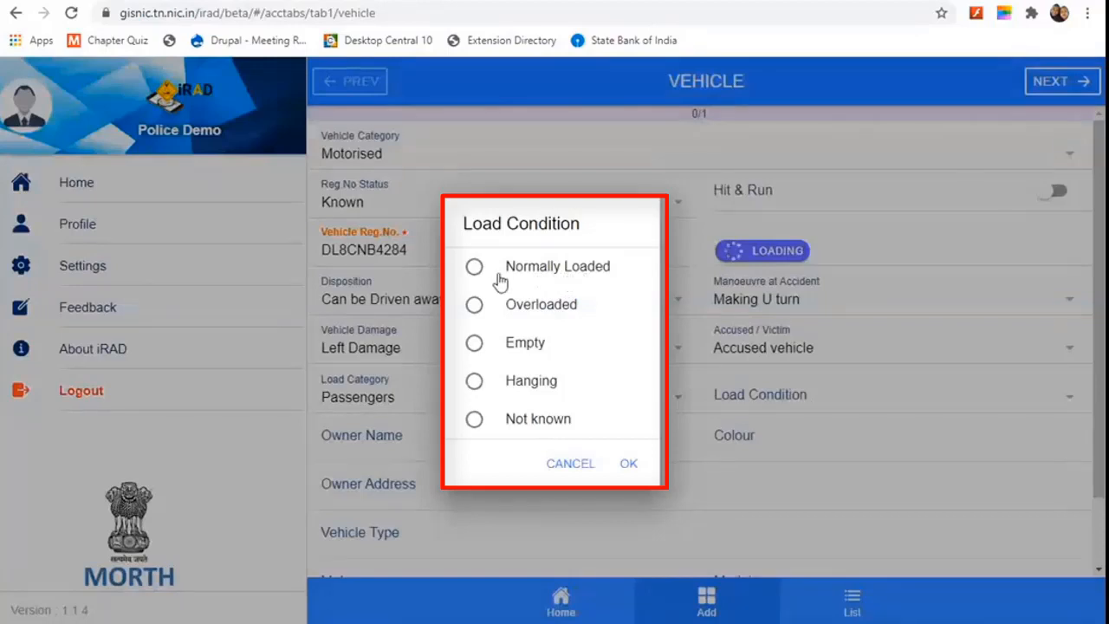
pyautogui.click(474, 345)
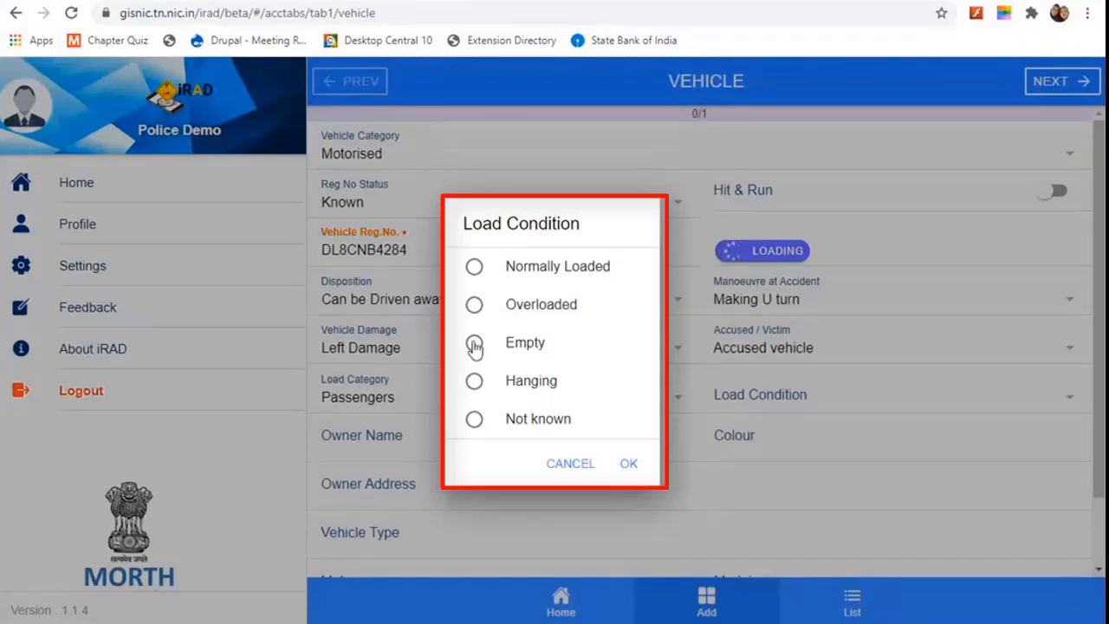
pyautogui.click(475, 269)
pyautogui.click(626, 465)
pyautogui.scroll(-1, 453, 428)
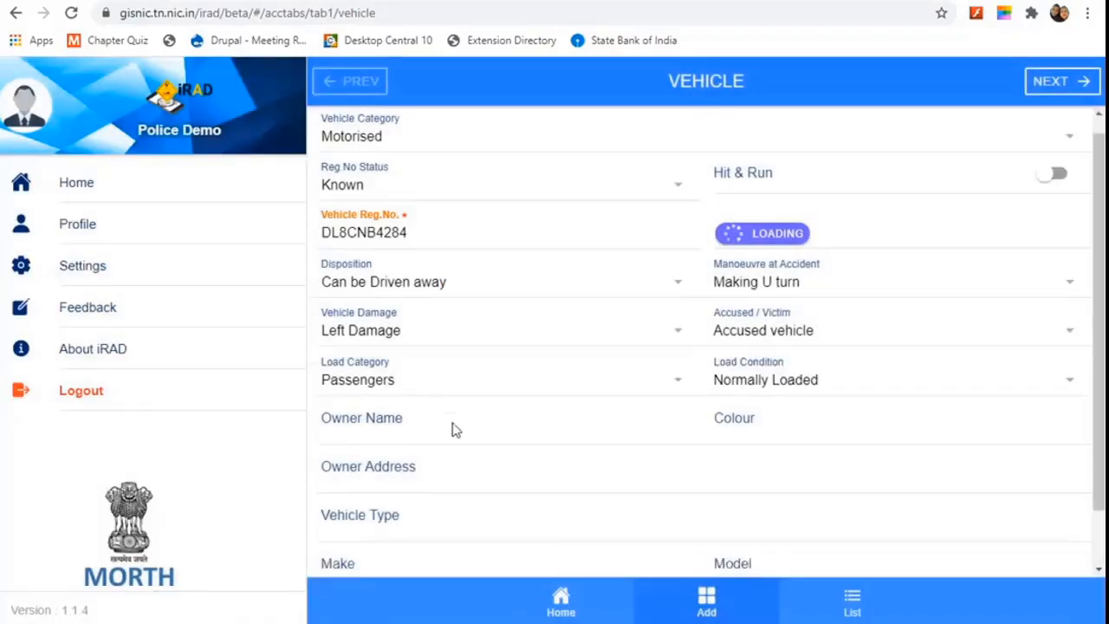
pyautogui.click(424, 370)
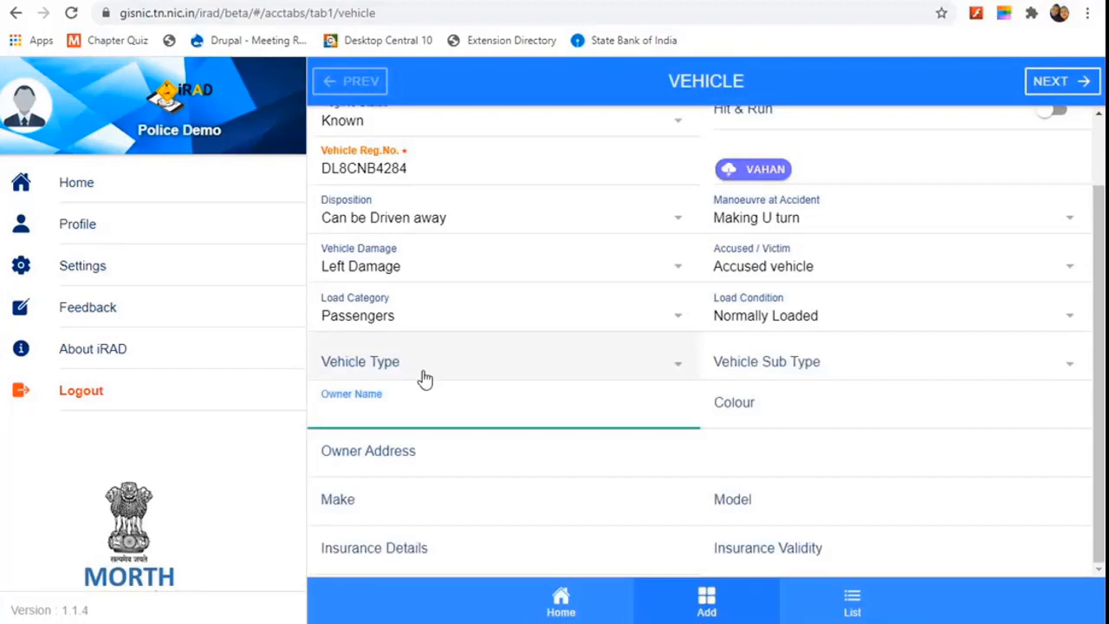
# Step: Enter the owner's name and address, colour White, make 2008, model WagonR and insurer New India
pyautogui.write('Person A')
pyautogui.click(742, 412)
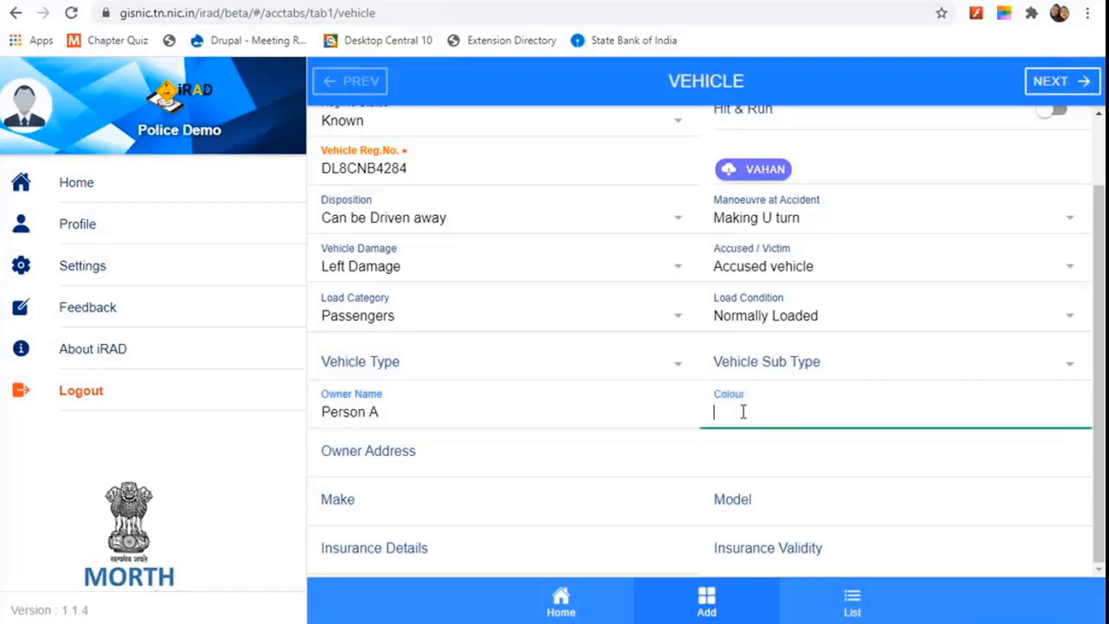
pyautogui.write('White')
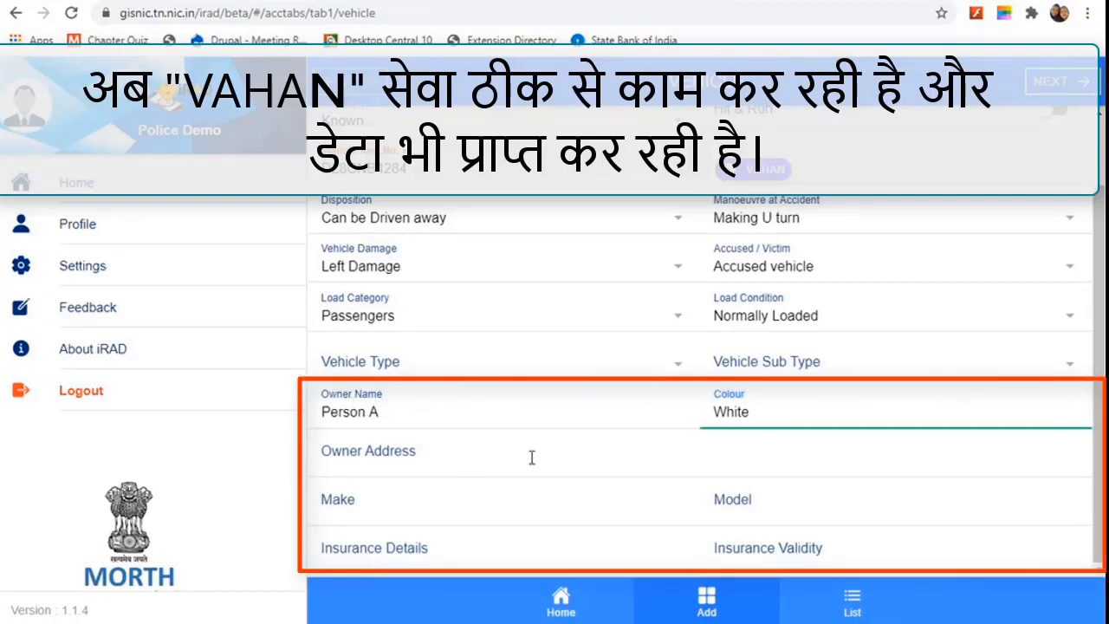
pyautogui.click(418, 462)
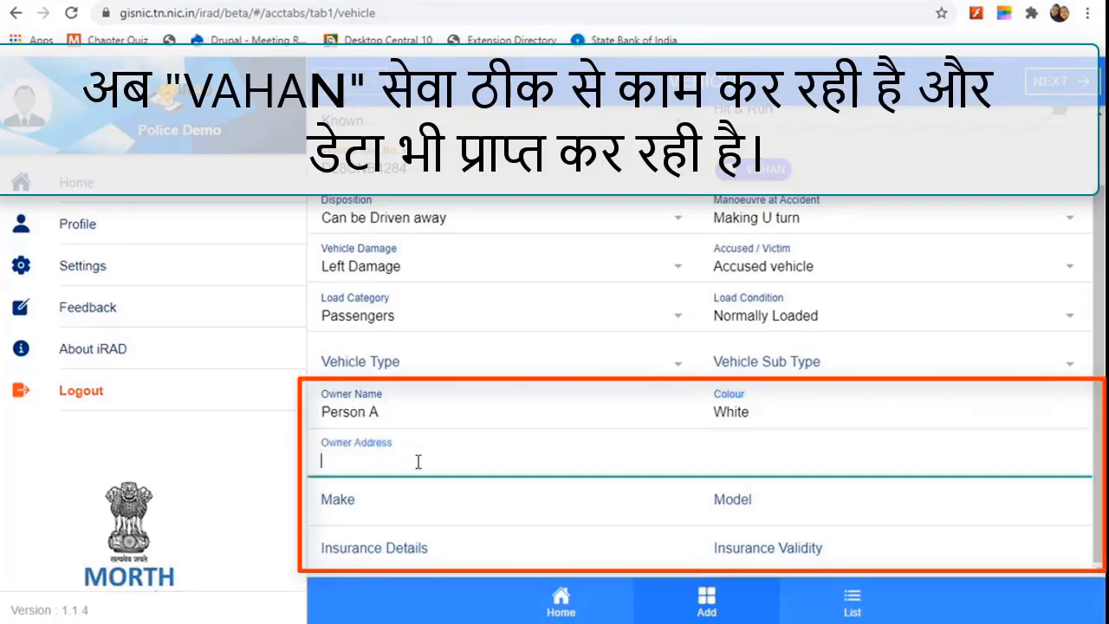
pyautogui.write('Rohini')
pyautogui.press('Tab')
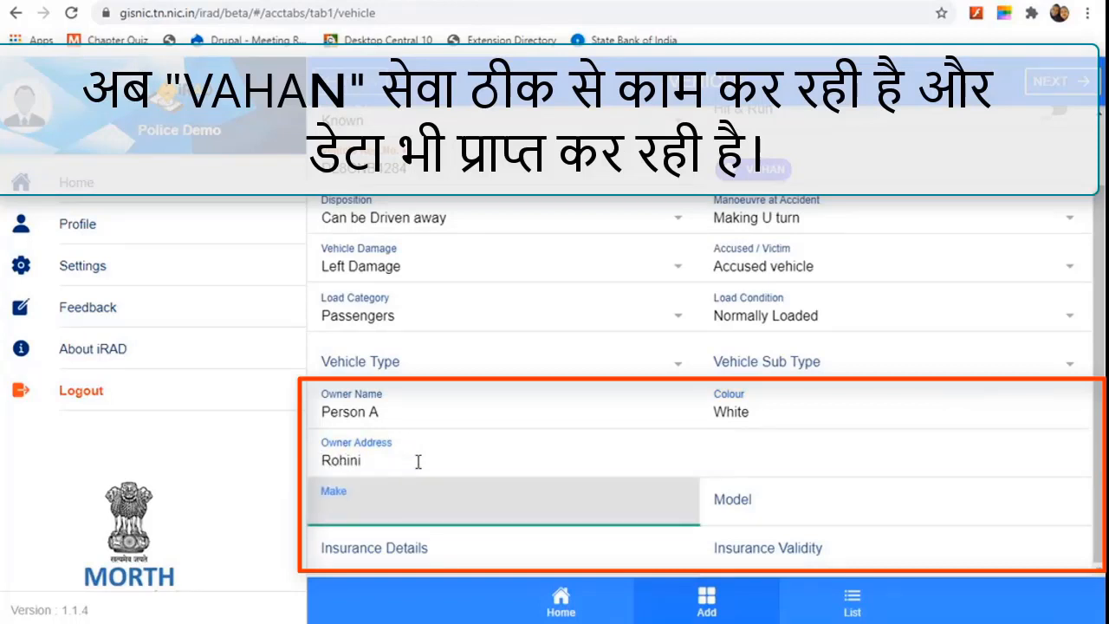
pyautogui.write('2008')
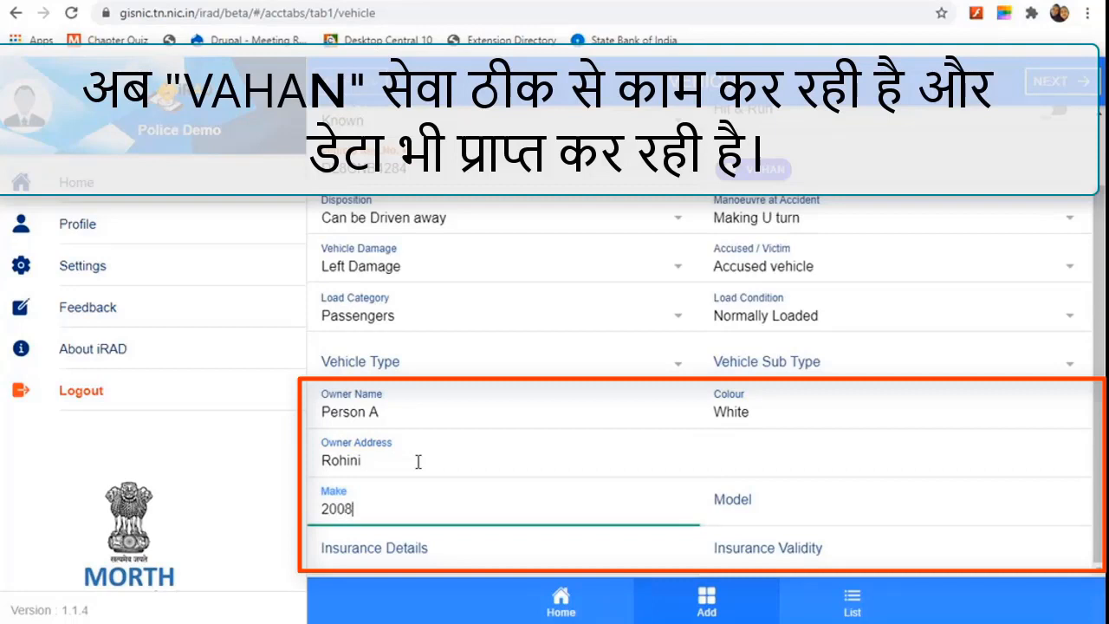
pyautogui.press('Tab')
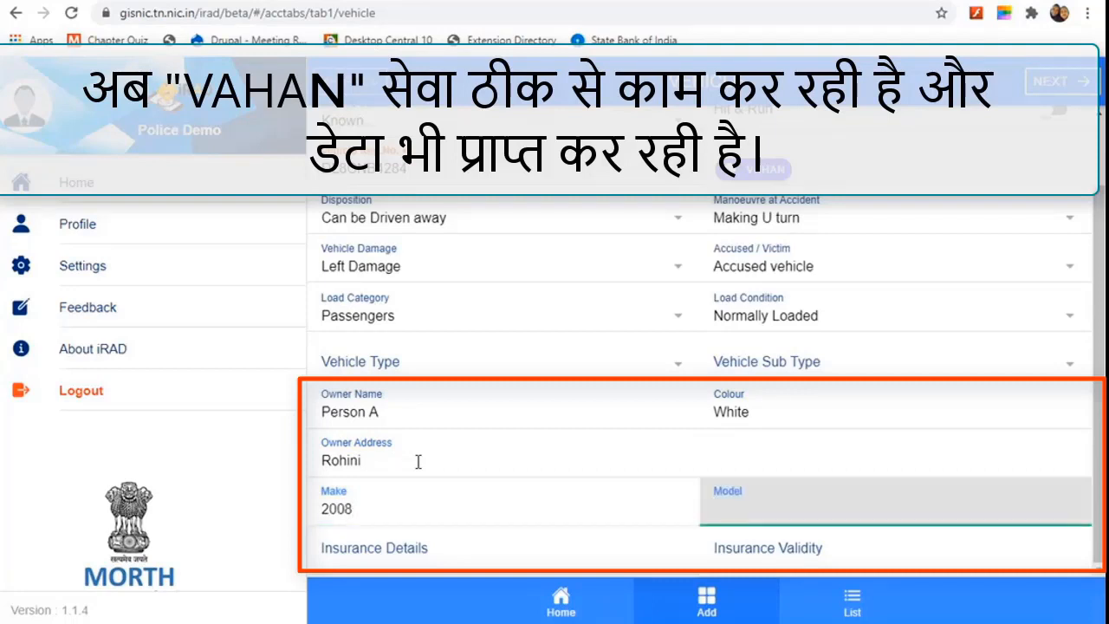
pyautogui.write('WagonR')
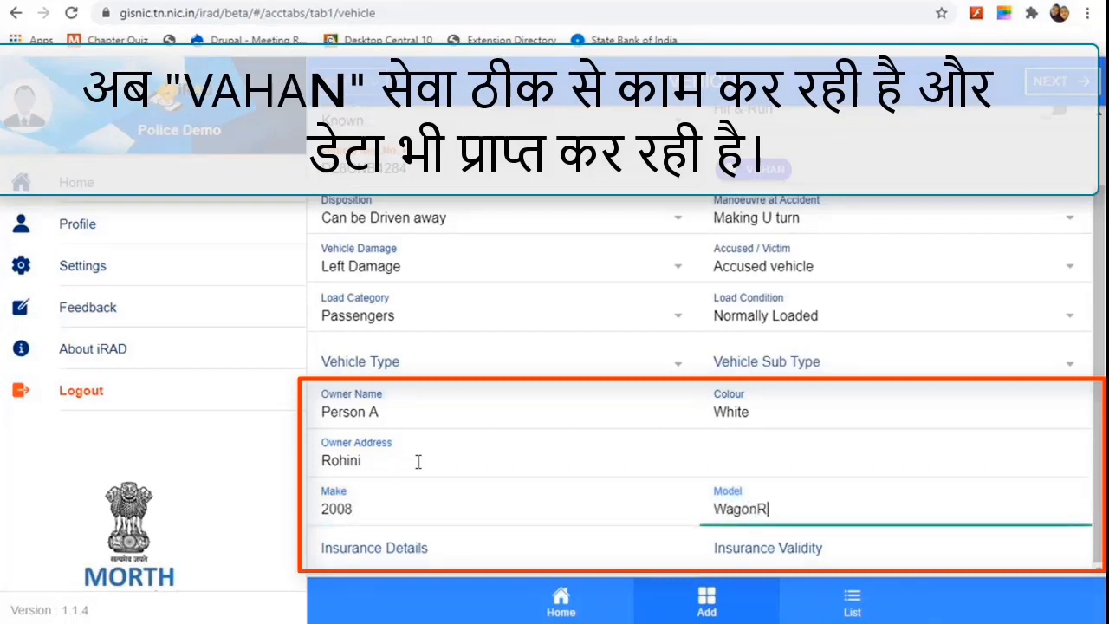
pyautogui.press('Tab')
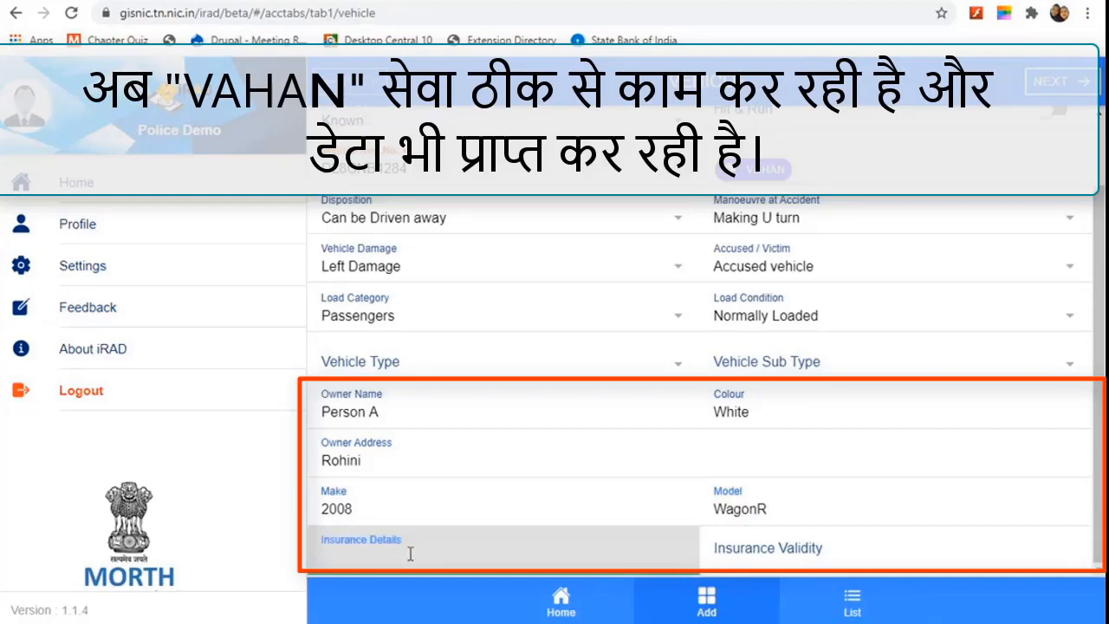
pyautogui.write('New India')
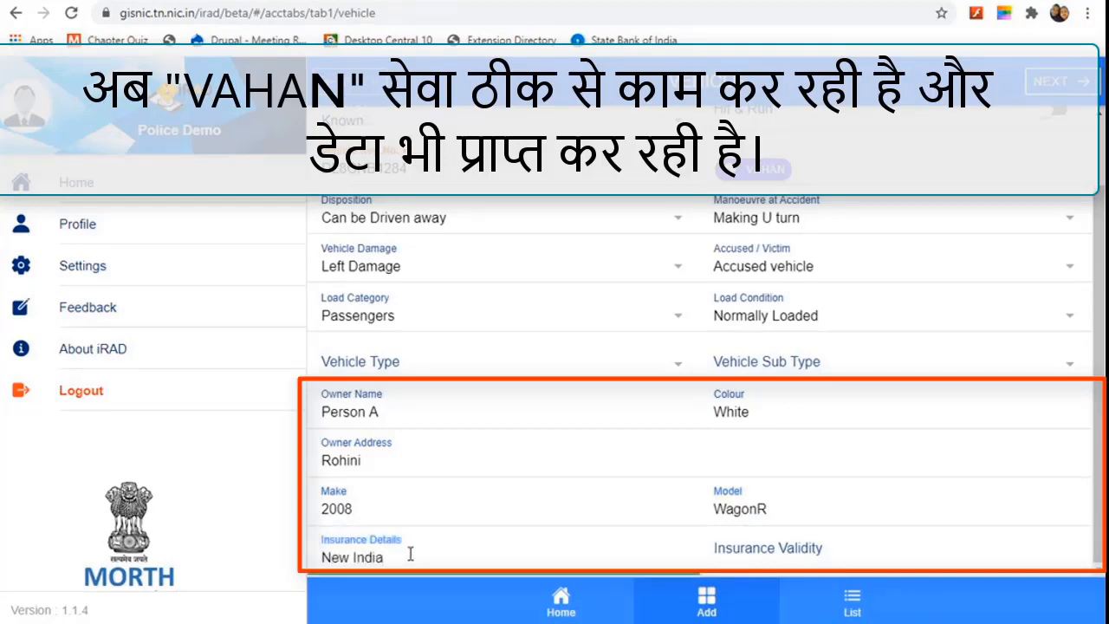
# Step: Set the insurance validity date to 30 Jan 2022
pyautogui.click(853, 548)
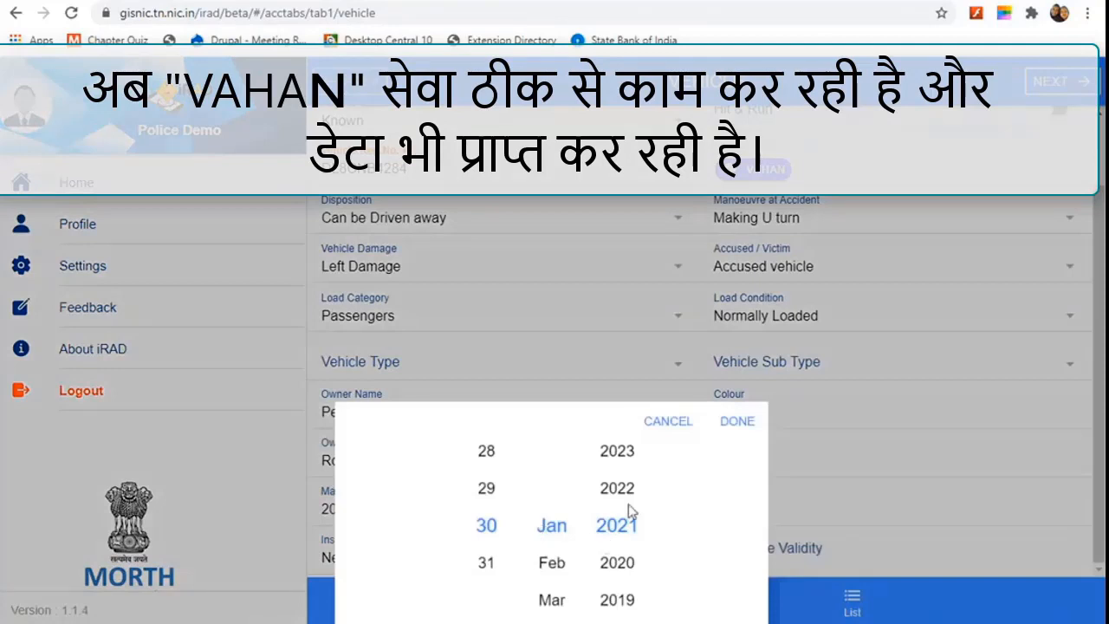
pyautogui.moveTo(628, 502); pyautogui.dragTo(628, 537)
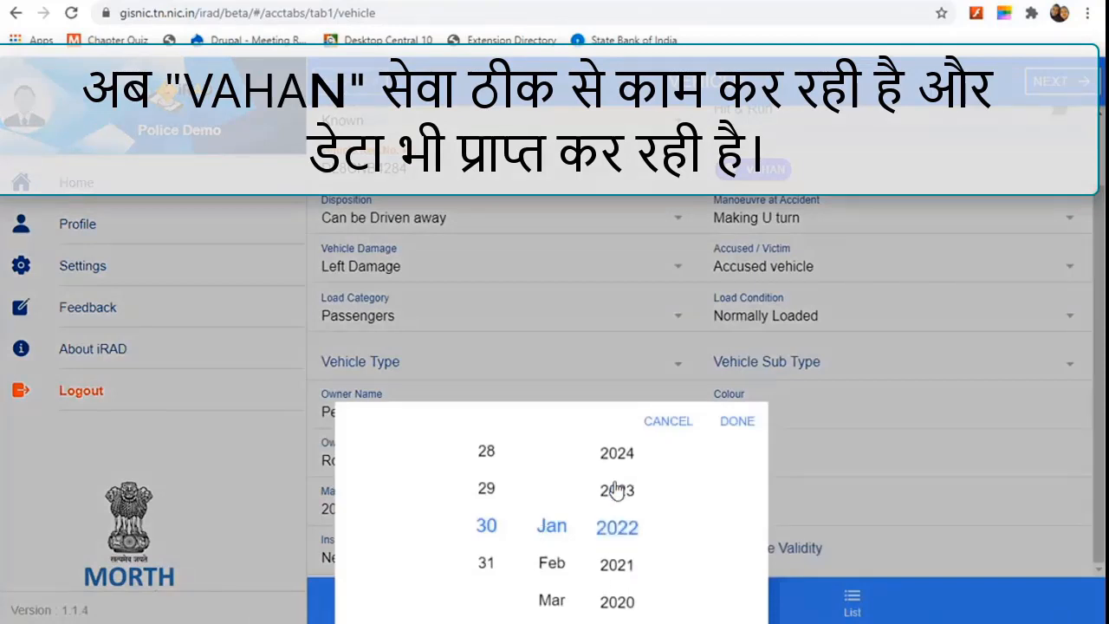
pyautogui.moveTo(609, 552); pyautogui.dragTo(612, 583)
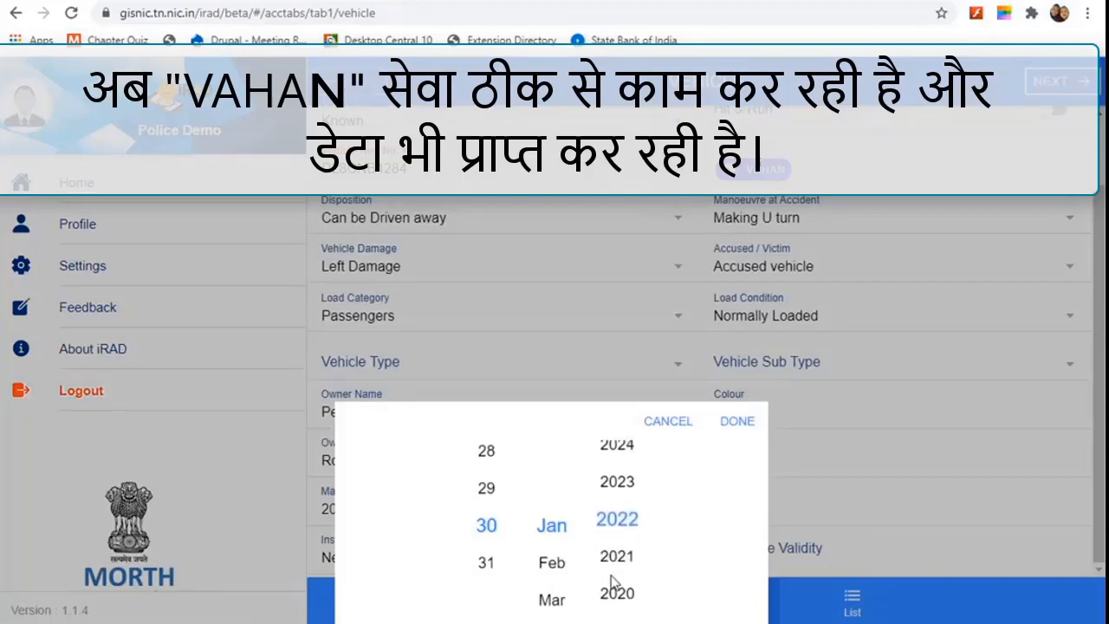
pyautogui.click(732, 420)
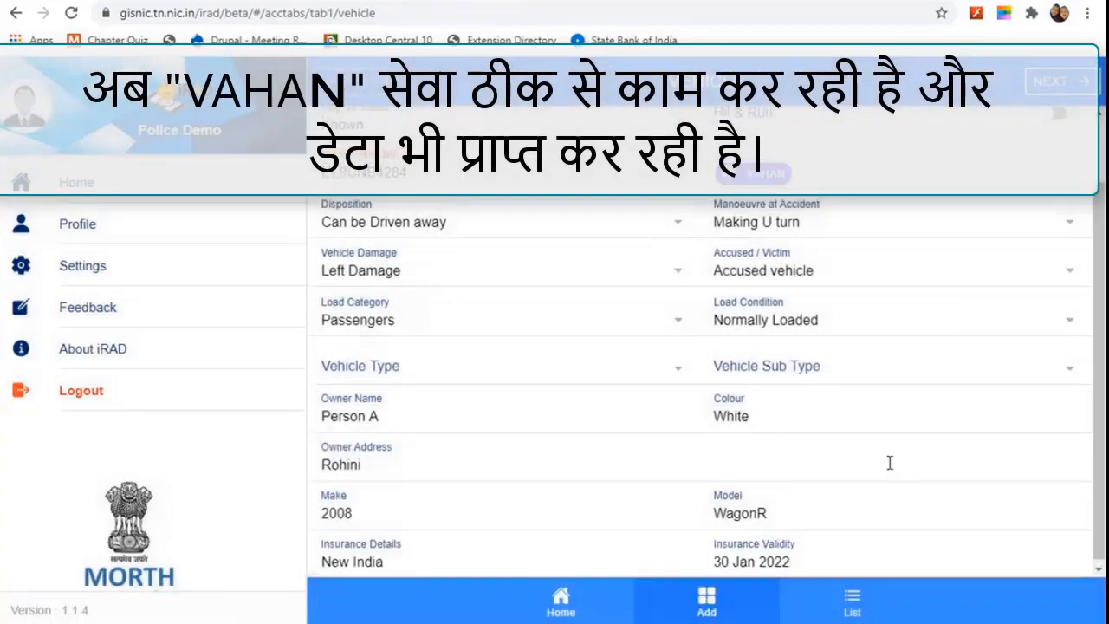
pyautogui.scroll(1, 889, 460)
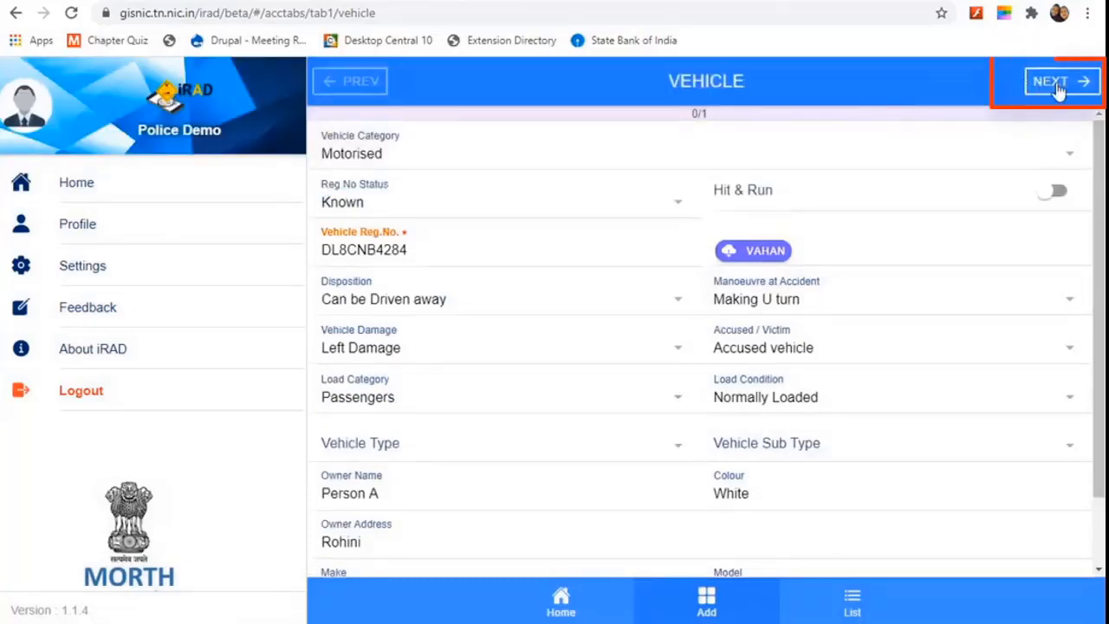
# Step: Move to the driver details page and set the driver's nationality to Indian
pyautogui.click(1056, 82)
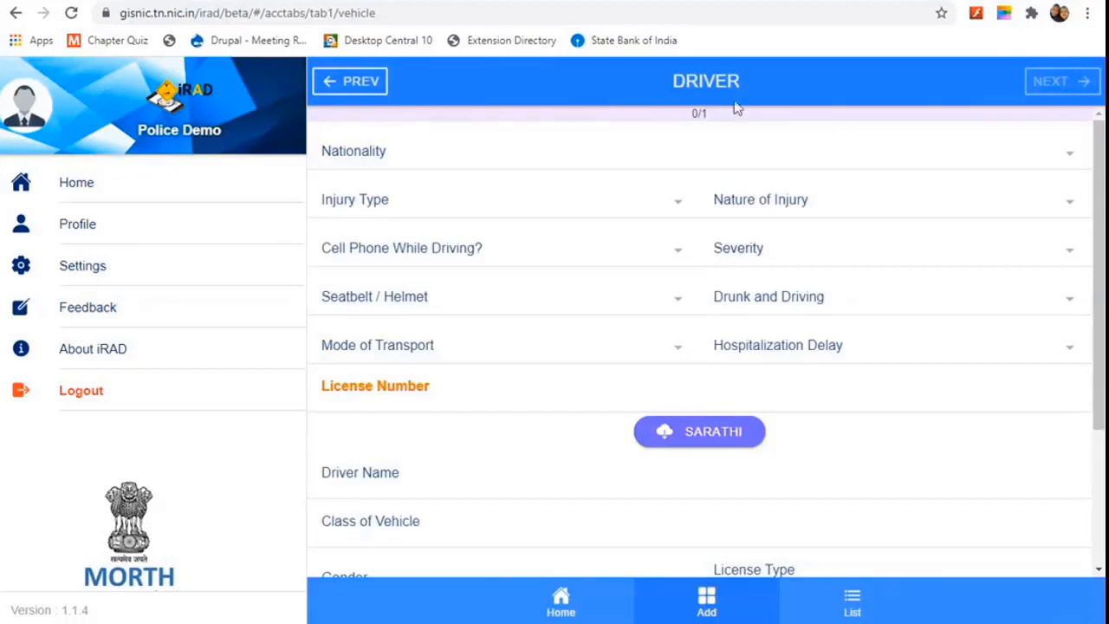
pyautogui.click(523, 165)
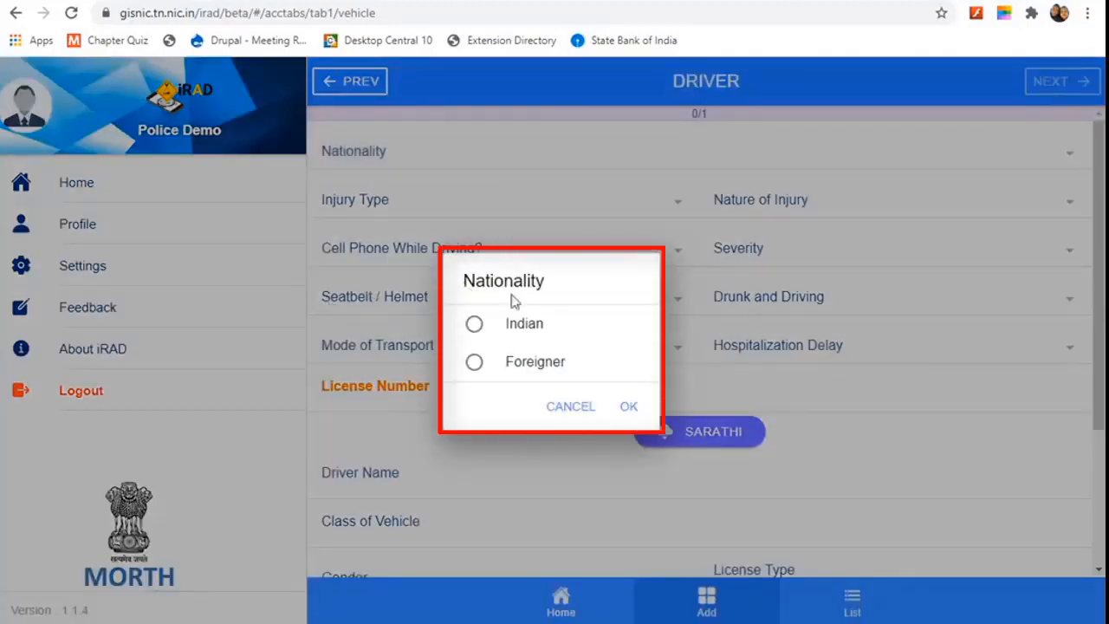
pyautogui.click(514, 346)
pyautogui.click(626, 409)
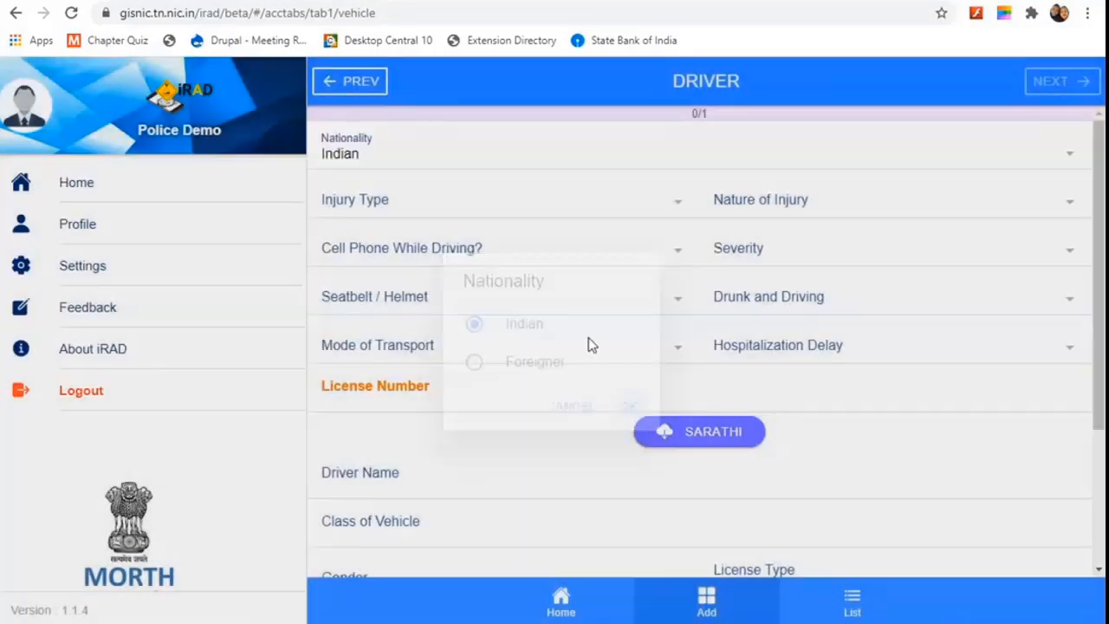
# Step: Record Hand as the driver's injury type
pyautogui.click(454, 205)
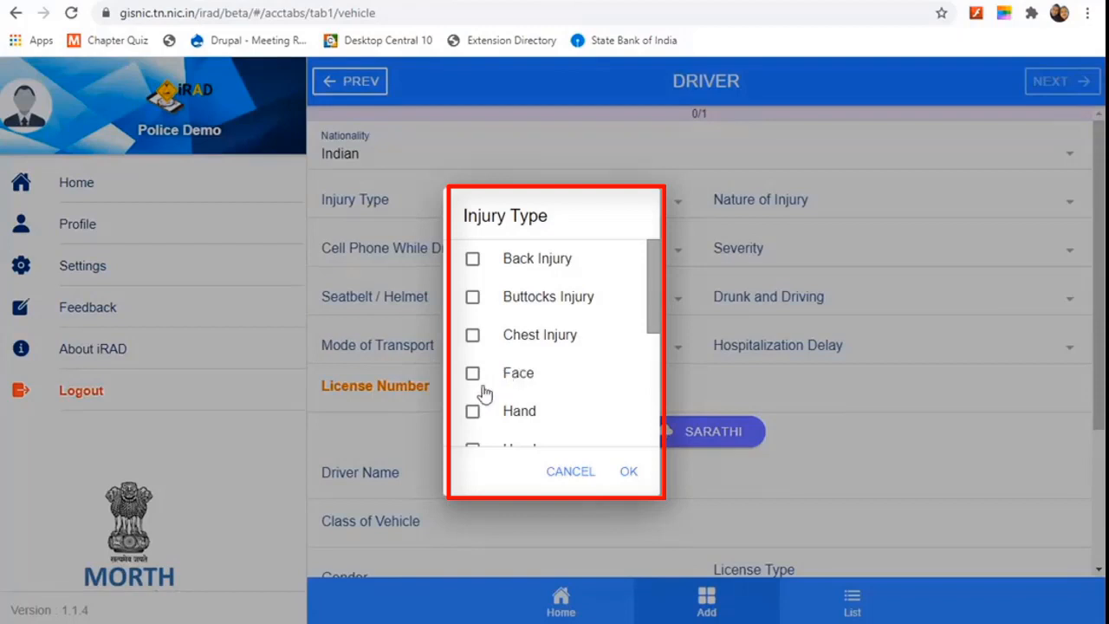
pyautogui.click(473, 412)
pyautogui.scroll(-3, 591, 384)
pyautogui.scroll(-1, 550, 337)
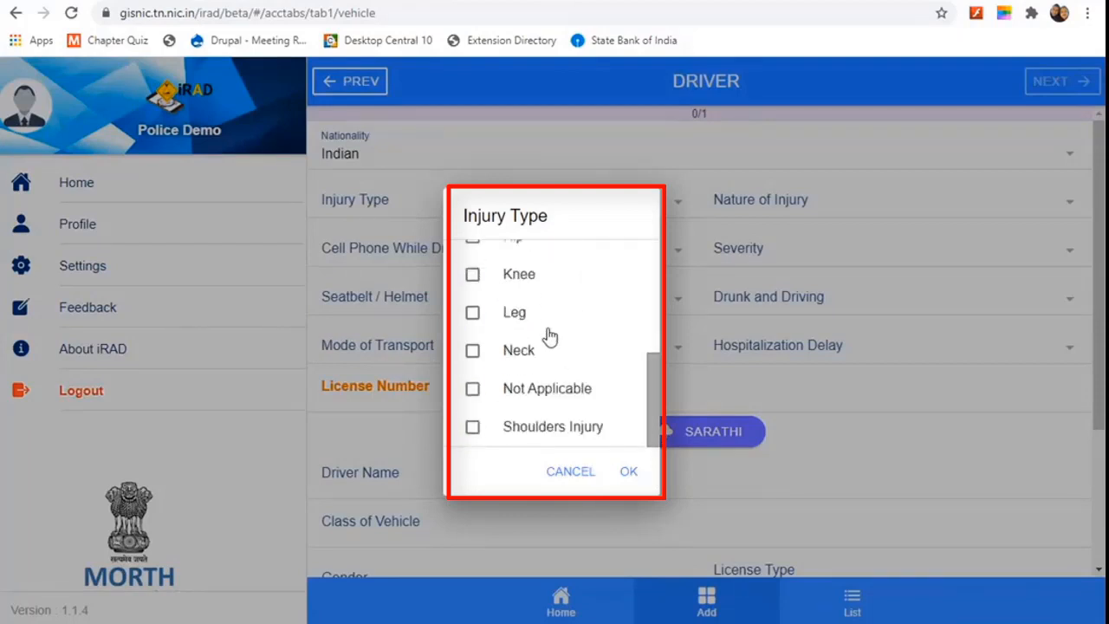
pyautogui.scroll(3, 549, 337)
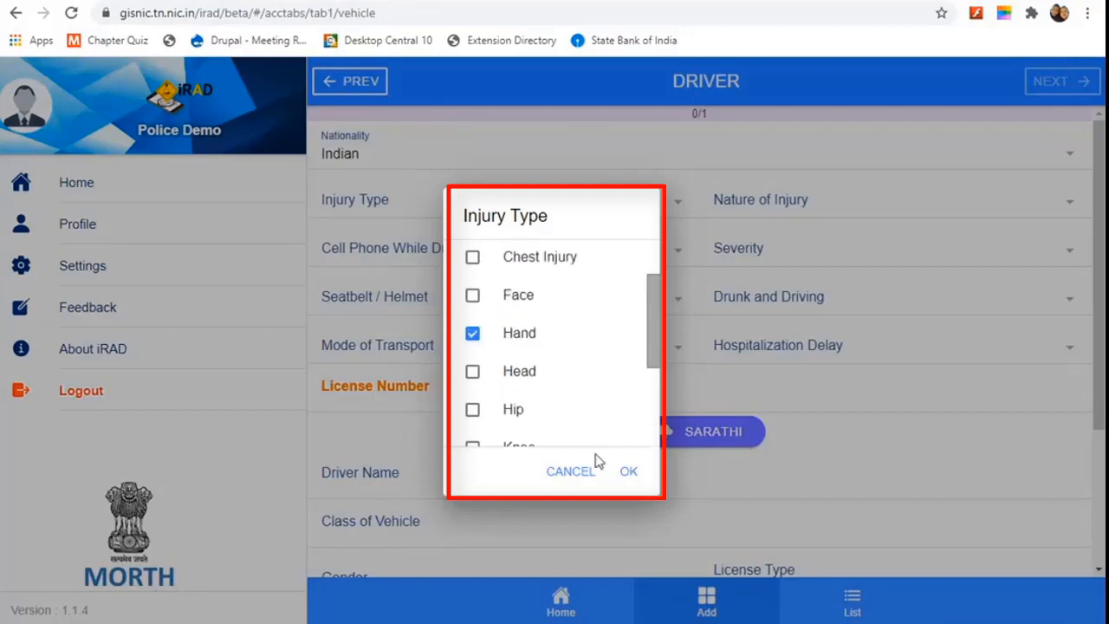
pyautogui.click(629, 472)
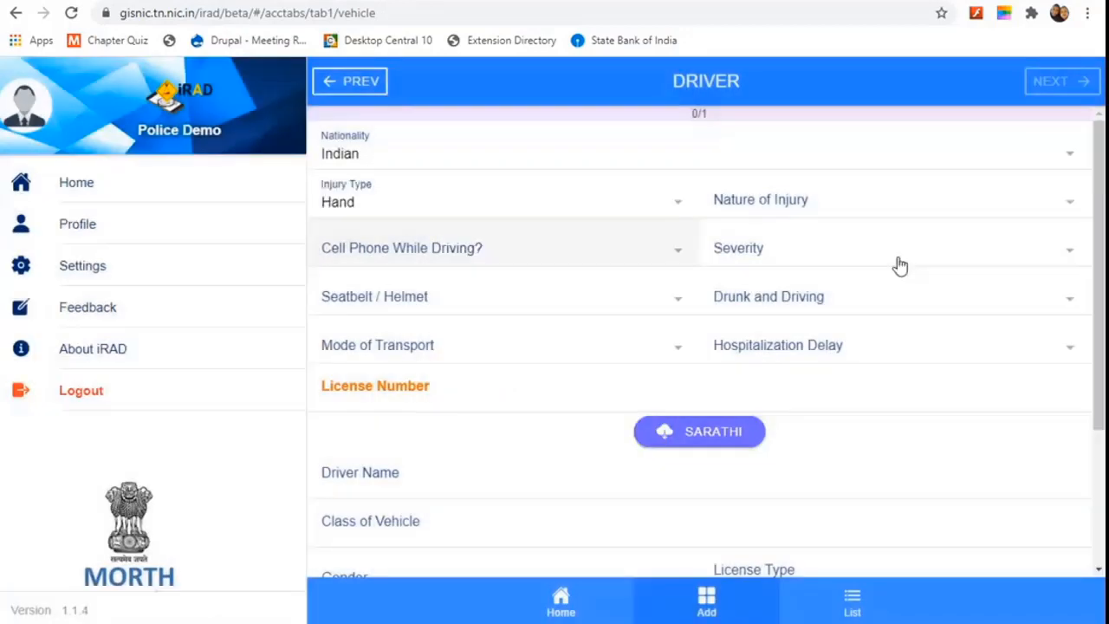
# Step: Set nature of injury to Wounds or Cut and cell phone while driving to No
pyautogui.click(886, 214)
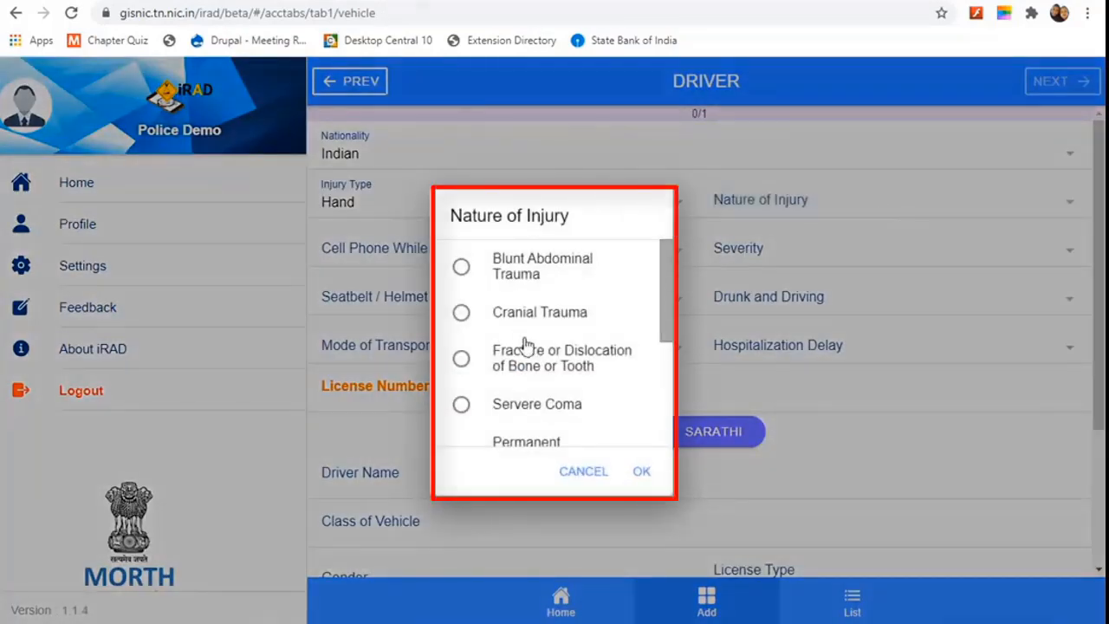
pyautogui.scroll(-3, 527, 357)
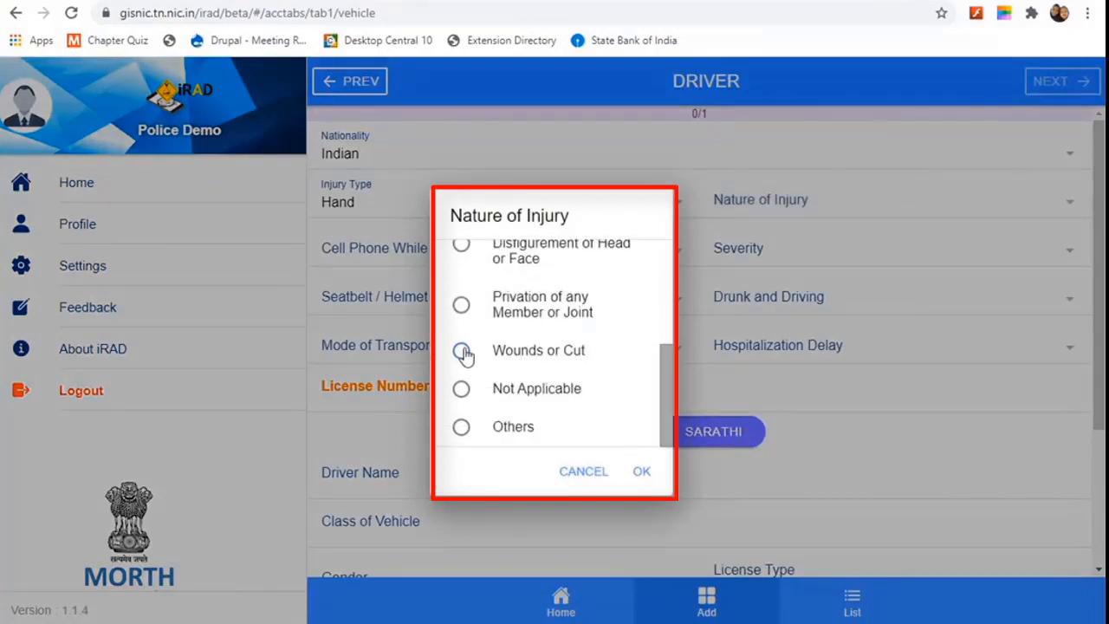
pyautogui.click(463, 353)
pyautogui.click(641, 474)
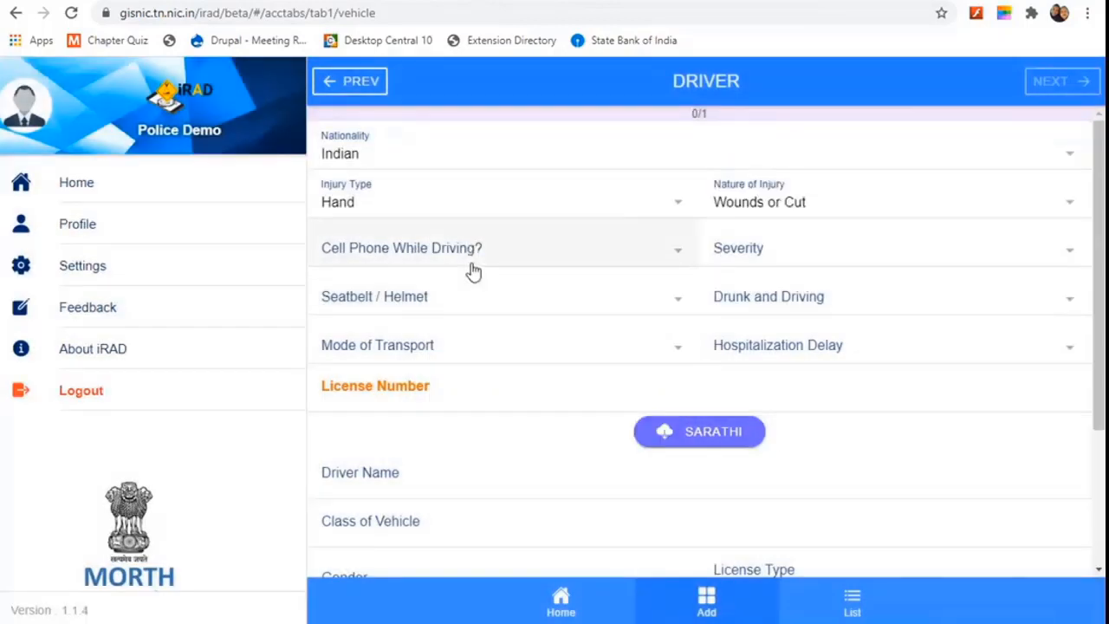
pyautogui.click(513, 250)
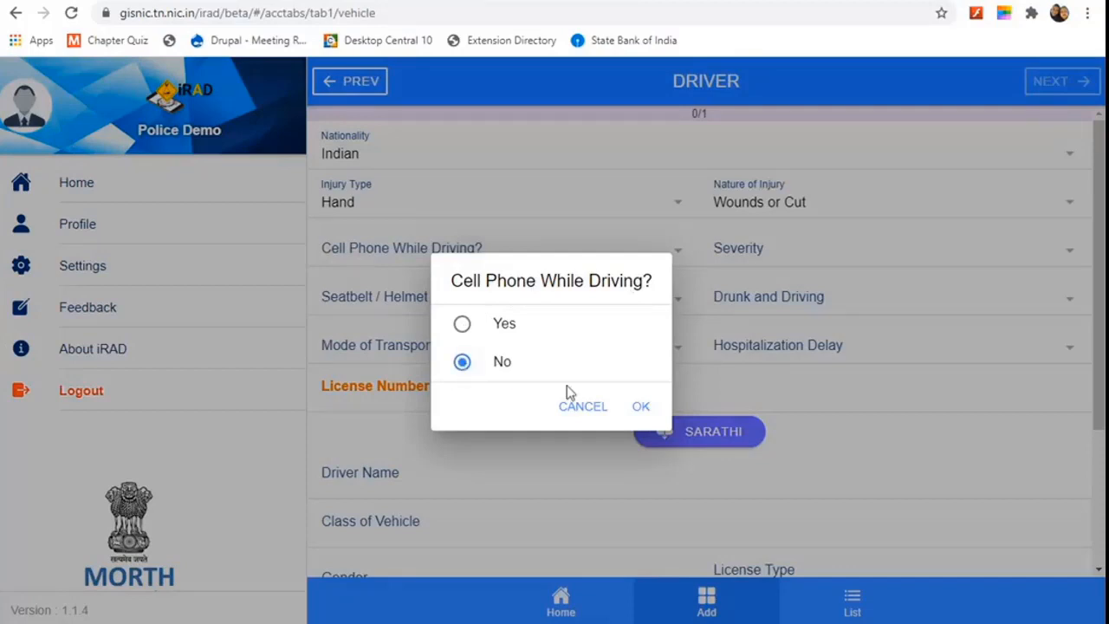
pyautogui.click(639, 407)
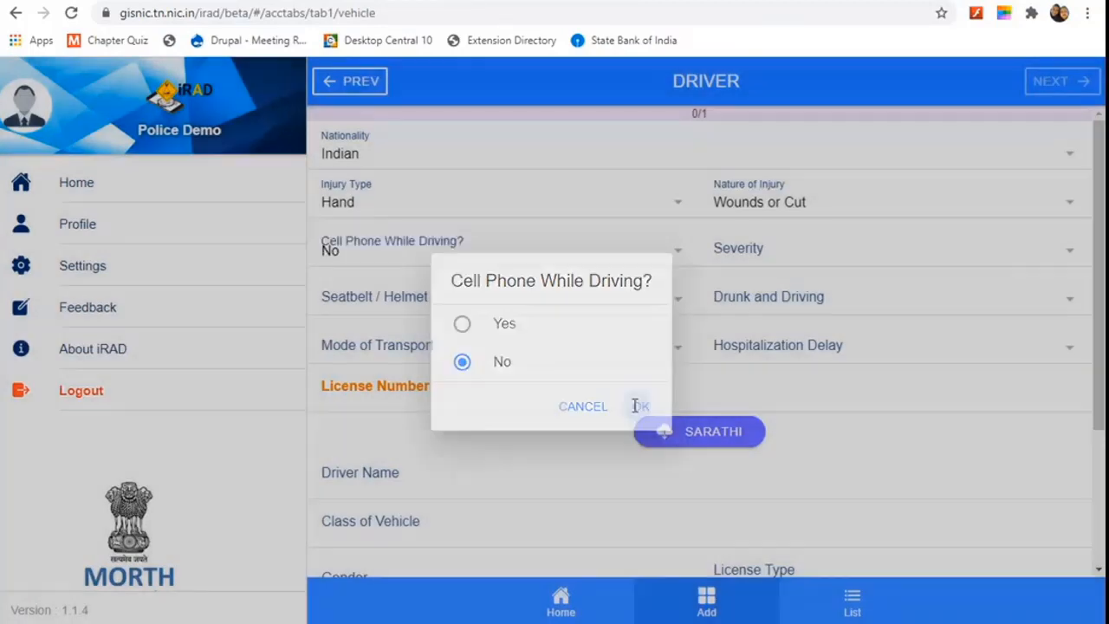
# Step: Change the driver's severity from Simple Injury Non Hospitalized to Simple Injury Hospitalized
pyautogui.click(864, 257)
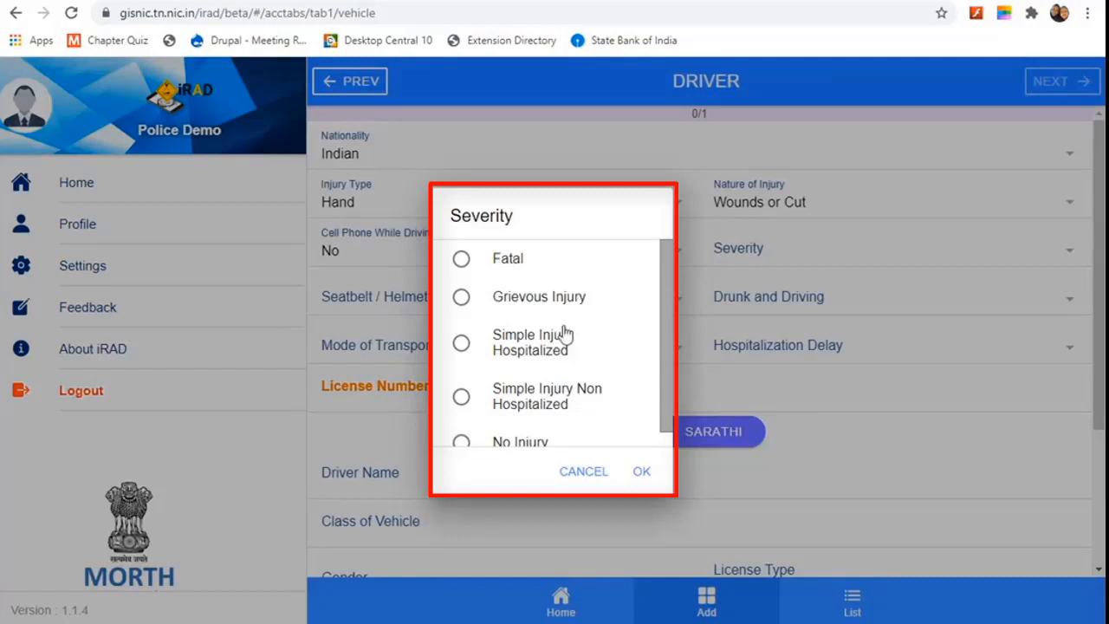
pyautogui.click(465, 397)
pyautogui.click(644, 475)
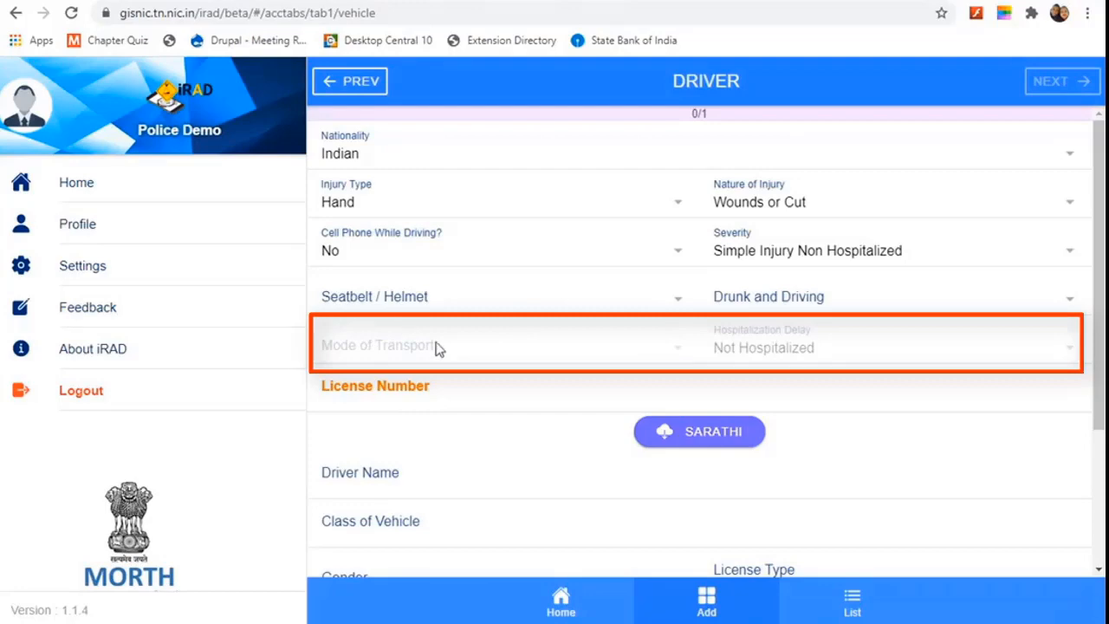
pyautogui.click(849, 251)
pyautogui.click(507, 351)
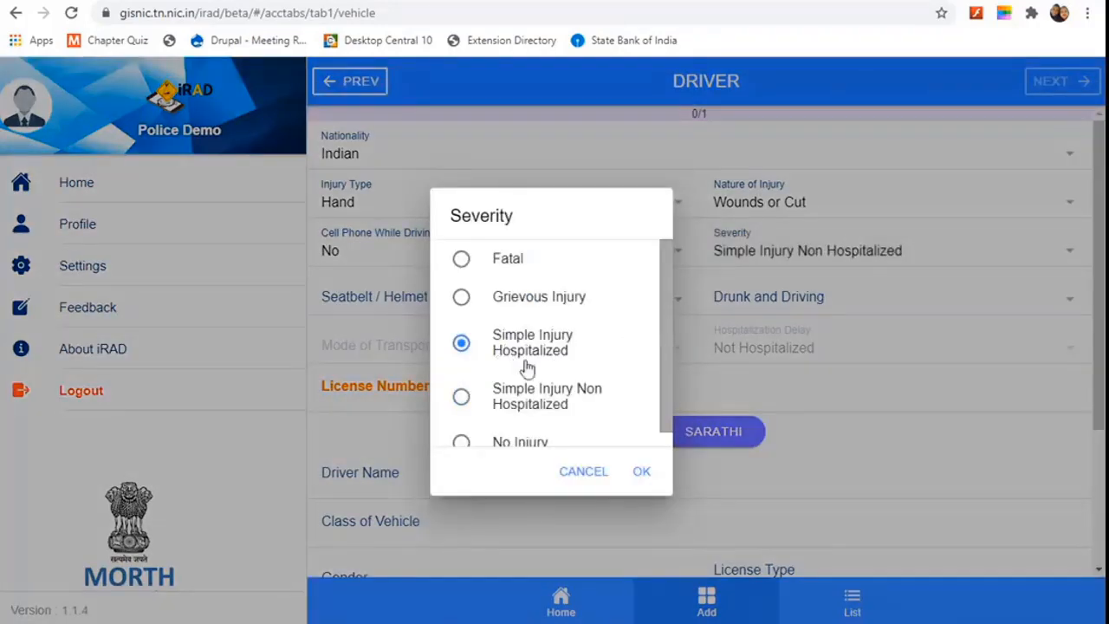
pyautogui.click(642, 472)
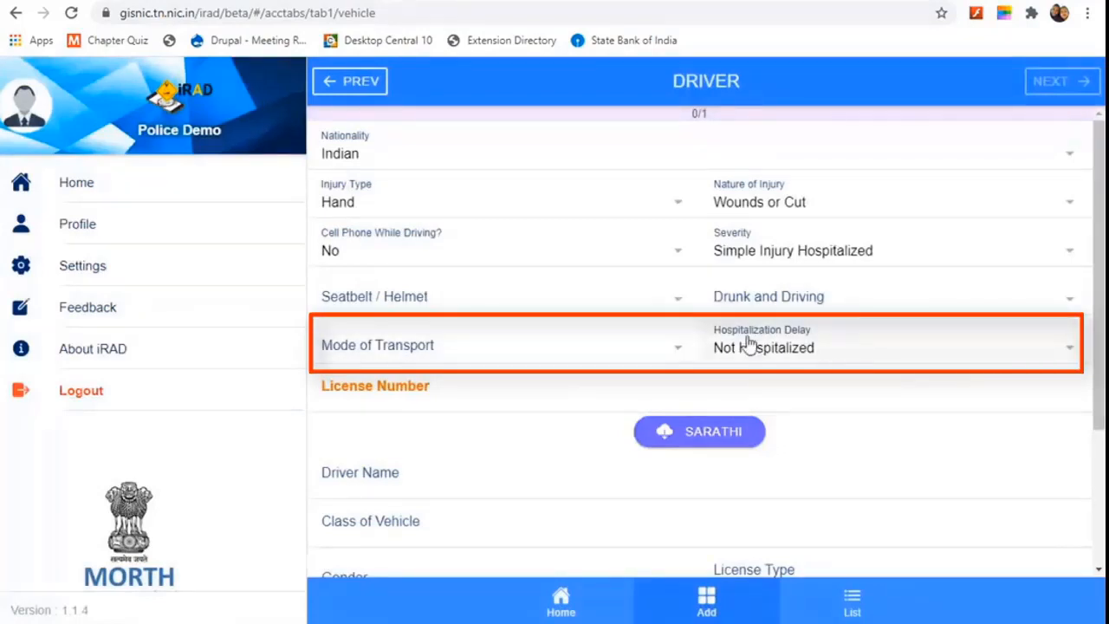
pyautogui.click(494, 350)
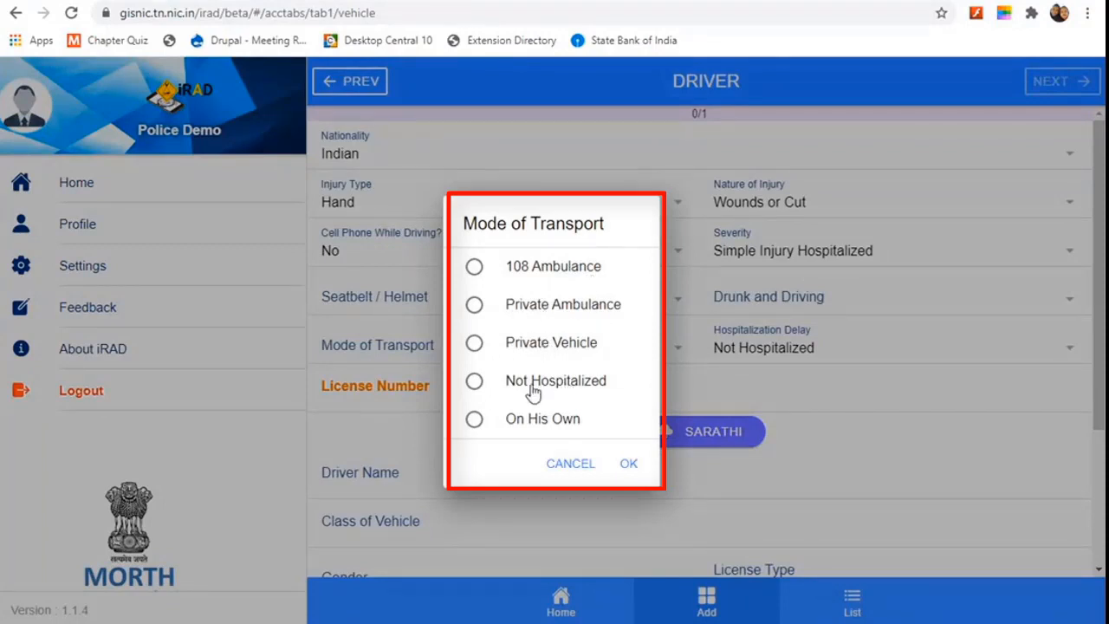
# Step: Choose Private Vehicle as mode of transport and set hospitalization delay to > 2 Hours
pyautogui.click(475, 345)
pyautogui.click(625, 463)
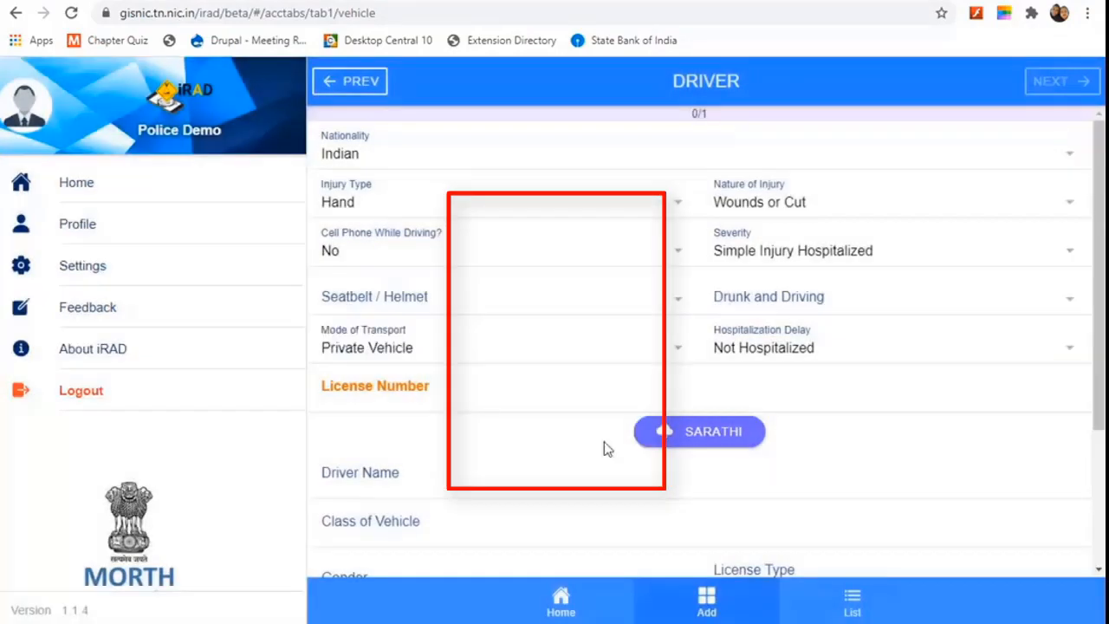
pyautogui.click(891, 351)
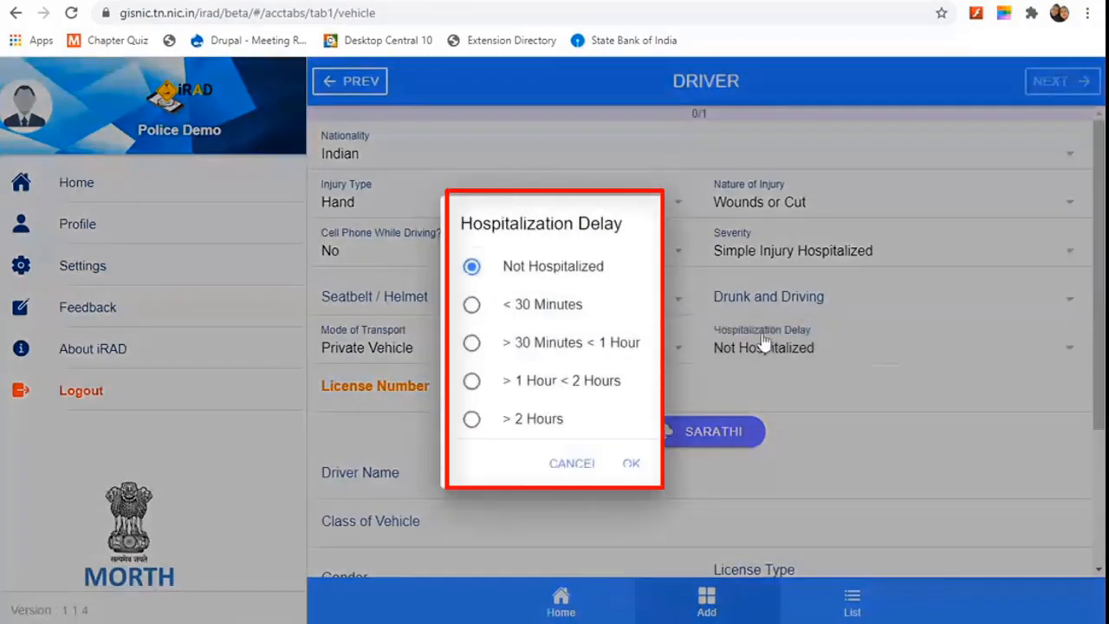
pyautogui.click(472, 307)
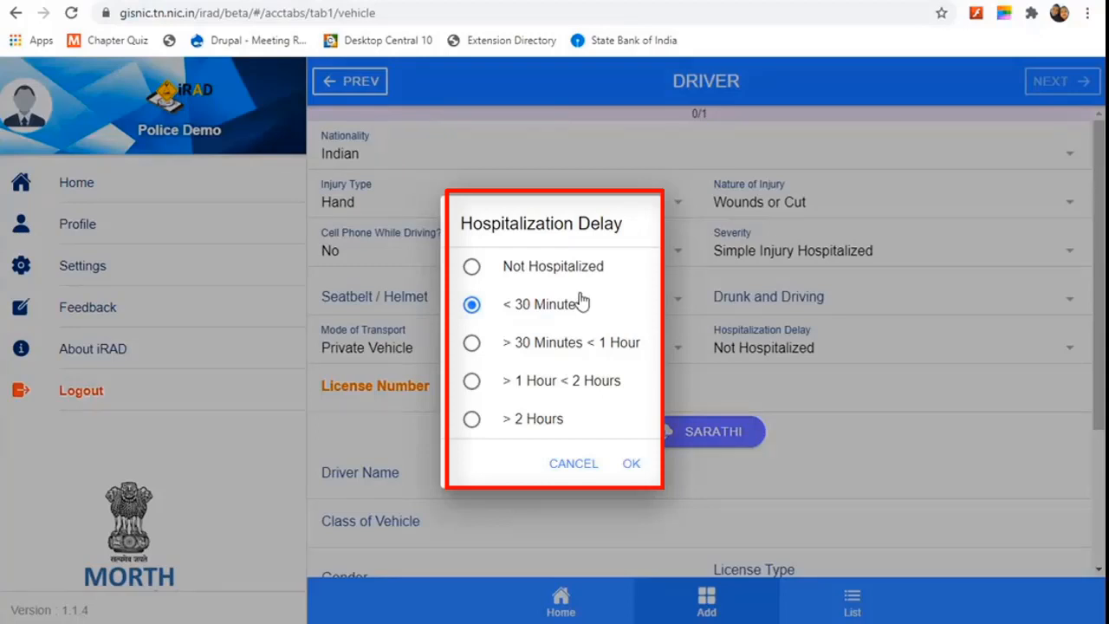
pyautogui.click(470, 420)
pyautogui.click(632, 464)
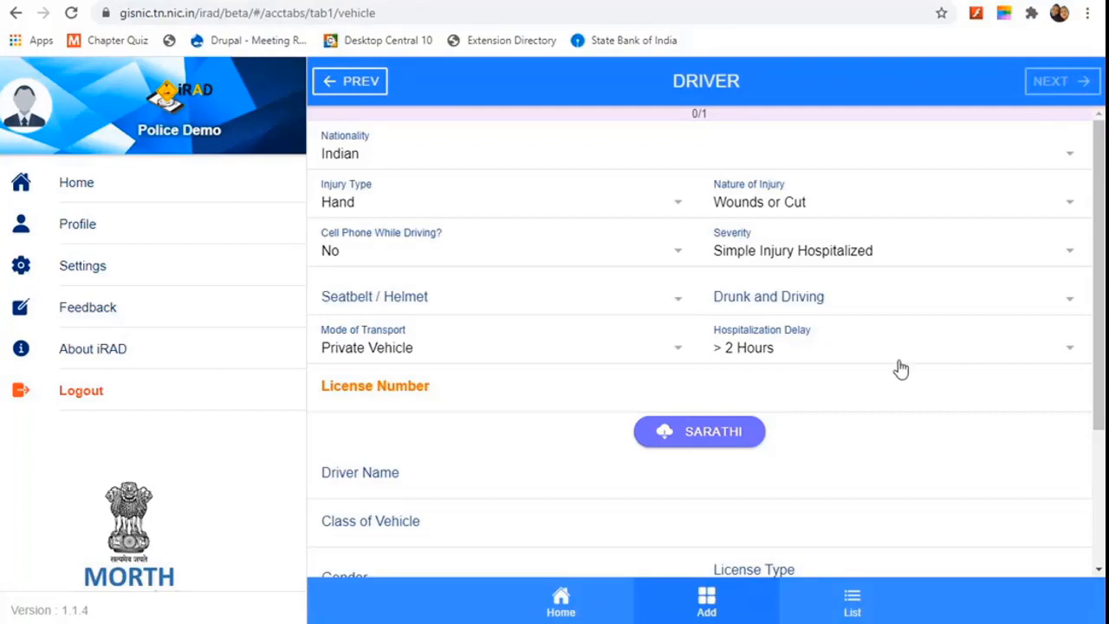
# Step: Correct the hospitalization delay back to < 30 Minutes
pyautogui.scroll(-1, 892, 366)
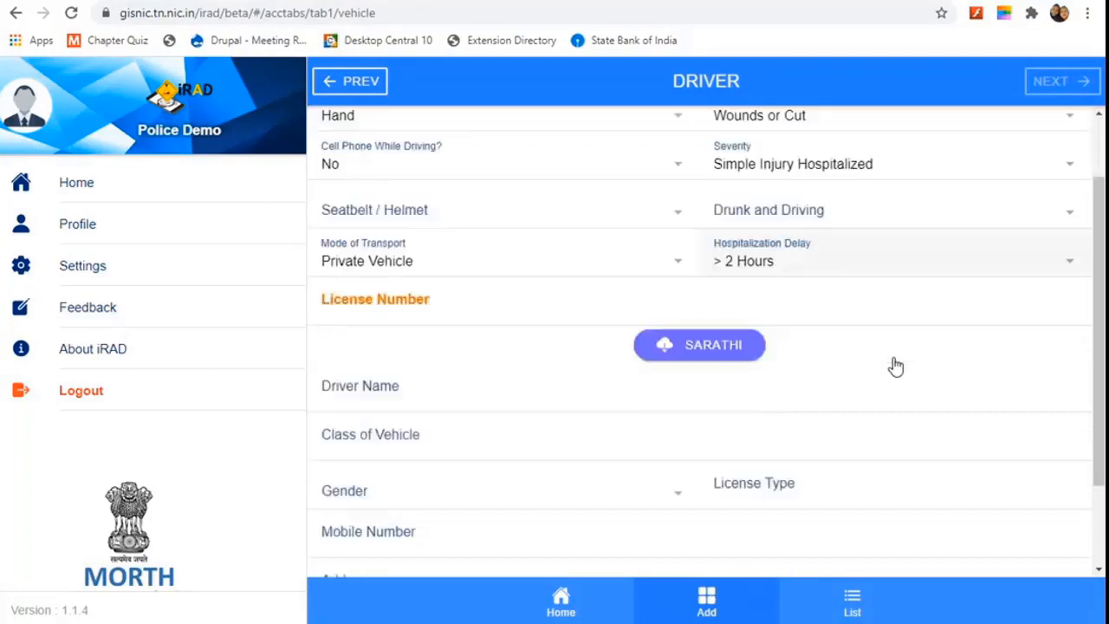
pyautogui.click(860, 260)
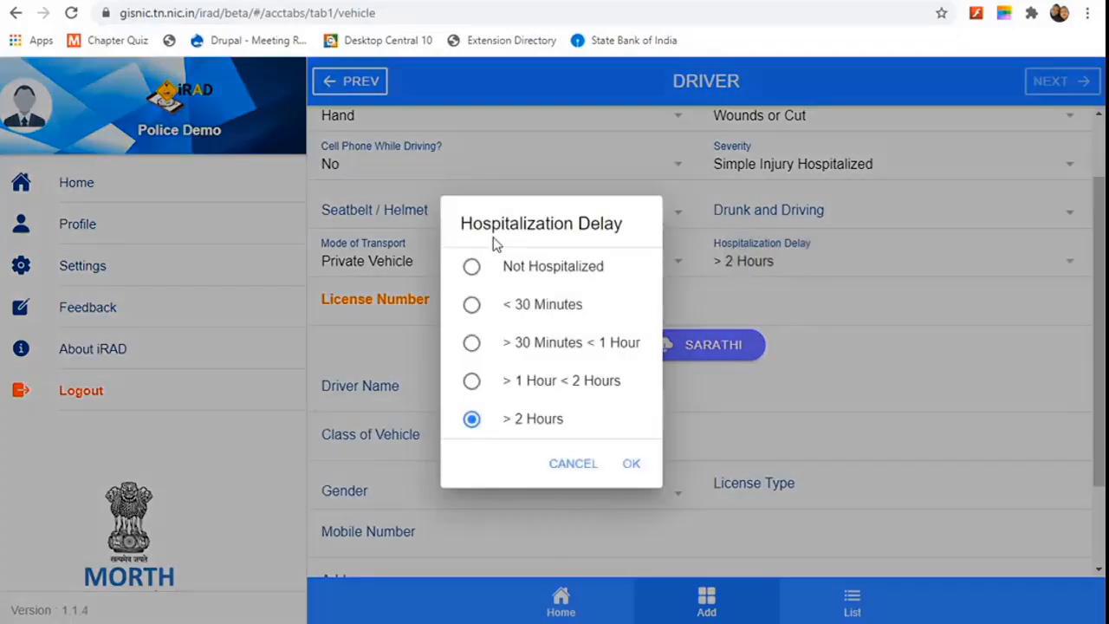
pyautogui.click(475, 307)
pyautogui.click(627, 462)
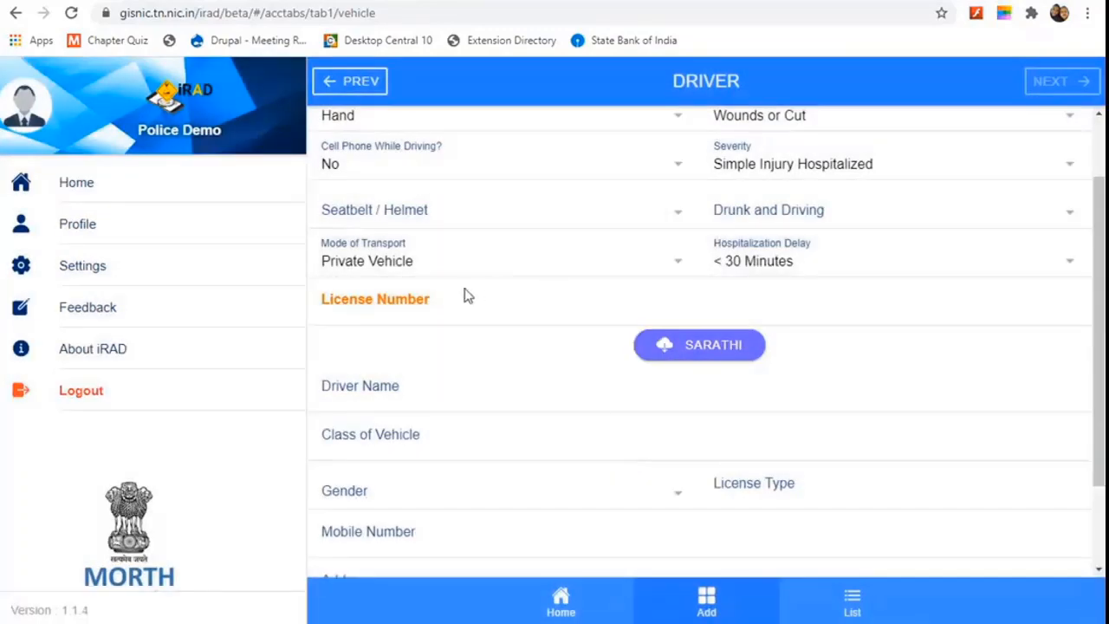
pyautogui.scroll(1, 500, 272)
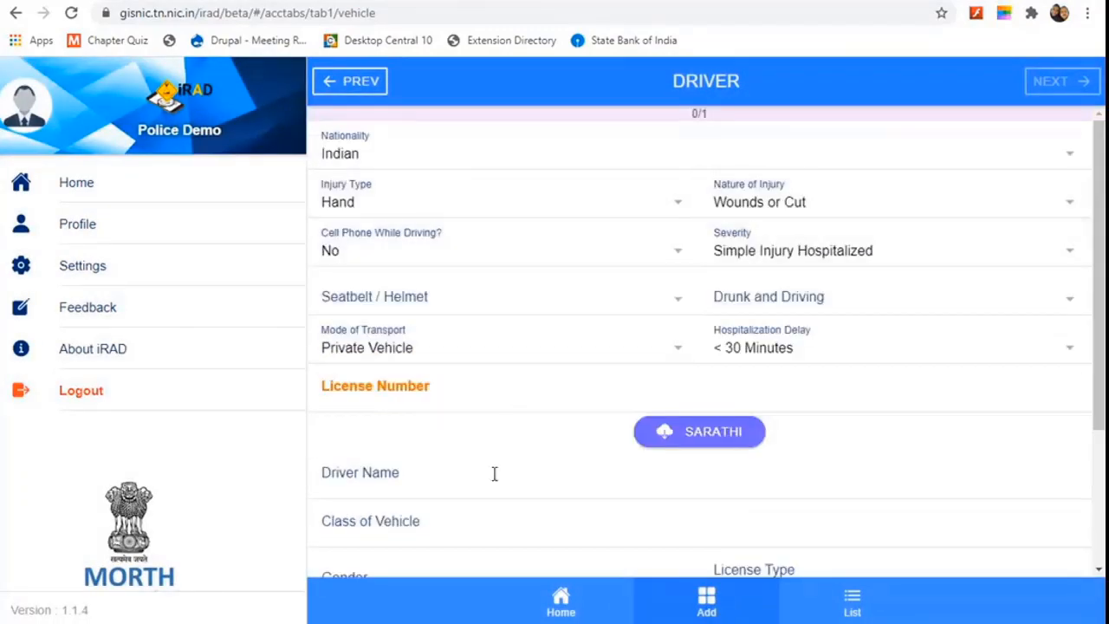
# Step: Enter the driver's licence number and pull the driver name and vehicle class via SARATHI
pyautogui.scroll(-1, 495, 473)
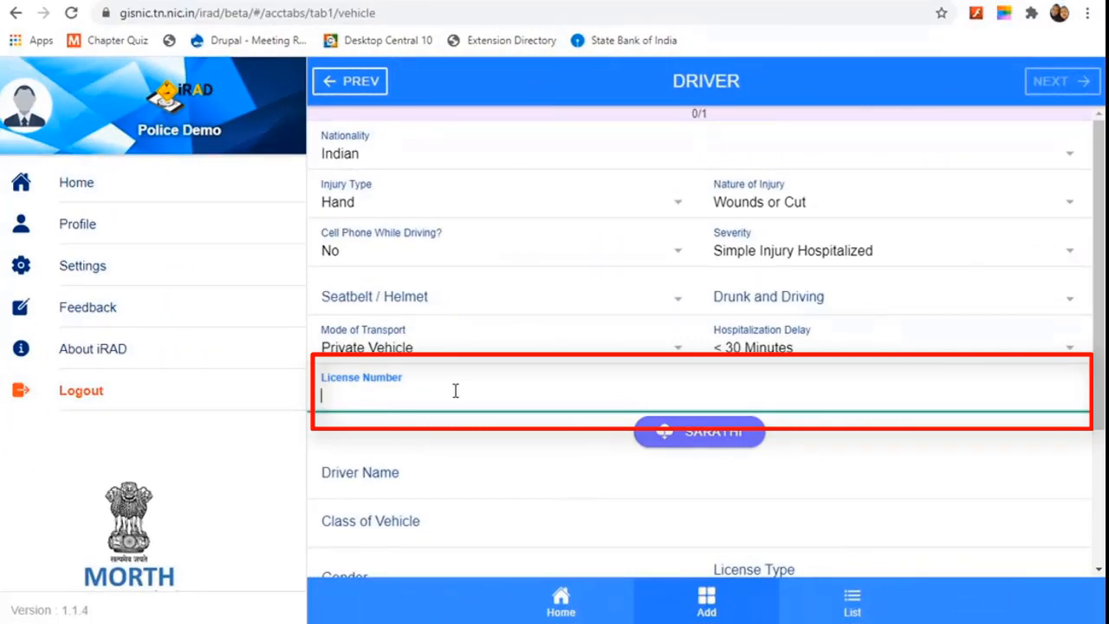
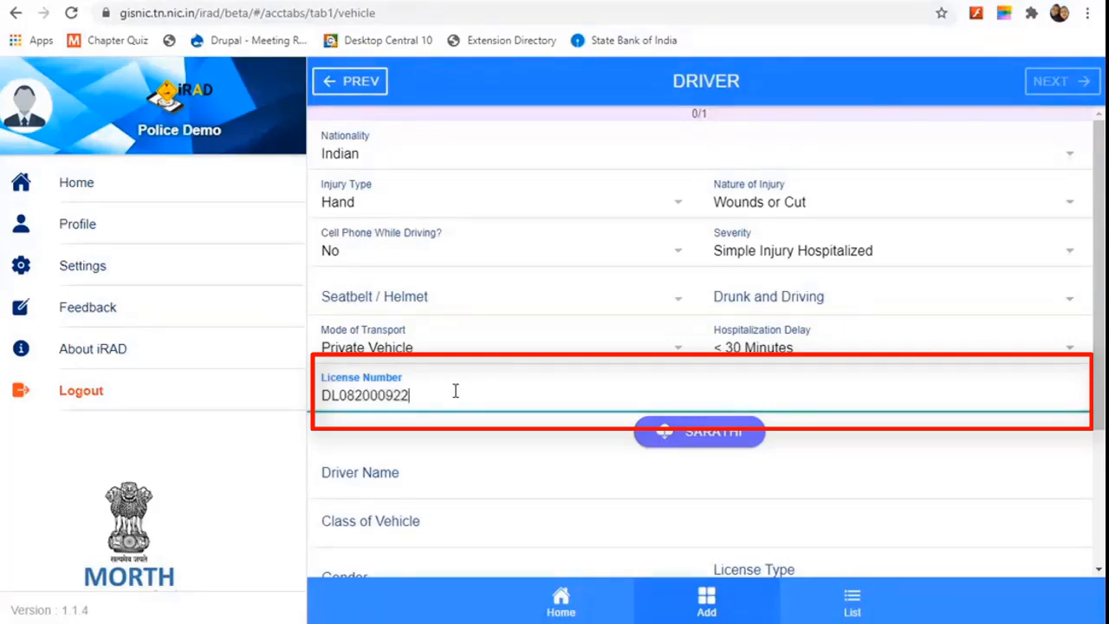
pyautogui.click(689, 435)
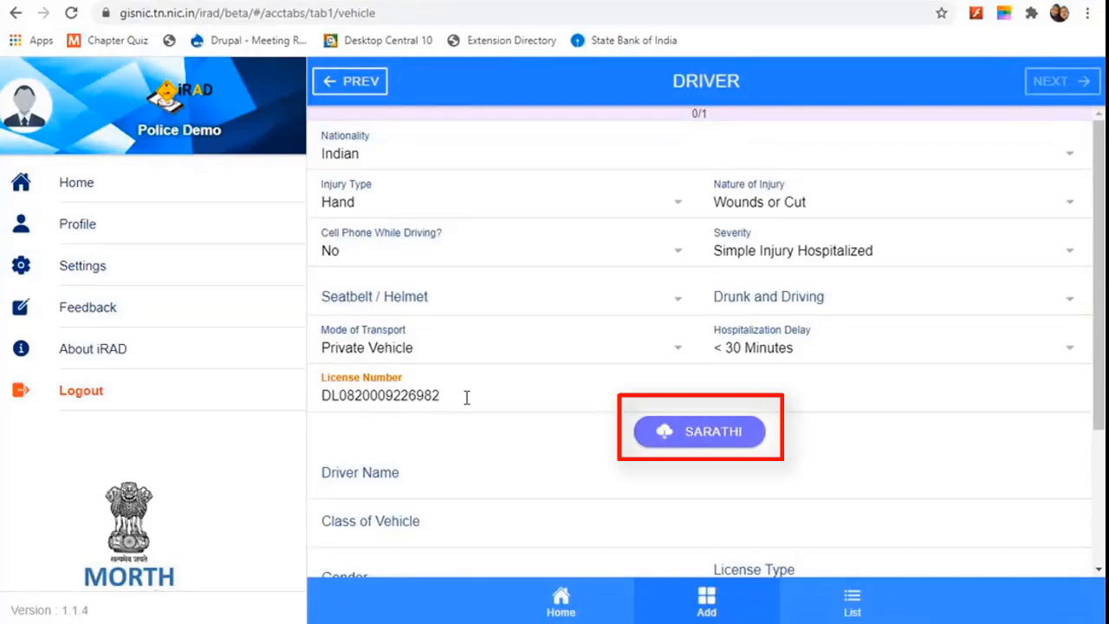
pyautogui.click(715, 441)
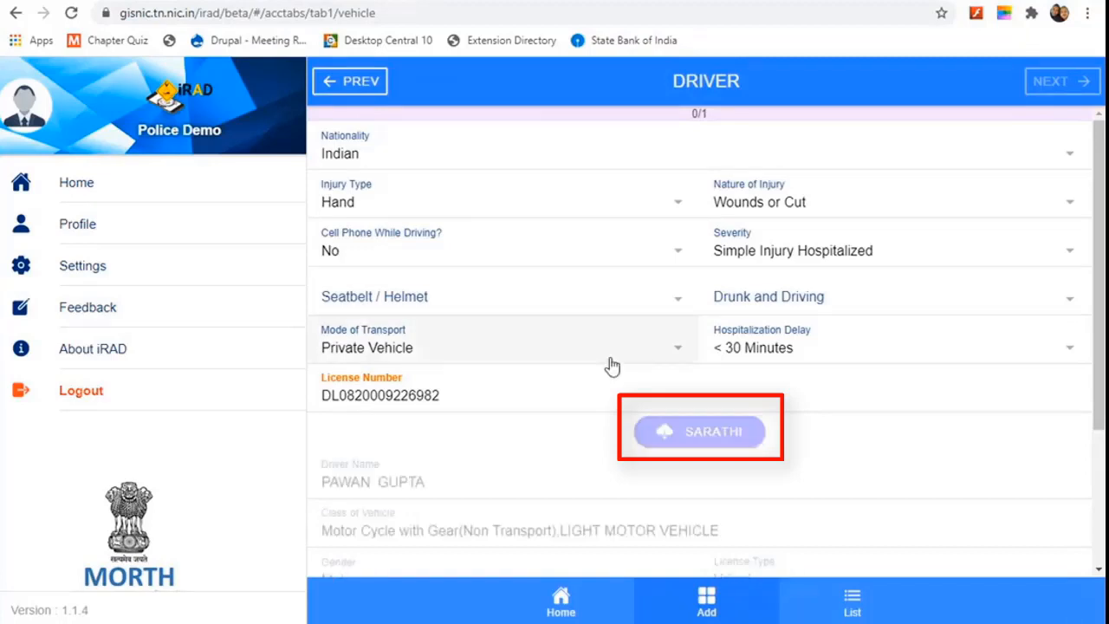
# Step: Scroll to the lower driver fields and put the cursor in Current Mobile number
pyautogui.scroll(-3, 625, 349)
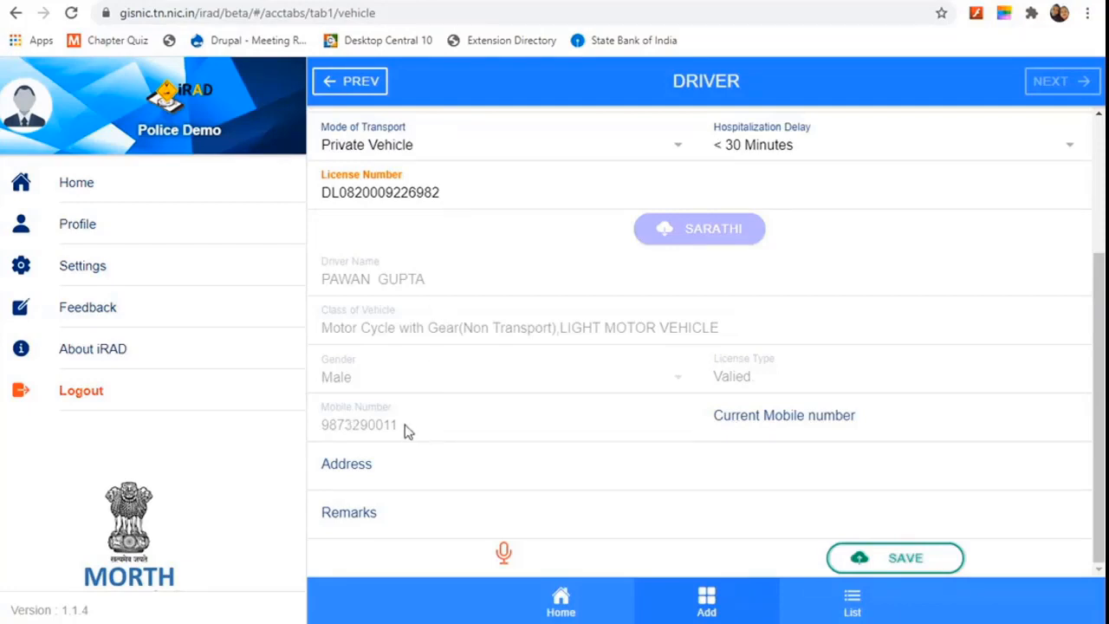
pyautogui.click(792, 424)
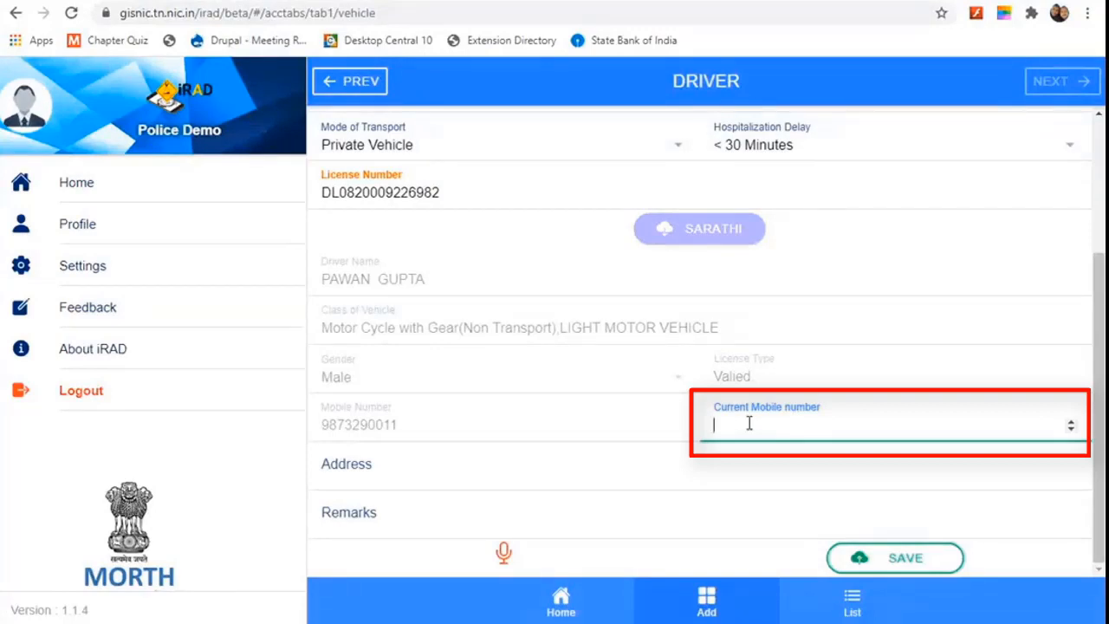
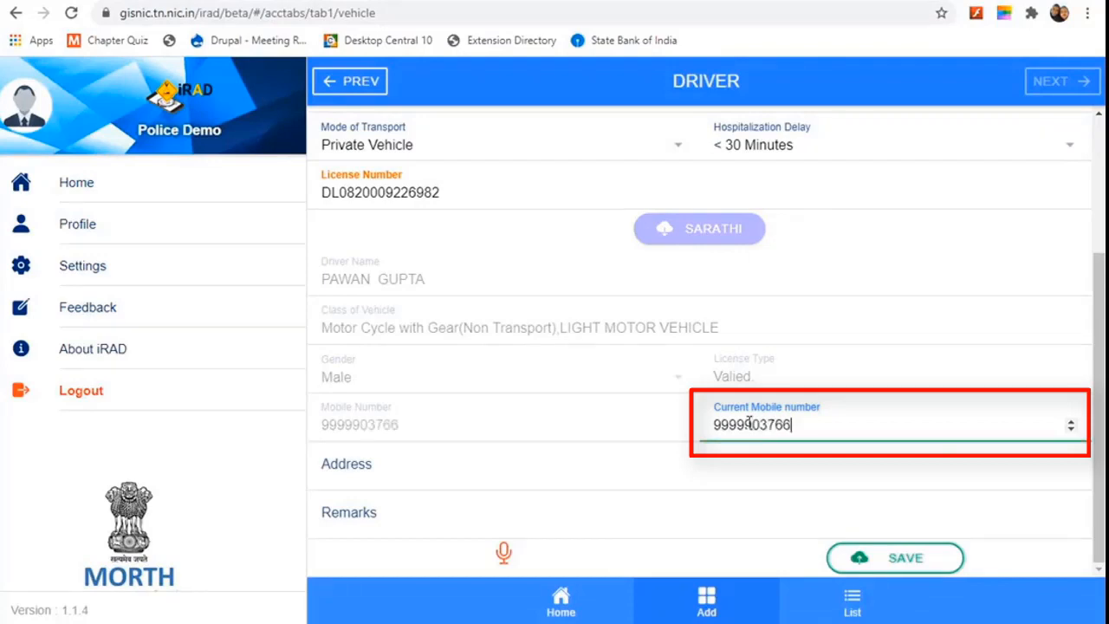
# Step: Enter the driver's current mobile number and address
pyautogui.click(624, 476)
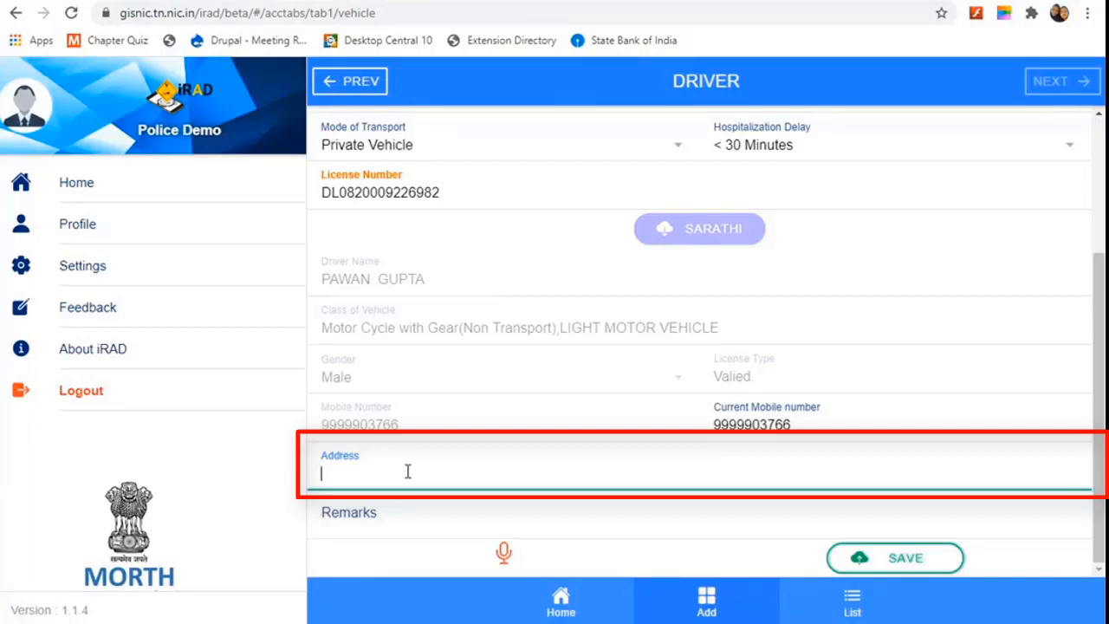
pyautogui.write('Rohini Delhi')
# Step: Add the remark 'driver demo remarks' and save the vehicle and driver details
pyautogui.click(373, 518)
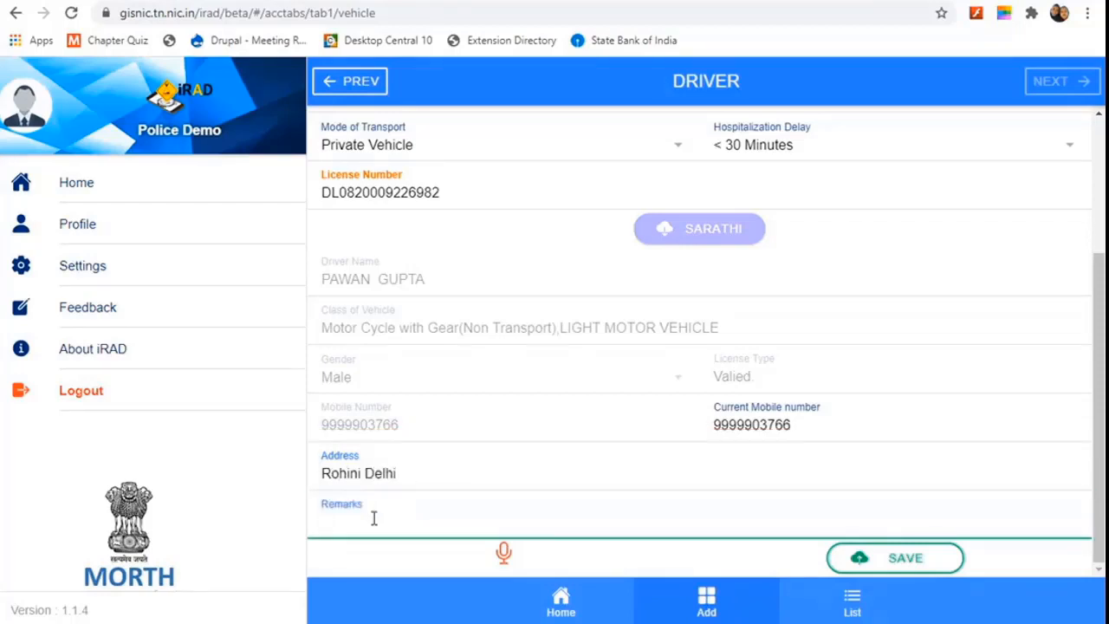
pyautogui.write('Dri')
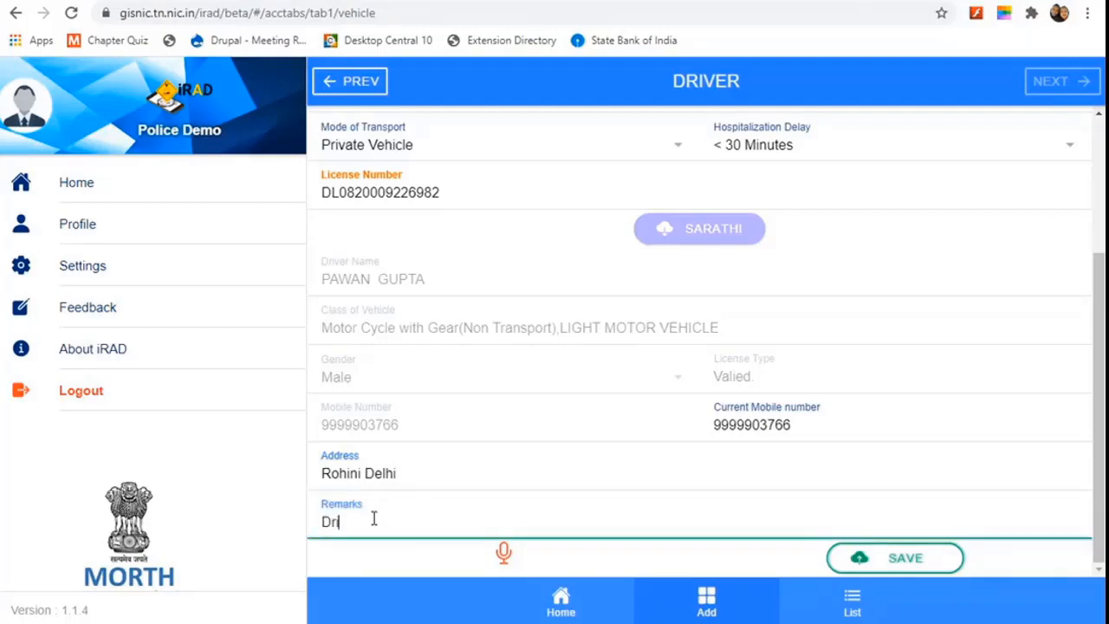
pyautogui.press('BackSpace')
pyautogui.press('BackSpace')
pyautogui.press('BackSpace')
pyautogui.write('Pa')
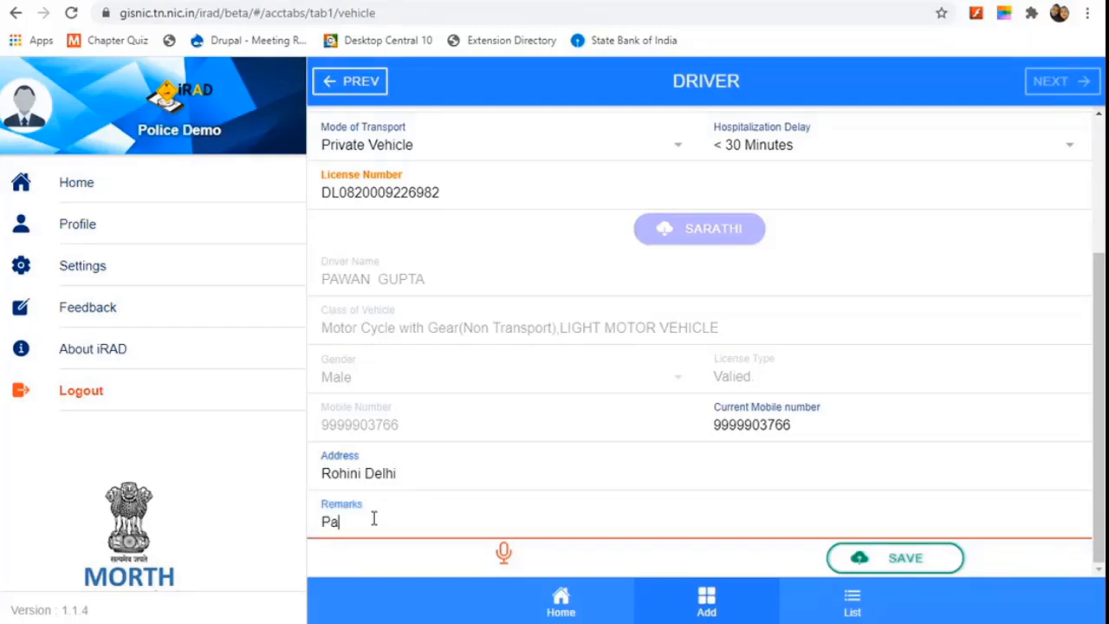
pyautogui.write('wan tes')
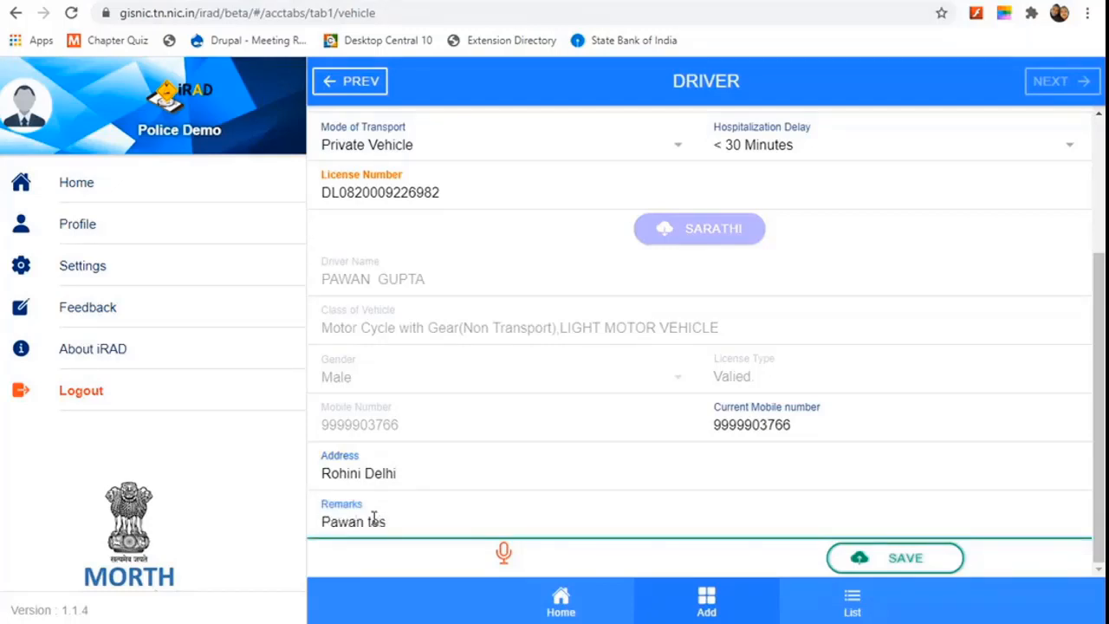
pyautogui.press('BackSpace')
pyautogui.press('BackSpace')
pyautogui.write('demo remarks')
pyautogui.moveTo(364, 520); pyautogui.dragTo(272, 530)
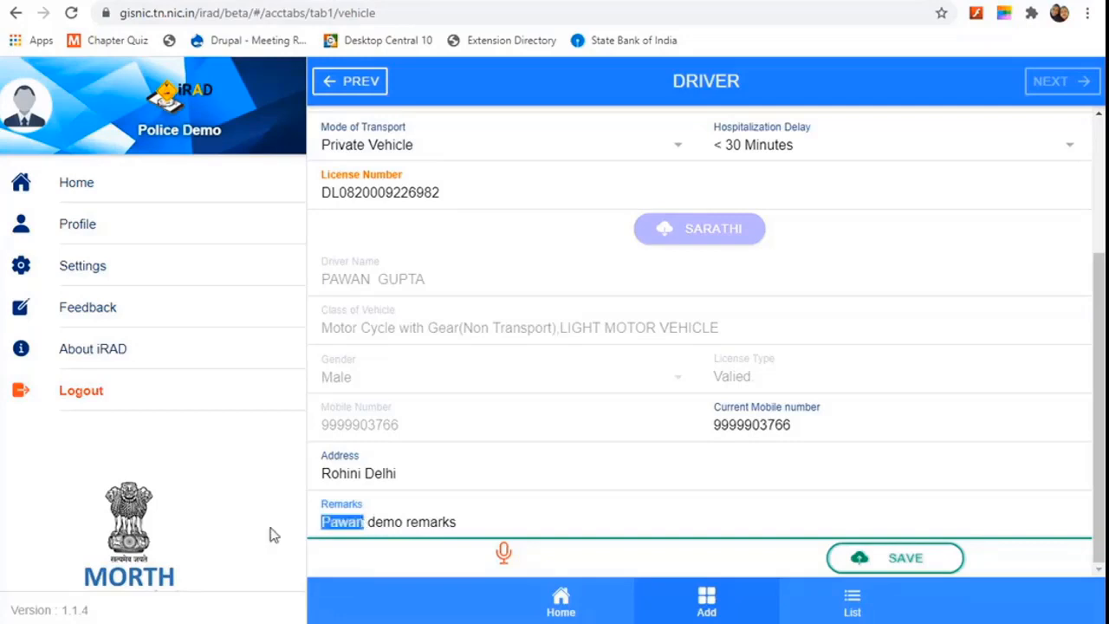
pyautogui.write('driver')
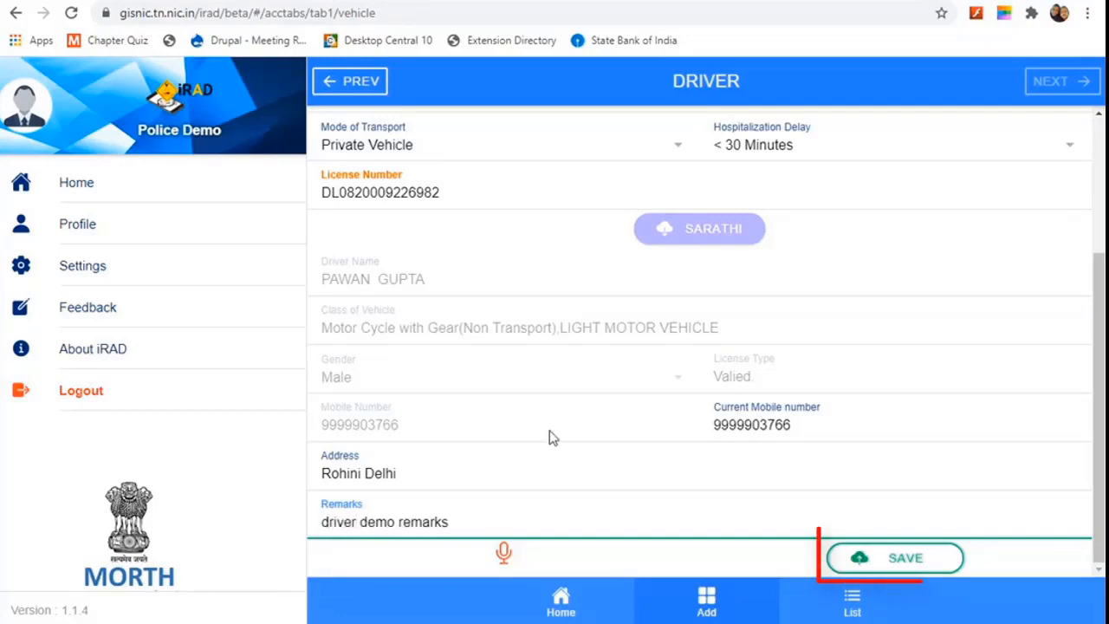
pyautogui.click(908, 563)
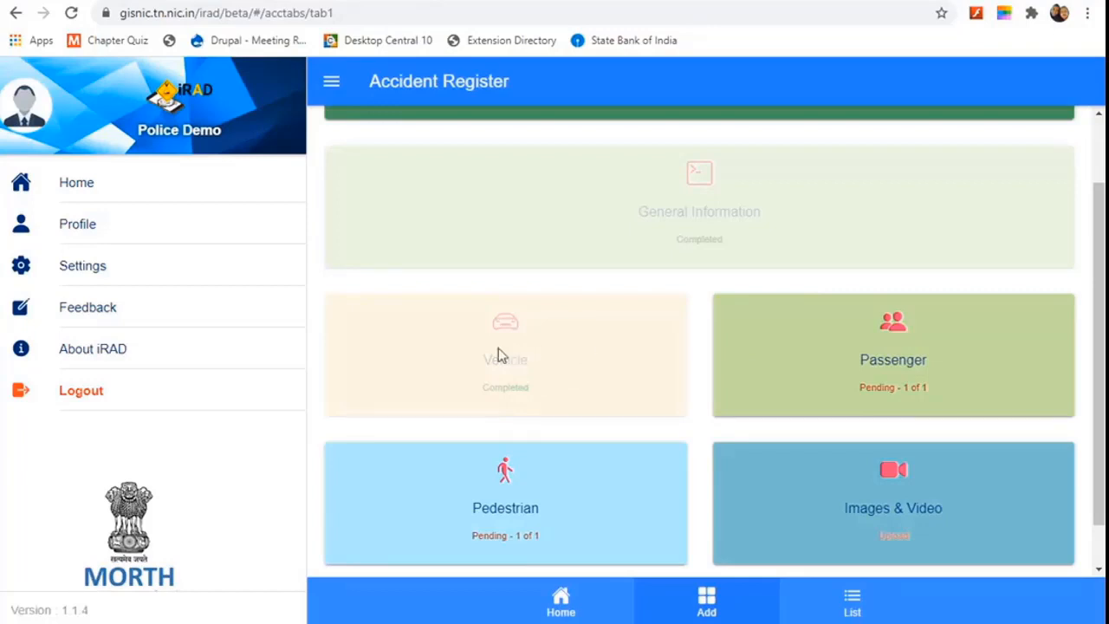
# Step: Open the pending Passenger card on the Accident Register page
pyautogui.click(897, 362)
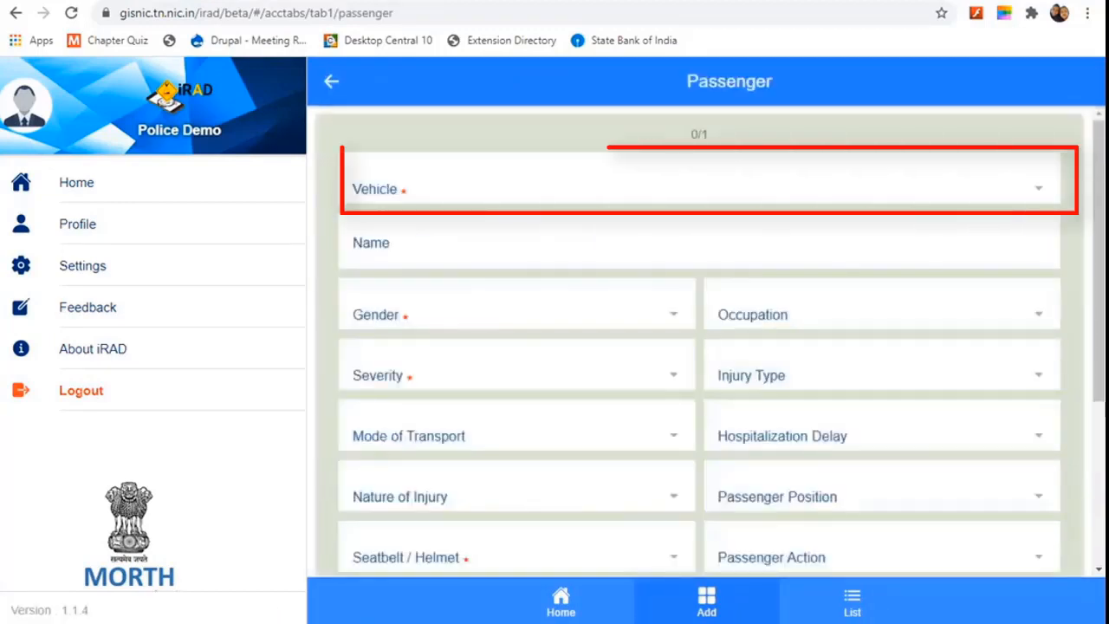
pyautogui.click(574, 192)
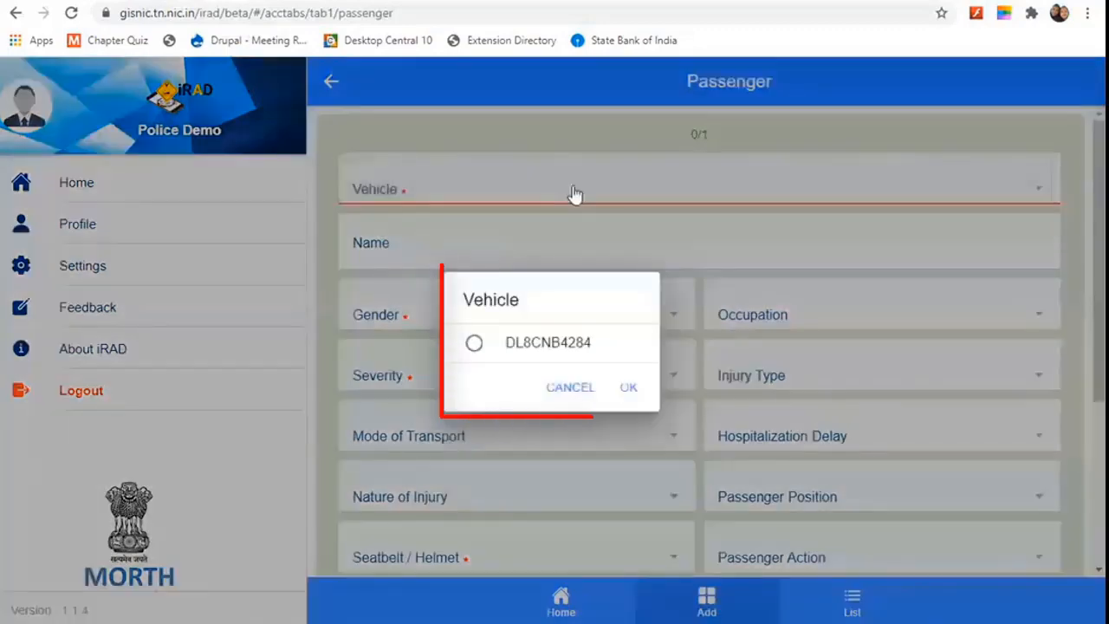
pyautogui.click(473, 343)
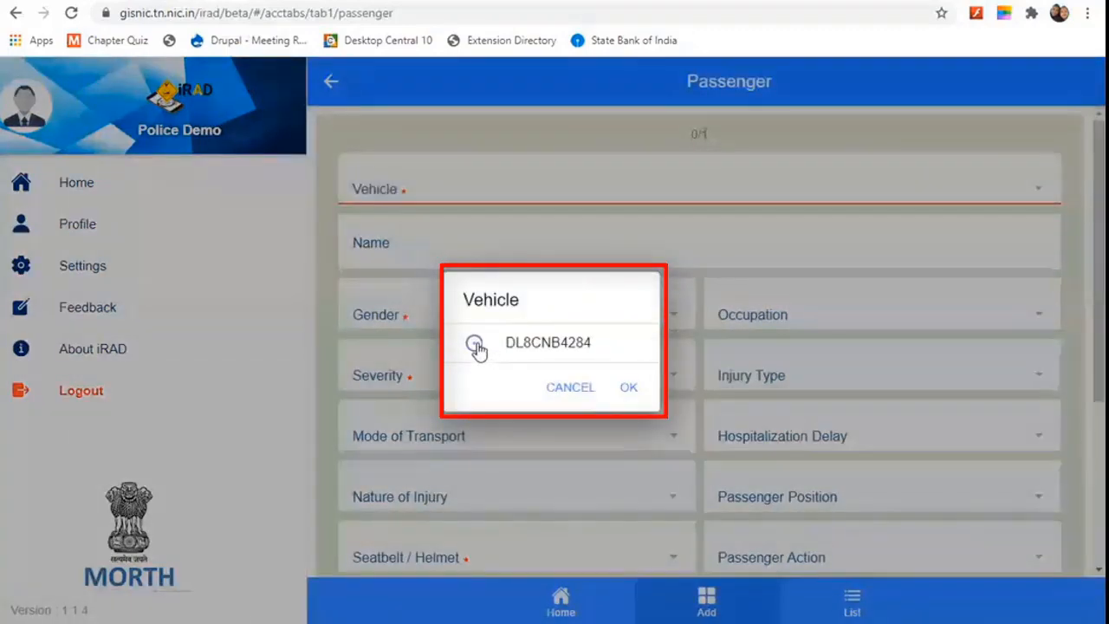
pyautogui.click(624, 386)
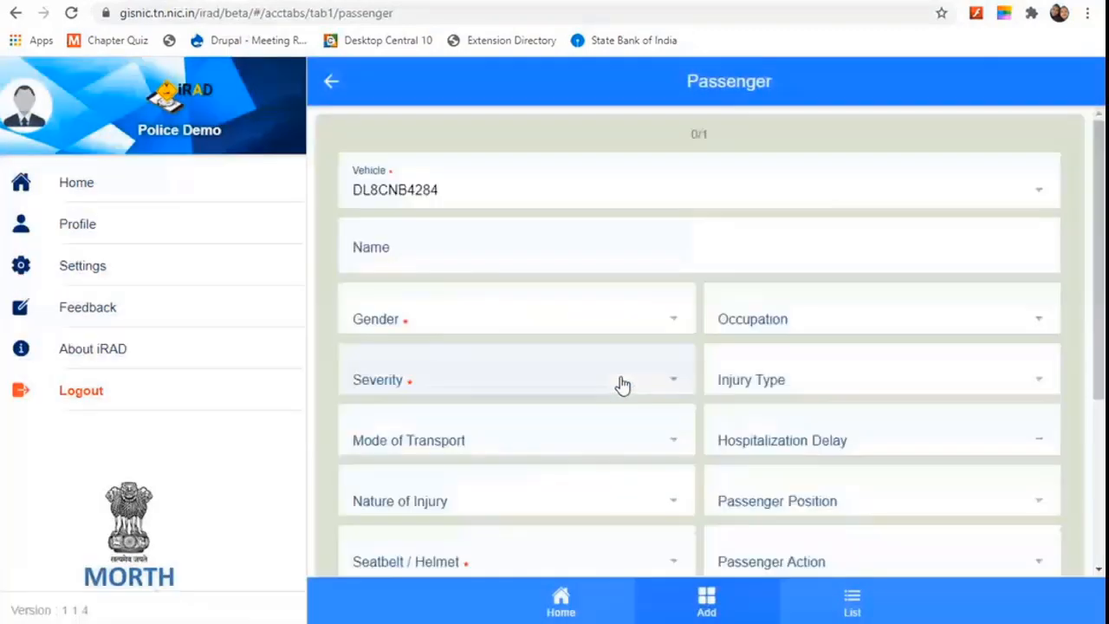
pyautogui.click(426, 262)
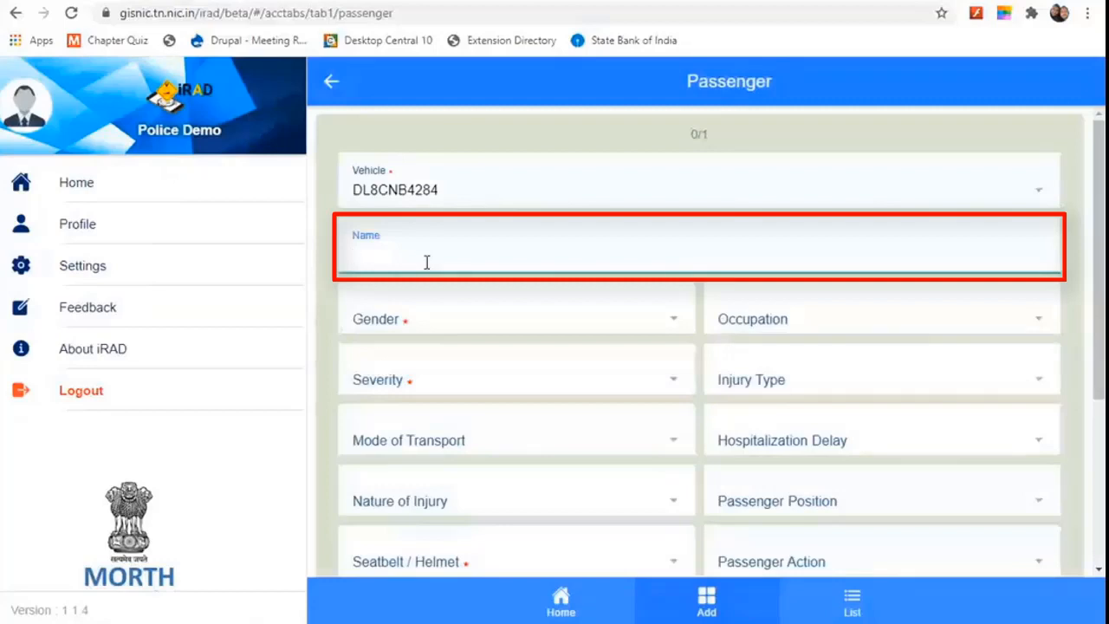
pyautogui.write('Annu')
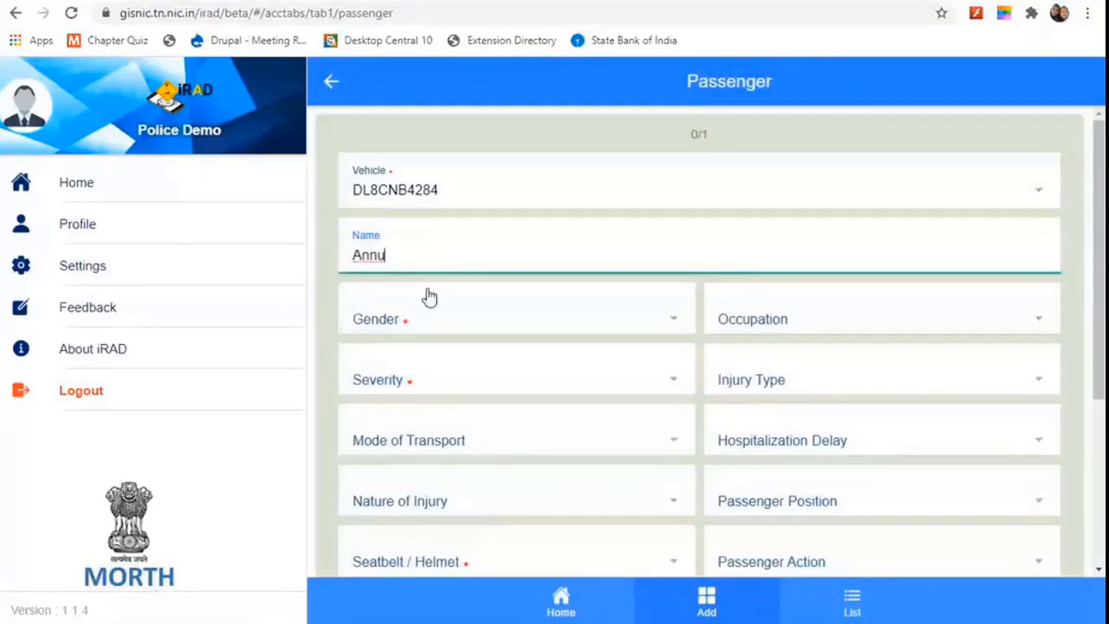
# Step: Set the passenger's gender to Male and occupation to Advocate
pyautogui.click(535, 329)
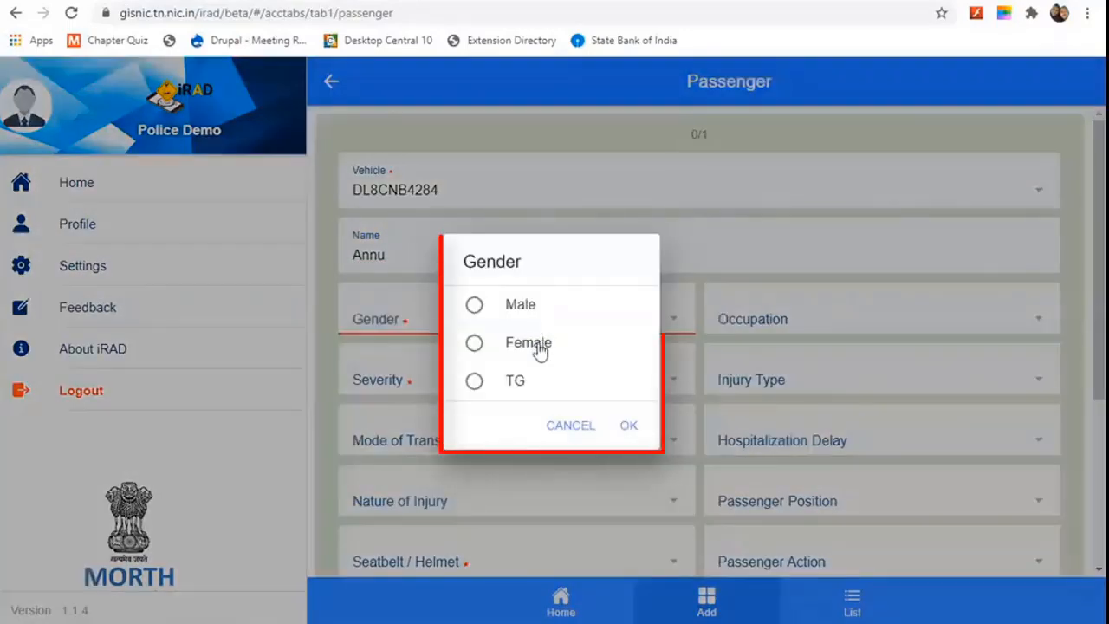
pyautogui.click(524, 312)
pyautogui.click(625, 439)
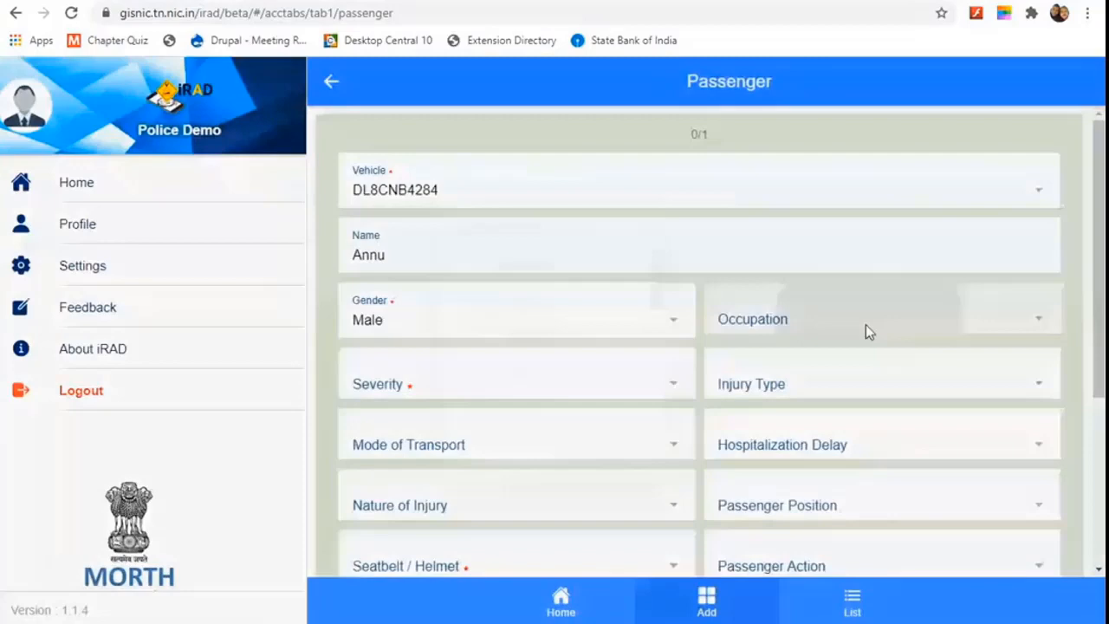
pyautogui.click(869, 331)
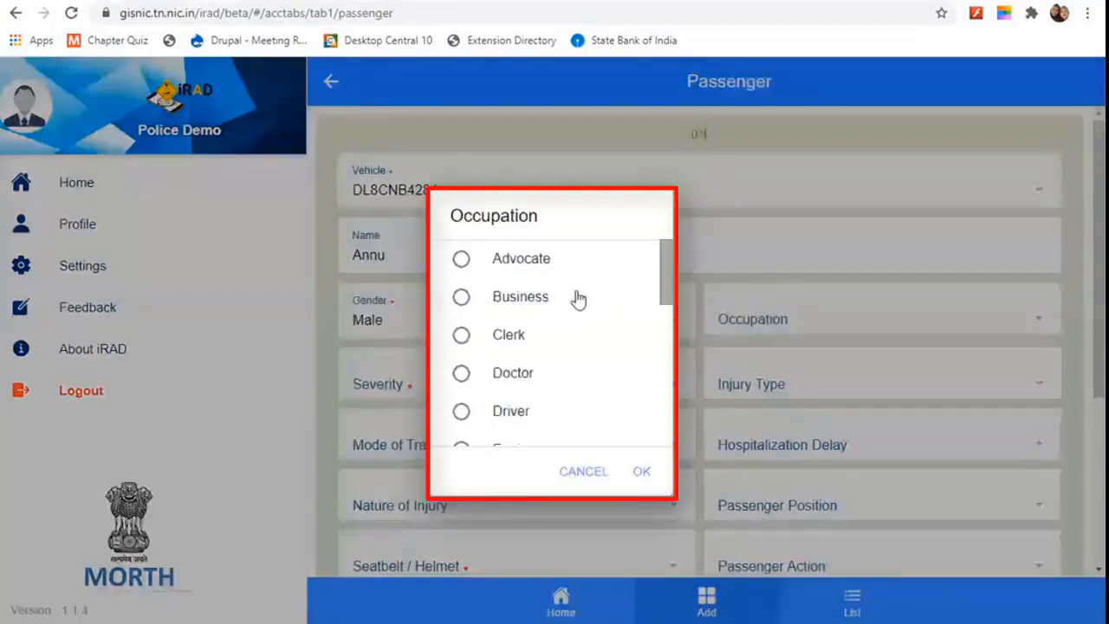
pyautogui.click(461, 258)
pyautogui.click(641, 475)
# Step: Set severity to Simple Injury Non Hospitalized and injury type to Face
pyautogui.click(499, 374)
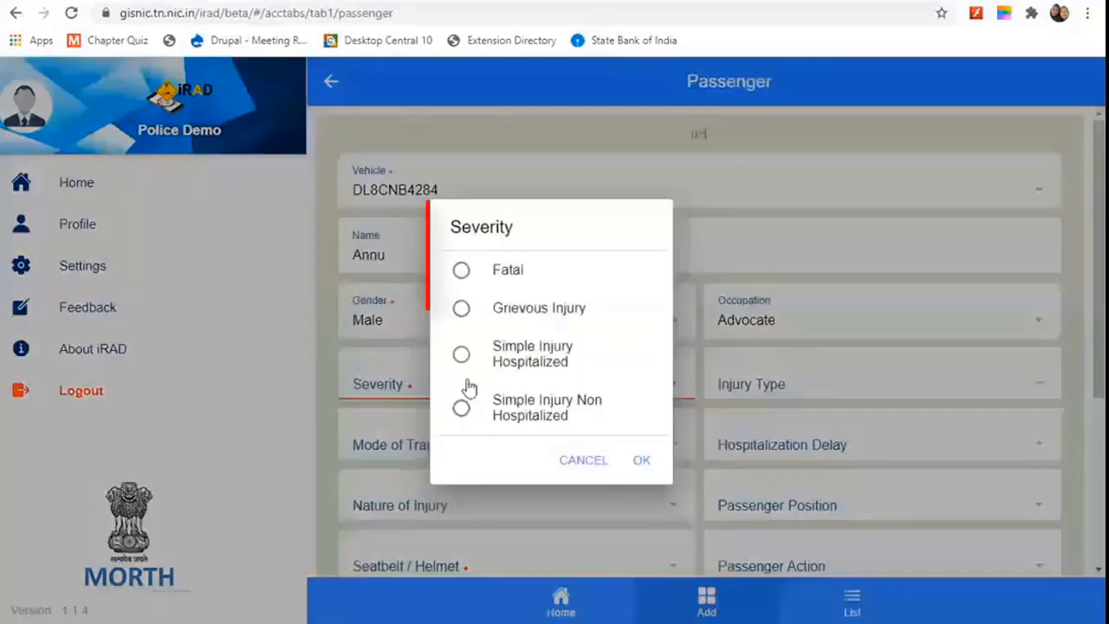
pyautogui.click(461, 408)
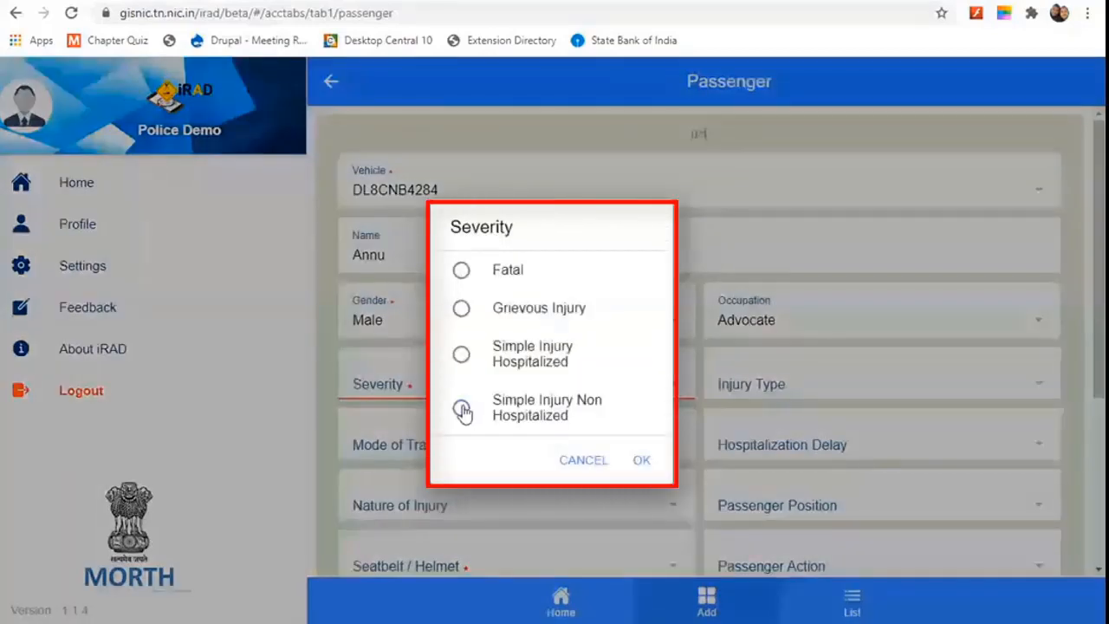
pyautogui.click(641, 460)
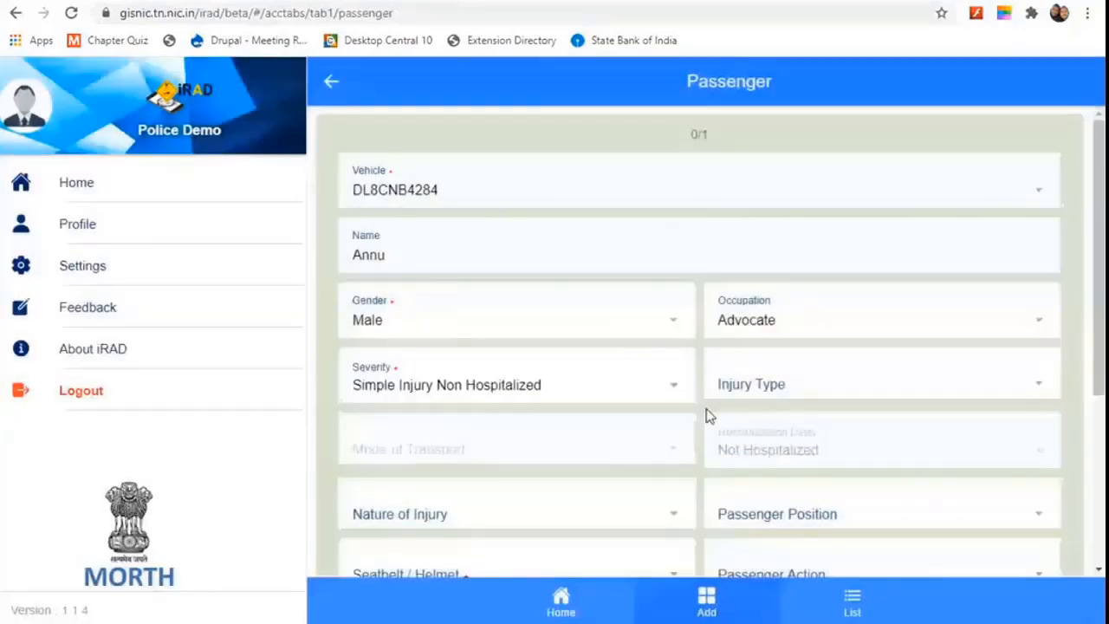
pyautogui.click(869, 386)
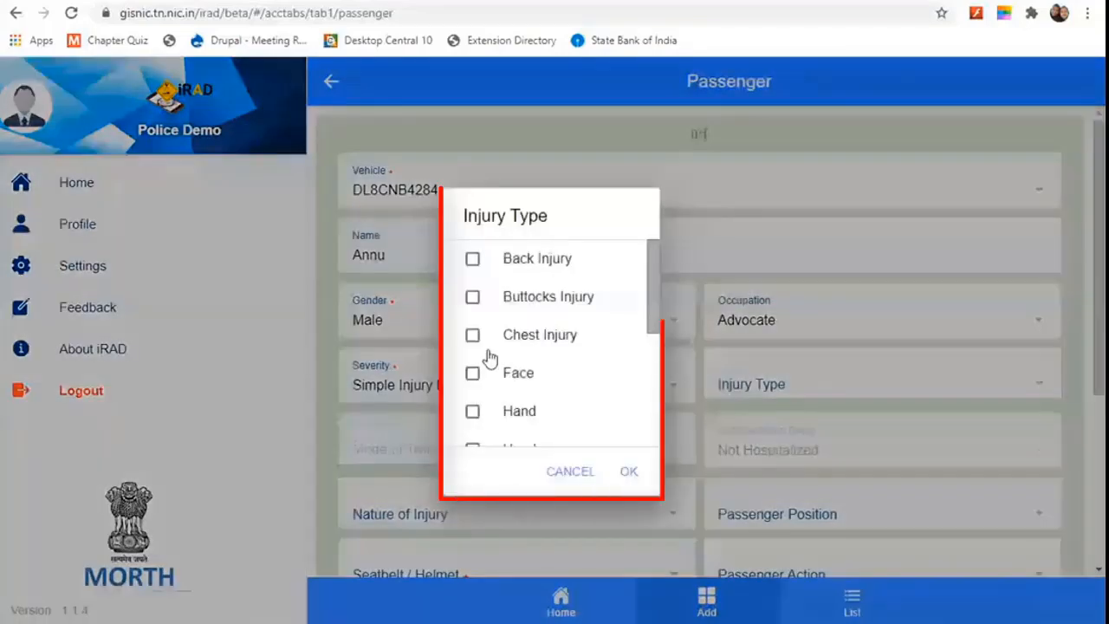
pyautogui.click(473, 375)
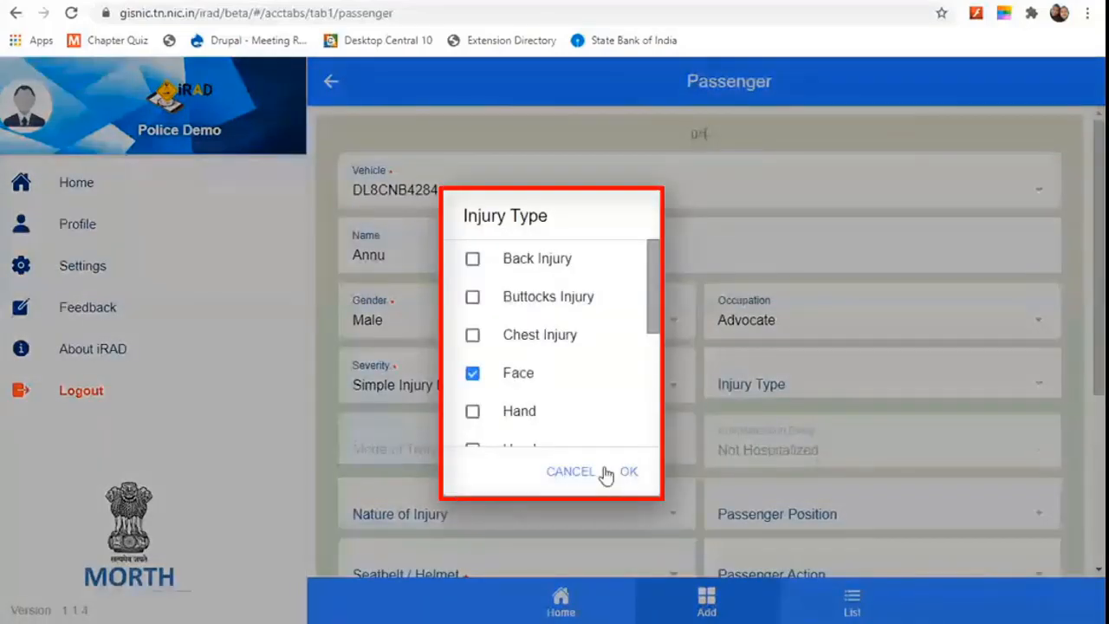
pyautogui.click(620, 466)
# Step: Set the passenger's nature of injury to Not Applicable and position to Front Seat
pyautogui.scroll(-2, 620, 454)
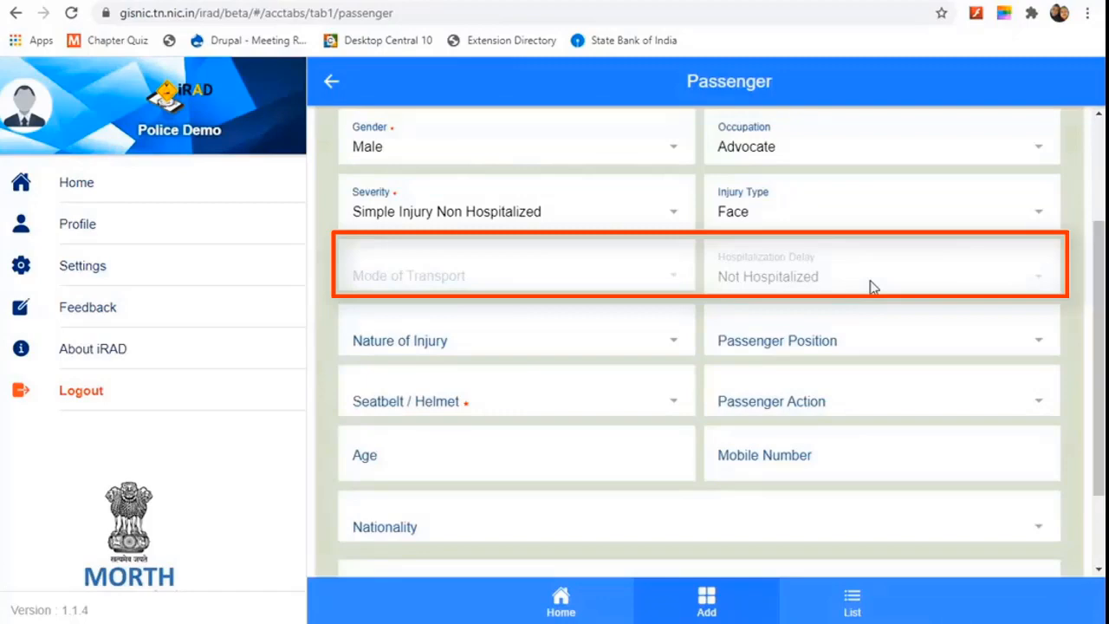
pyautogui.click(621, 342)
pyautogui.scroll(-5, 507, 378)
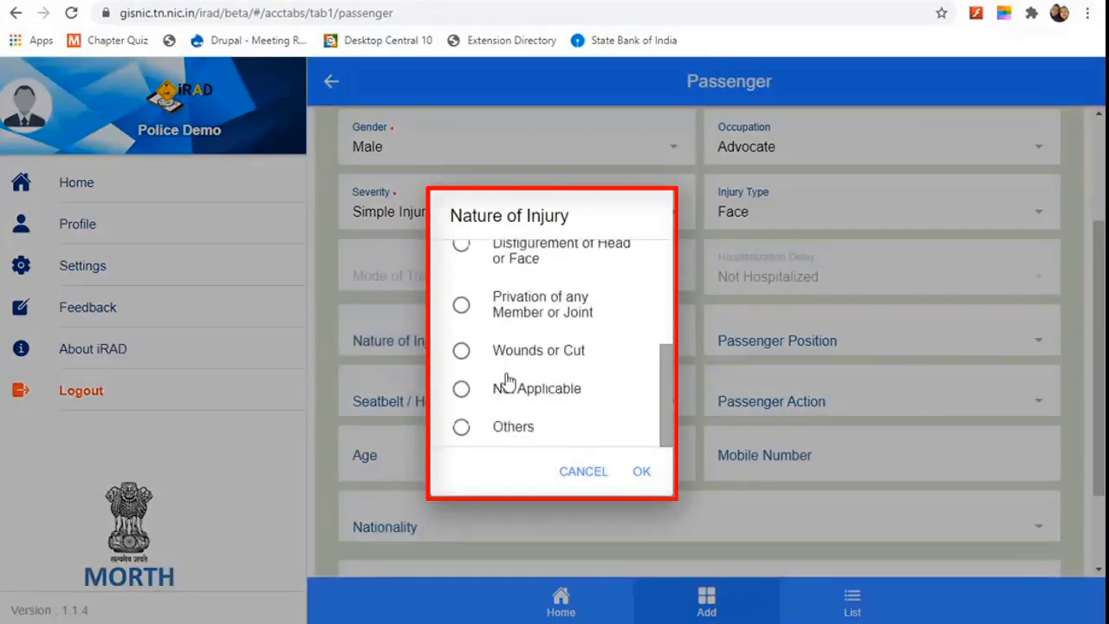
pyautogui.click(462, 389)
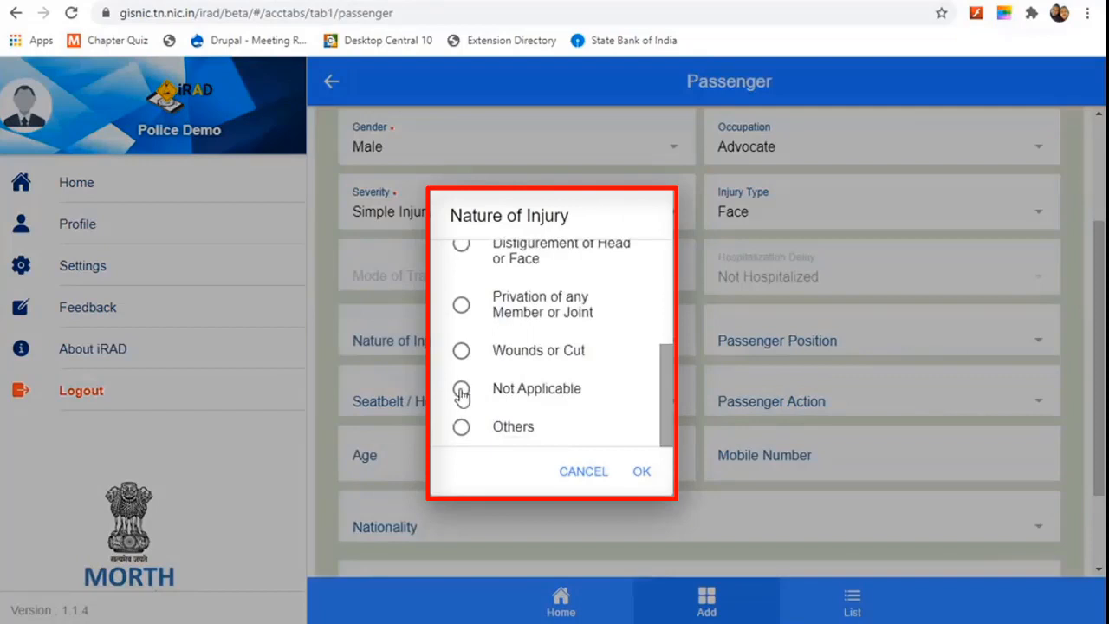
pyautogui.click(658, 473)
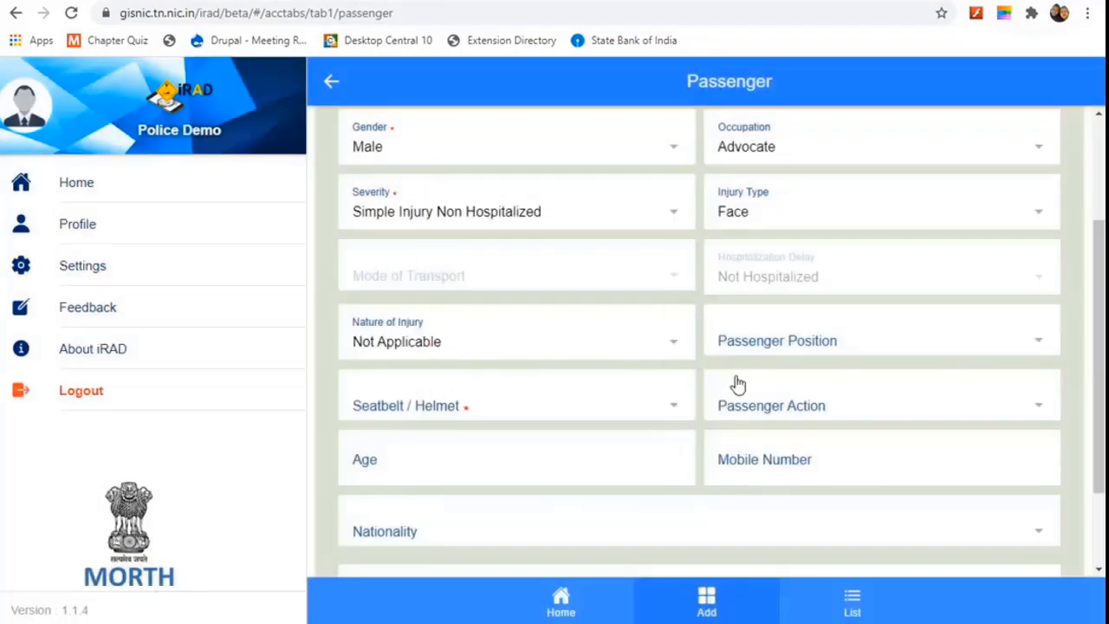
pyautogui.click(875, 346)
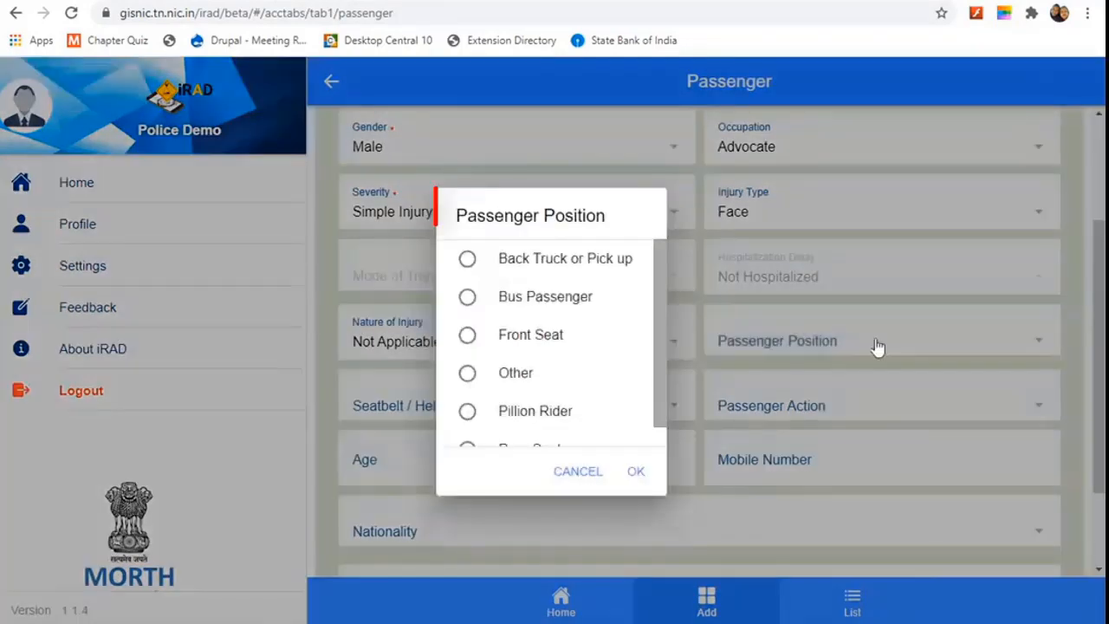
pyautogui.click(472, 338)
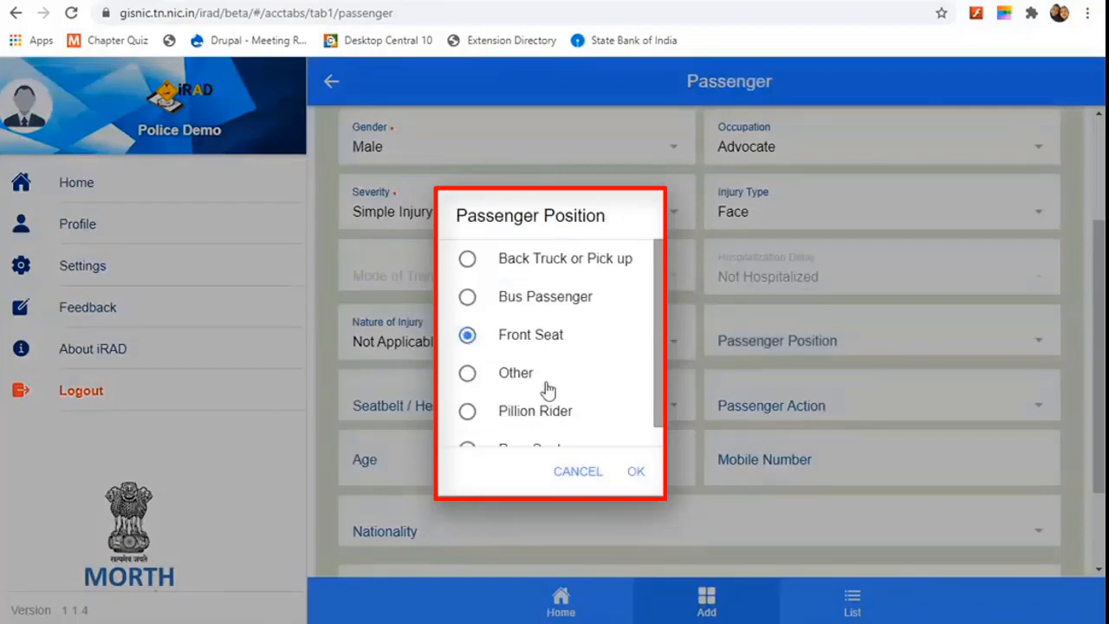
pyautogui.click(637, 474)
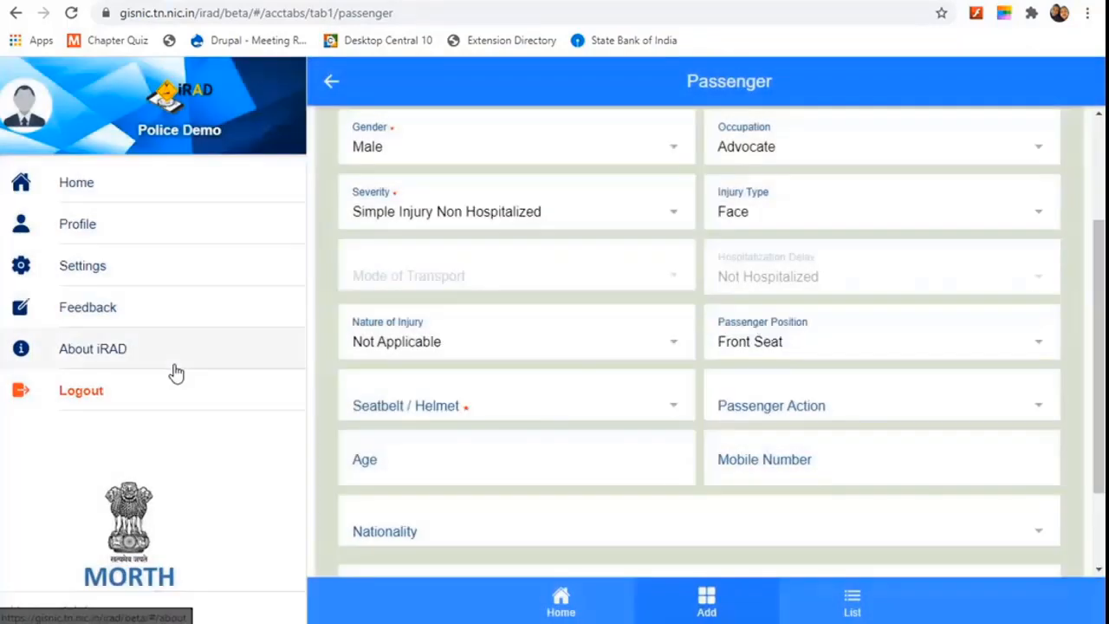
# Step: Record seatbelt/helmet worn as Yes and passenger action as Sitting
pyautogui.click(561, 411)
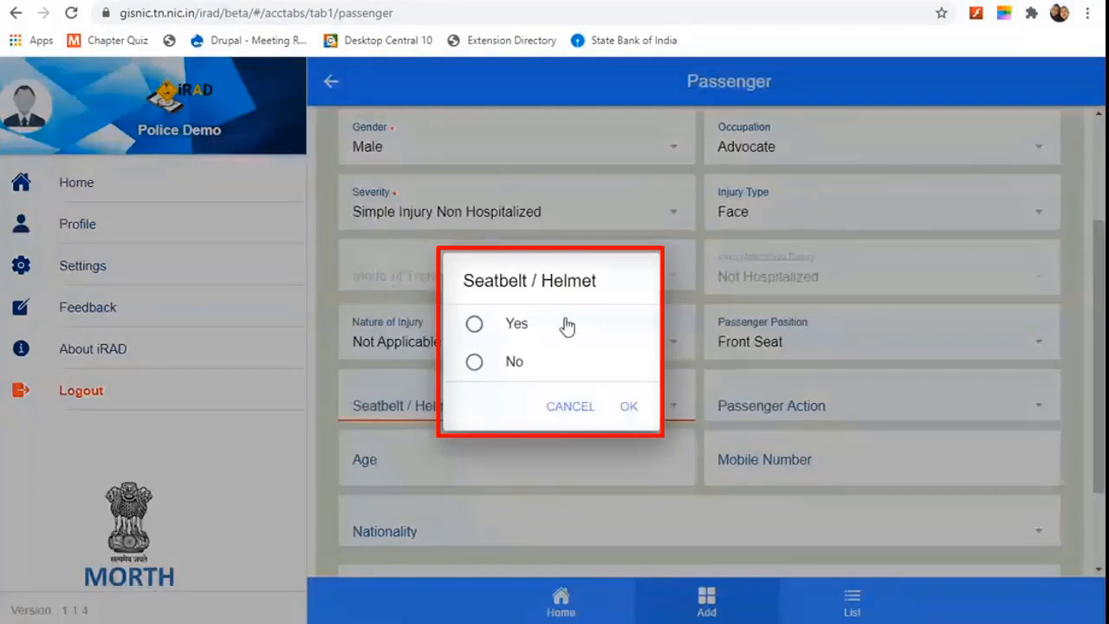
pyautogui.click(473, 327)
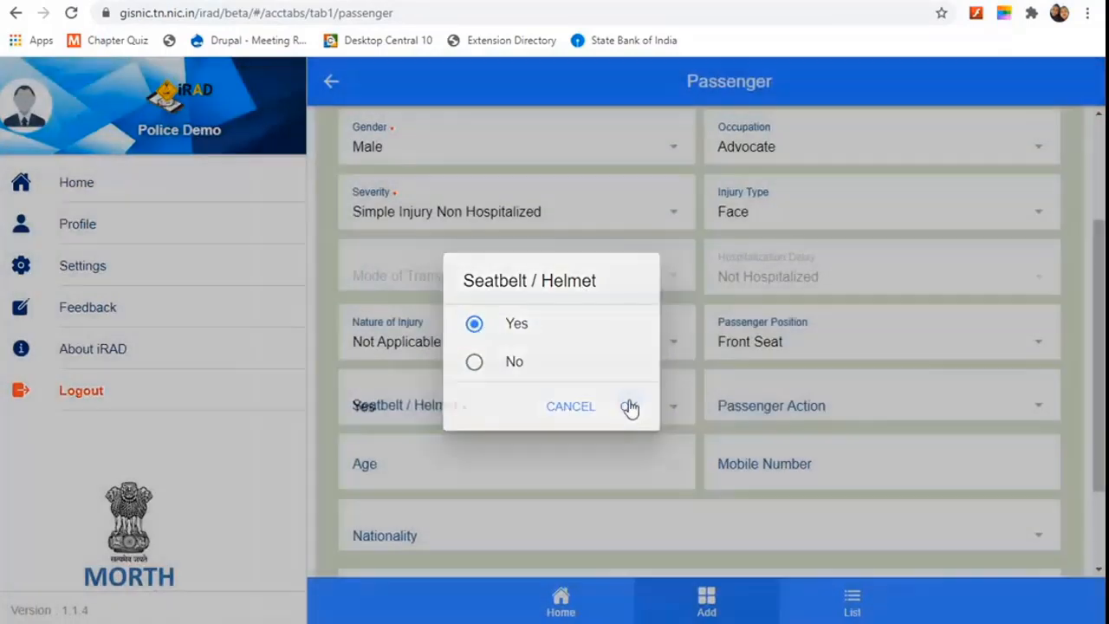
pyautogui.click(629, 408)
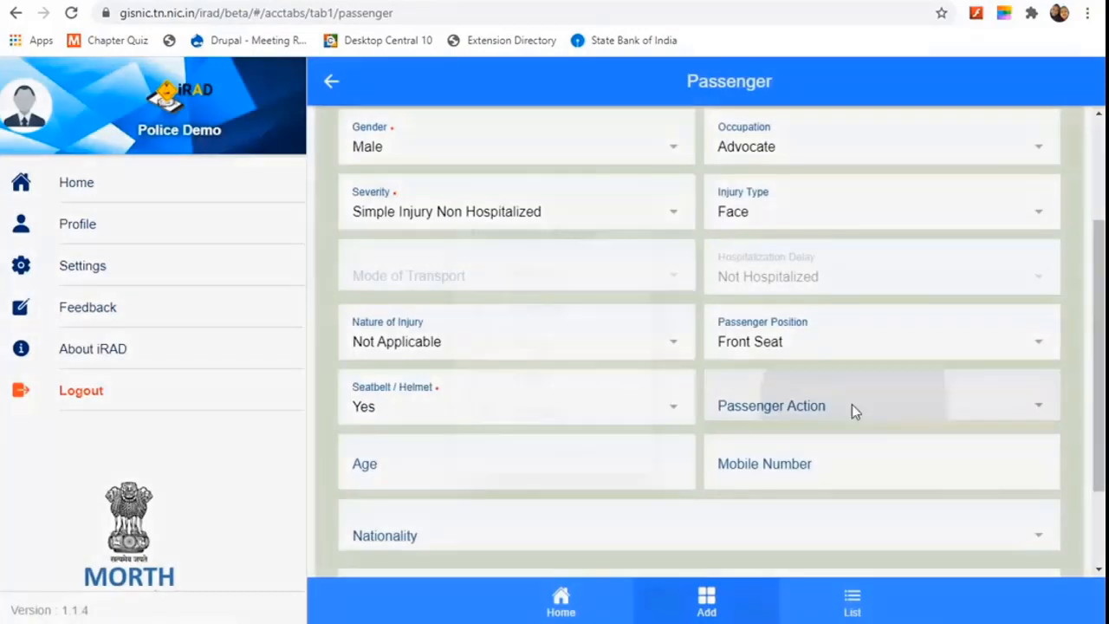
pyautogui.click(852, 403)
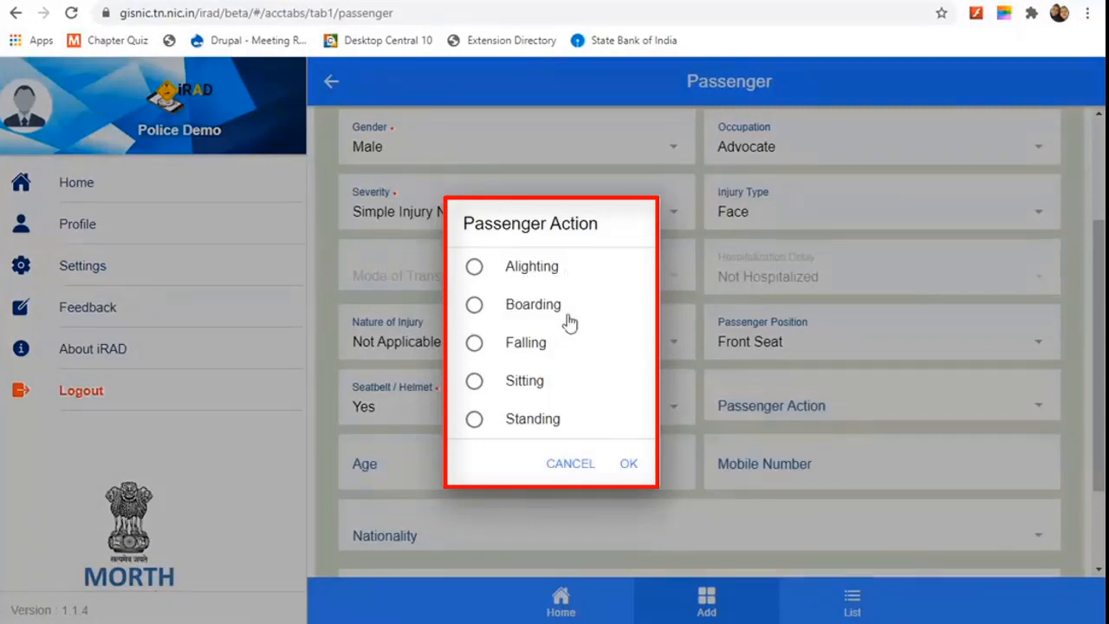
pyautogui.click(477, 388)
pyautogui.click(629, 465)
pyautogui.click(492, 463)
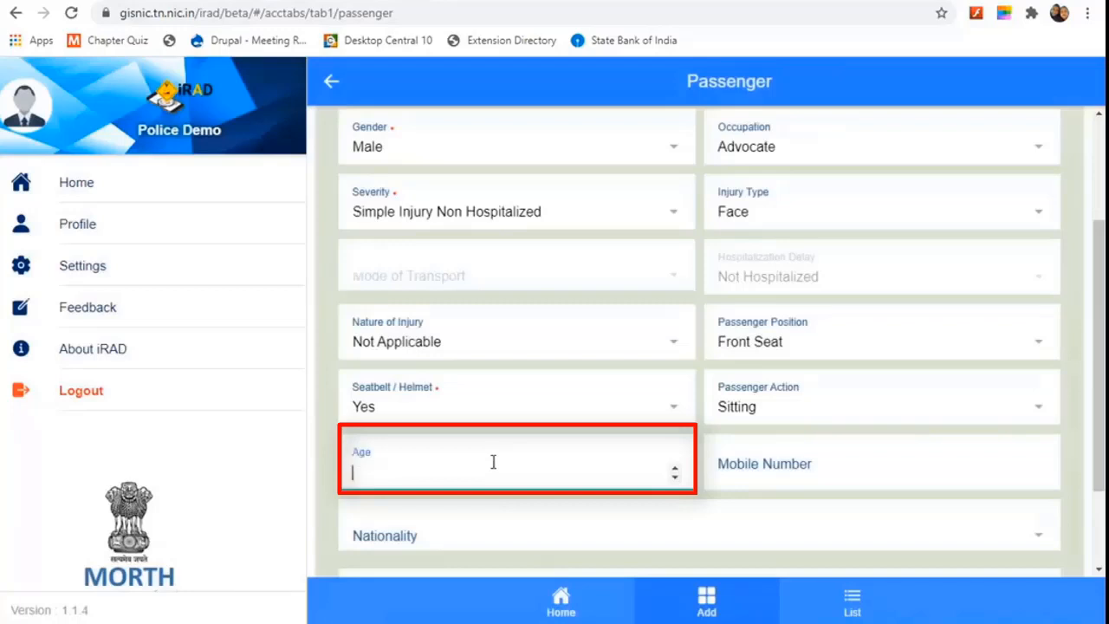
# Step: Enter the passenger's mobile number and age 28
pyautogui.click(756, 477)
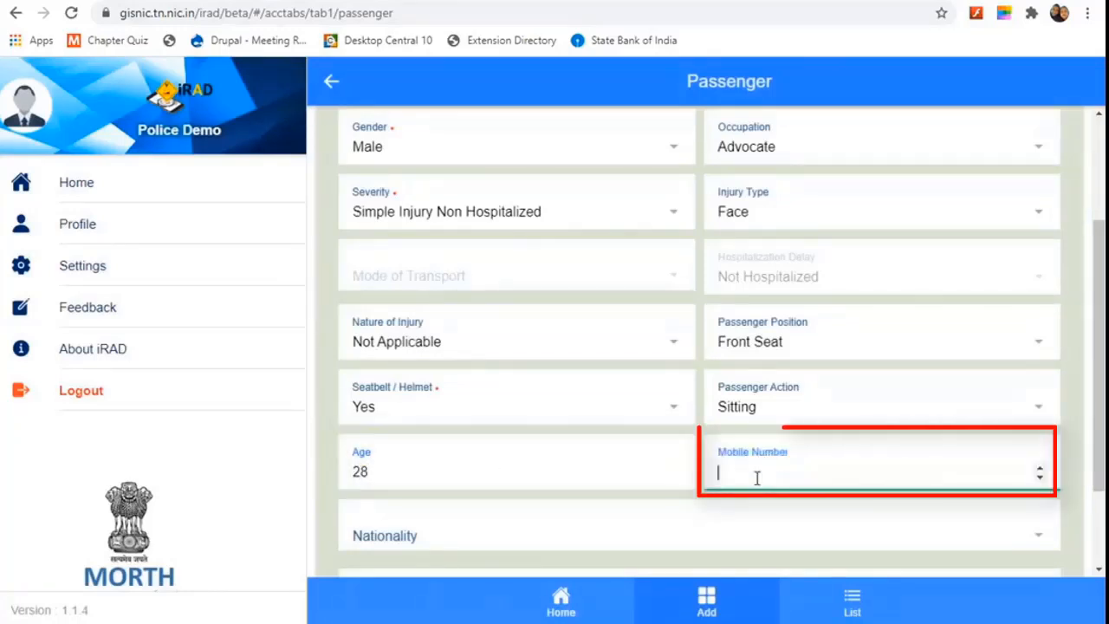
pyautogui.write('987')
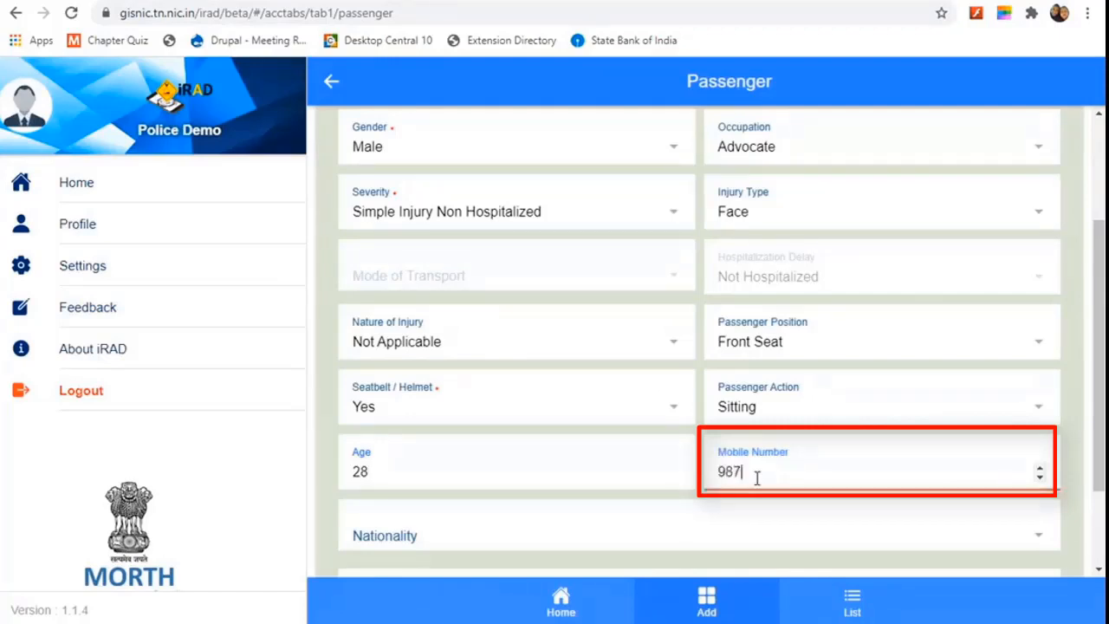
pyautogui.write('6543211')
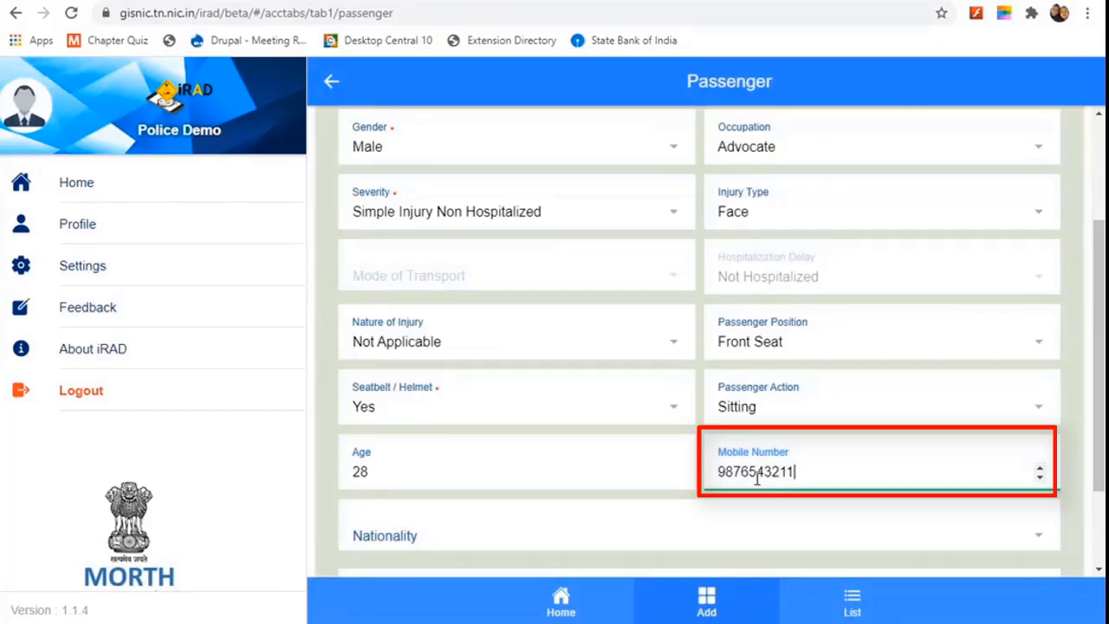
pyautogui.press('BackSpace')
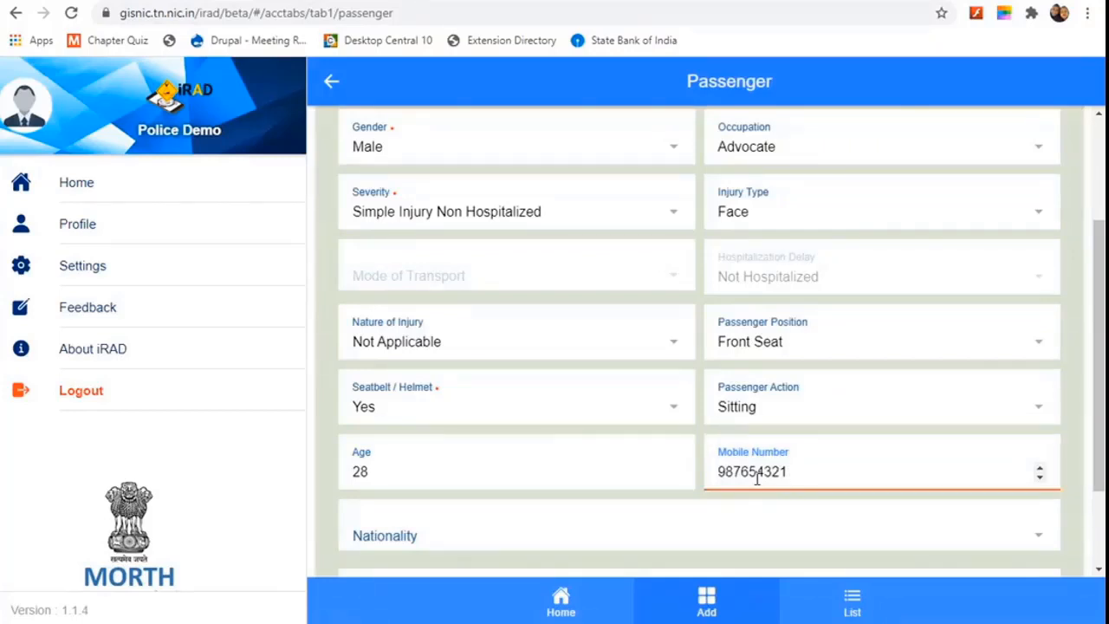
pyautogui.scroll(-2, 756, 479)
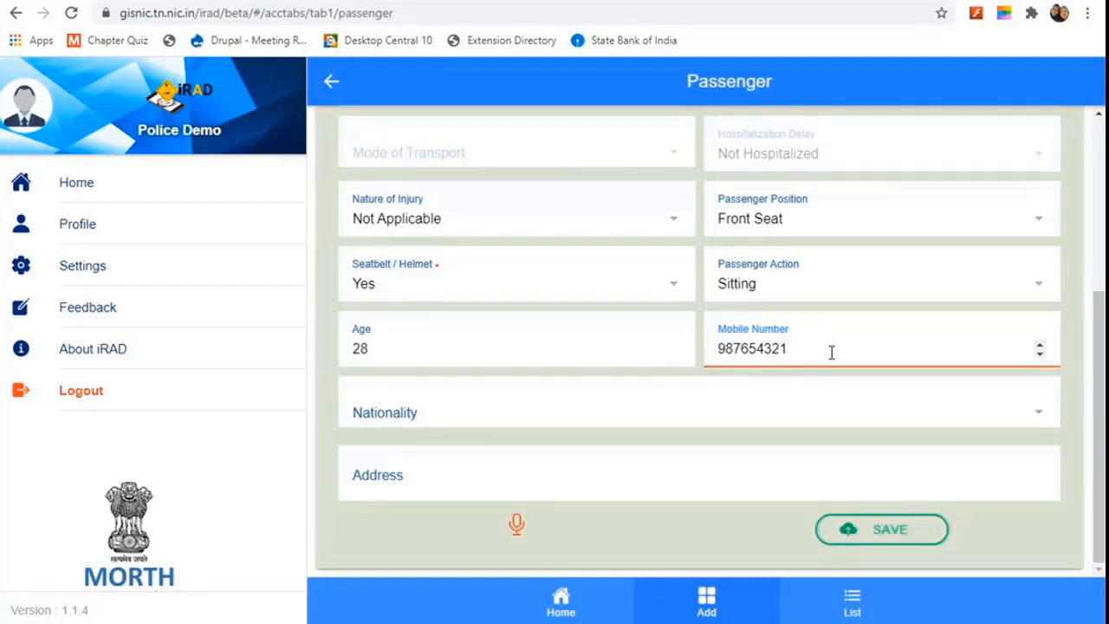
pyautogui.write('2')
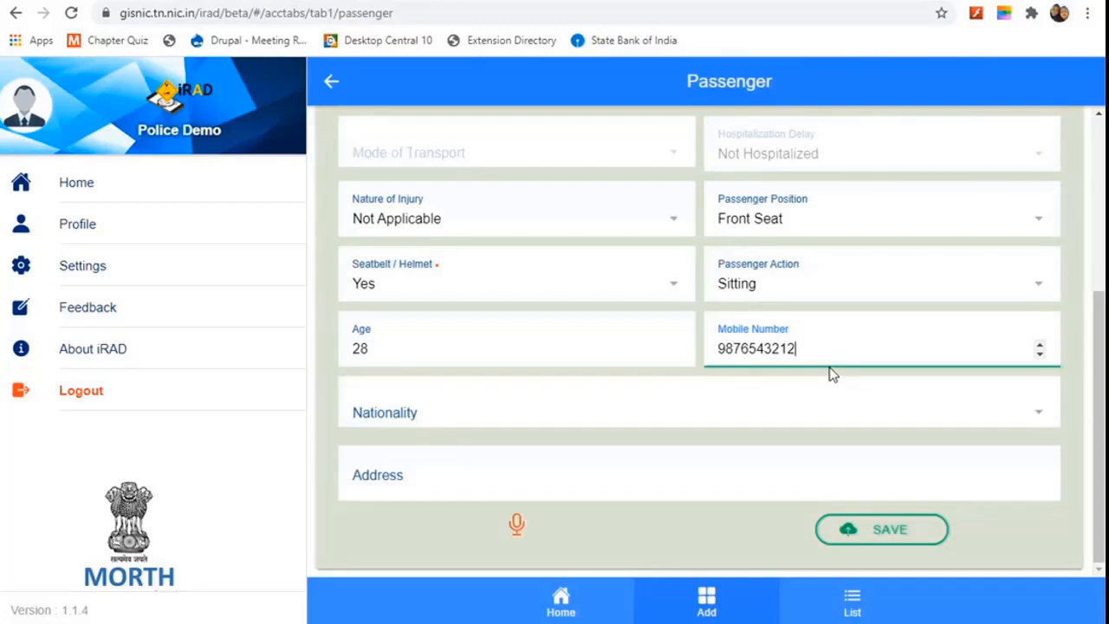
pyautogui.write('1')
pyautogui.press('BackSpace')
# Step: Set nationality to Indian, enter the passenger's address, and save the passenger details
pyautogui.click(447, 416)
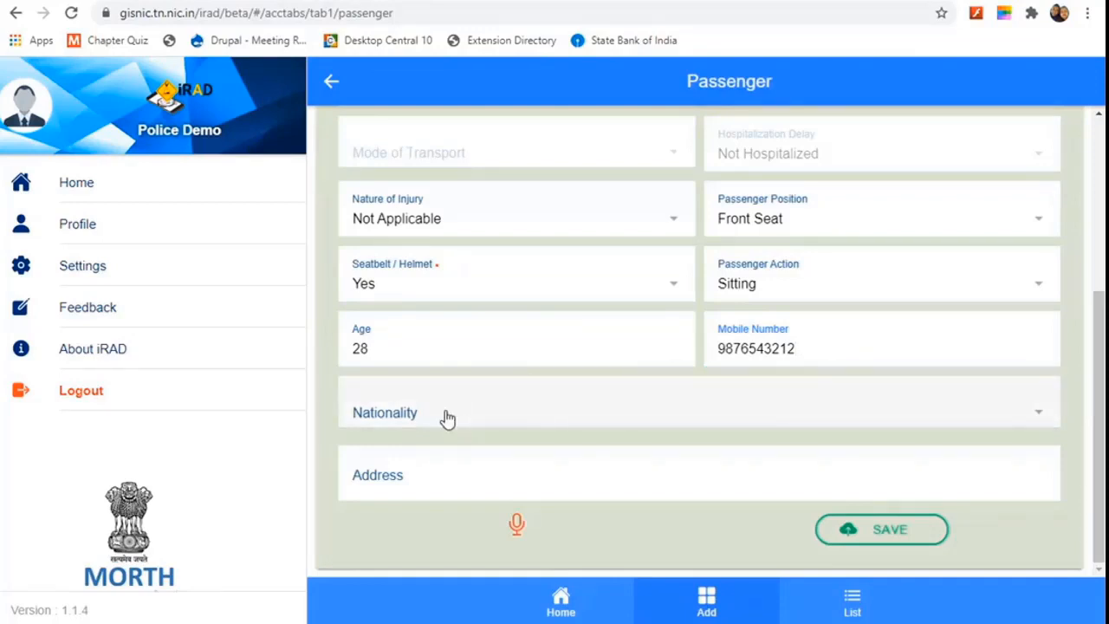
pyautogui.click(472, 324)
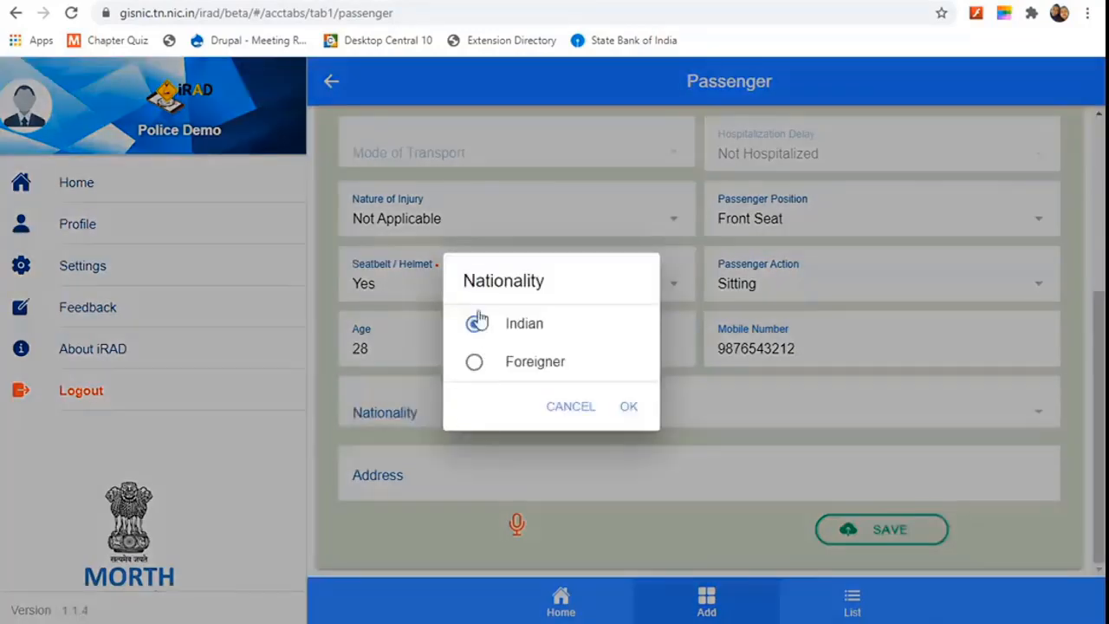
pyautogui.click(628, 412)
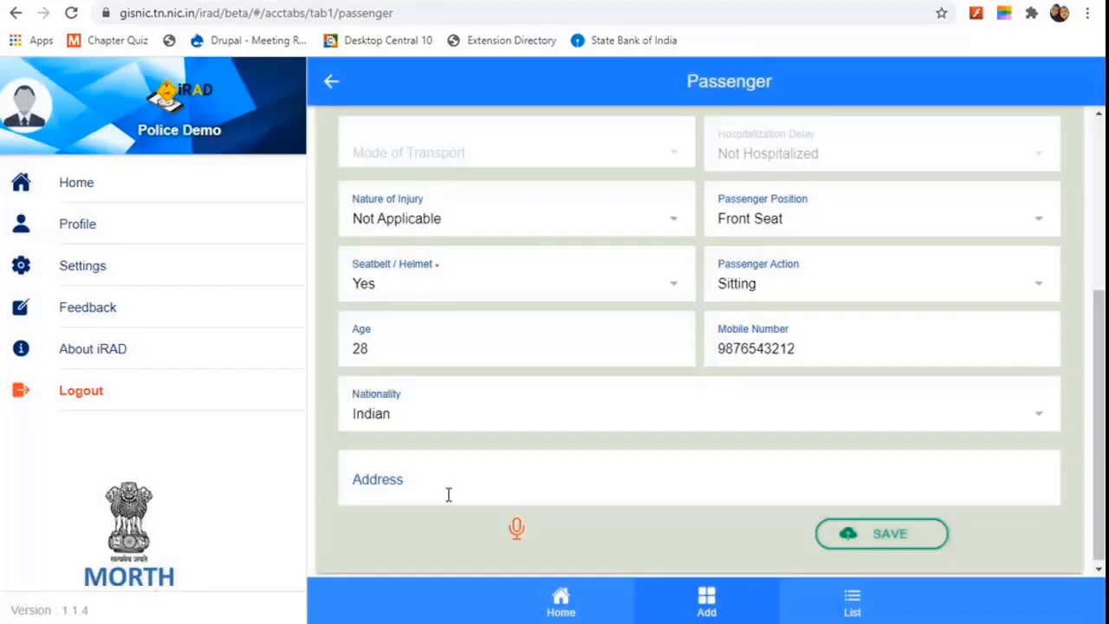
pyautogui.click(445, 492)
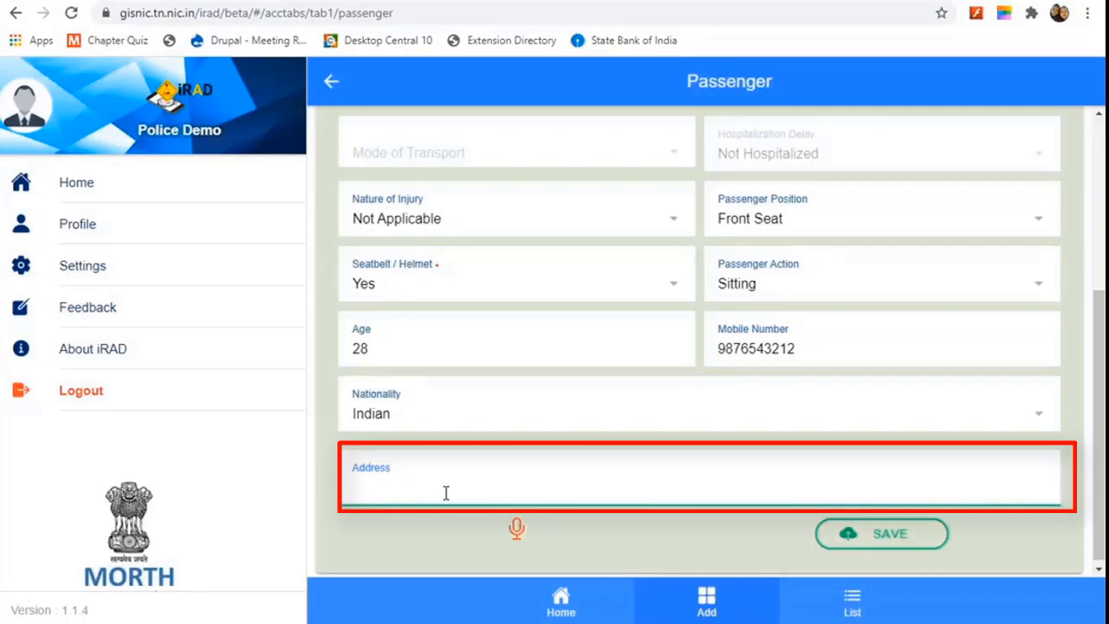
pyautogui.write('M')
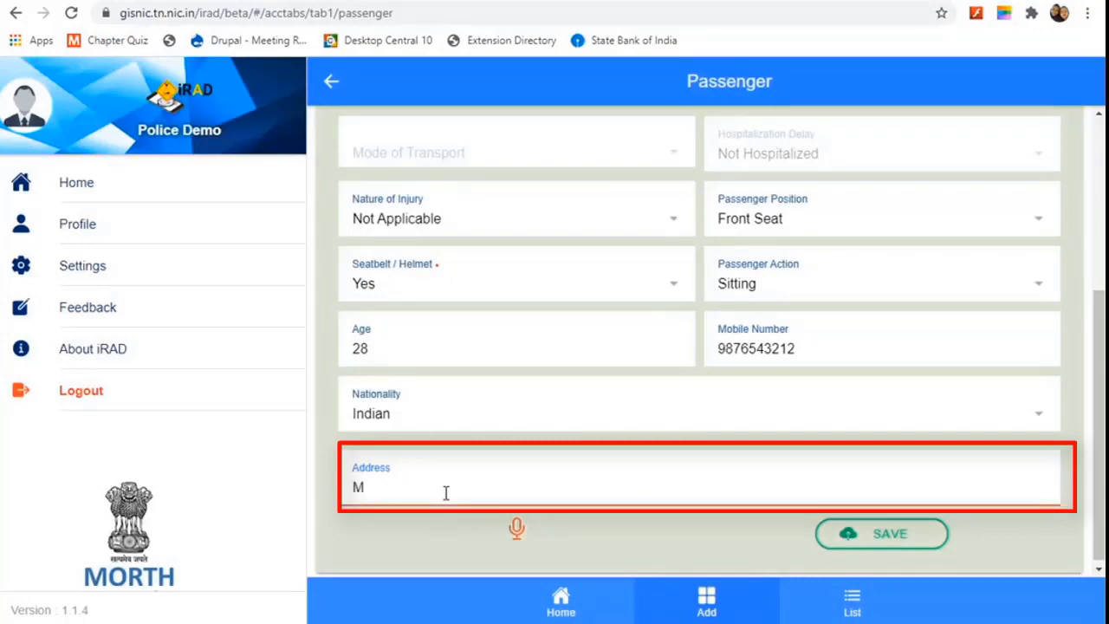
pyautogui.press('BackSpace')
pyautogui.write('Jabalpur')
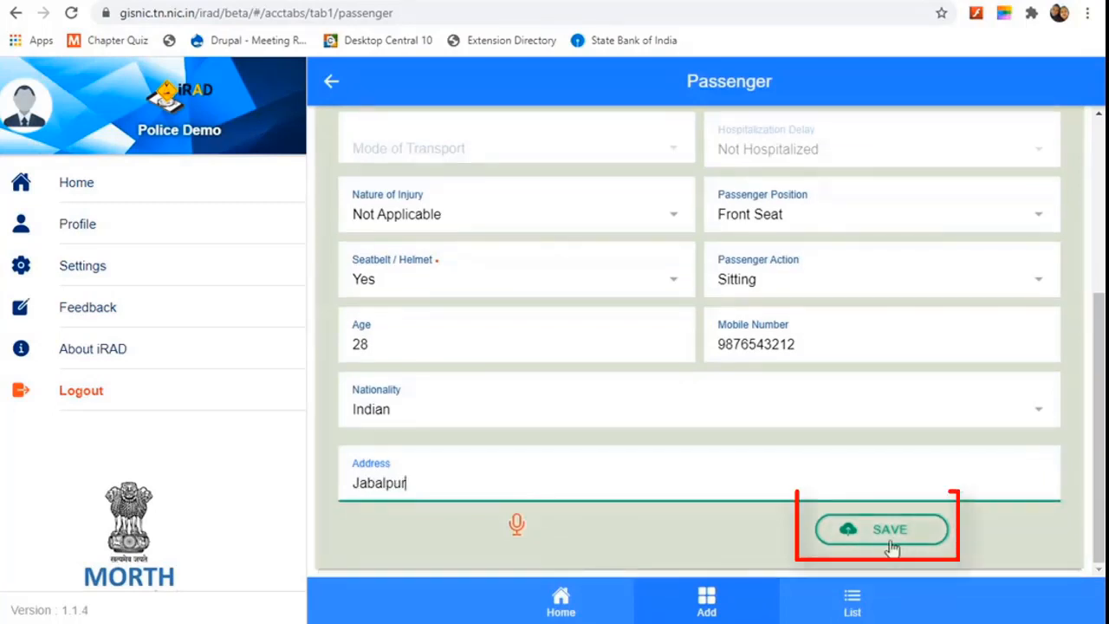
pyautogui.click(876, 537)
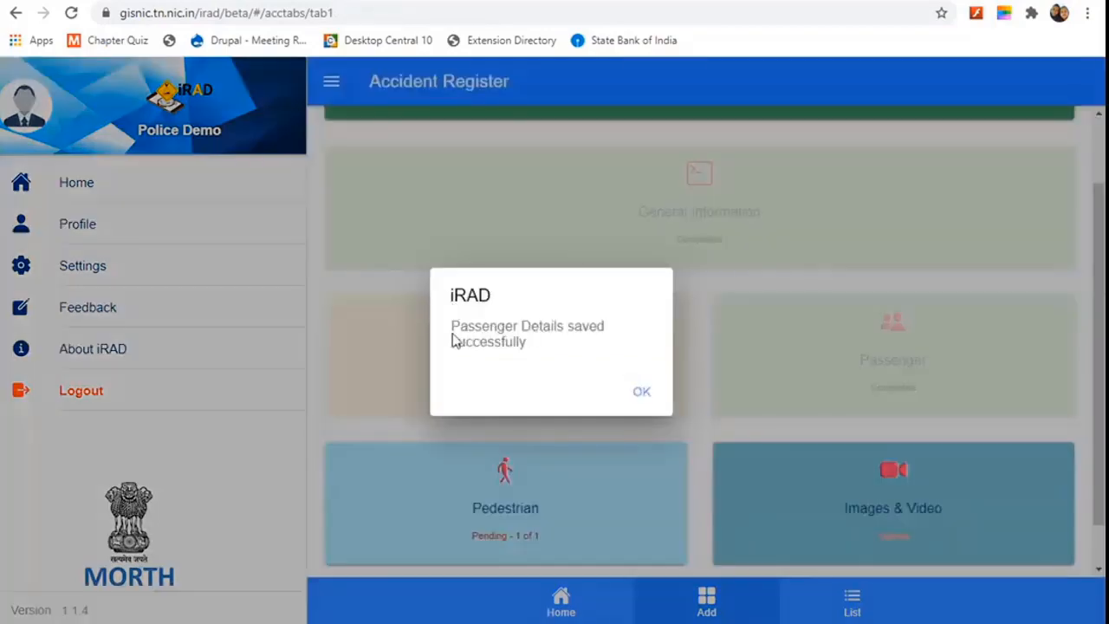
# Step: Dismiss the saved-successfully message and open the Pedestrian section
pyautogui.click(641, 395)
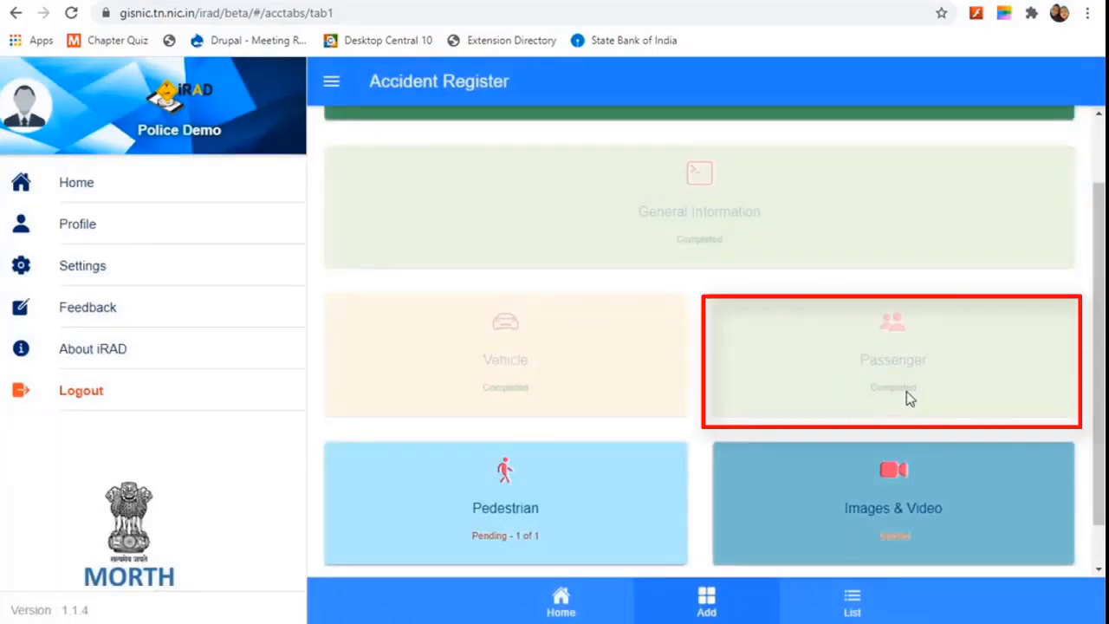
pyautogui.scroll(-1, 906, 391)
pyautogui.click(544, 462)
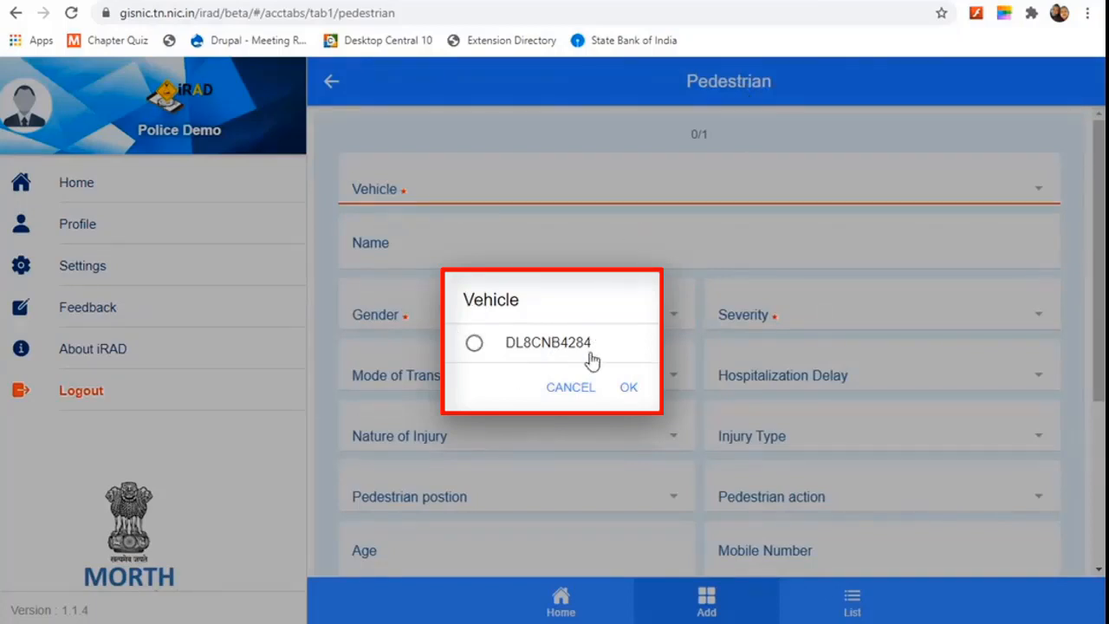
pyautogui.click(473, 346)
pyautogui.click(634, 387)
pyautogui.click(447, 265)
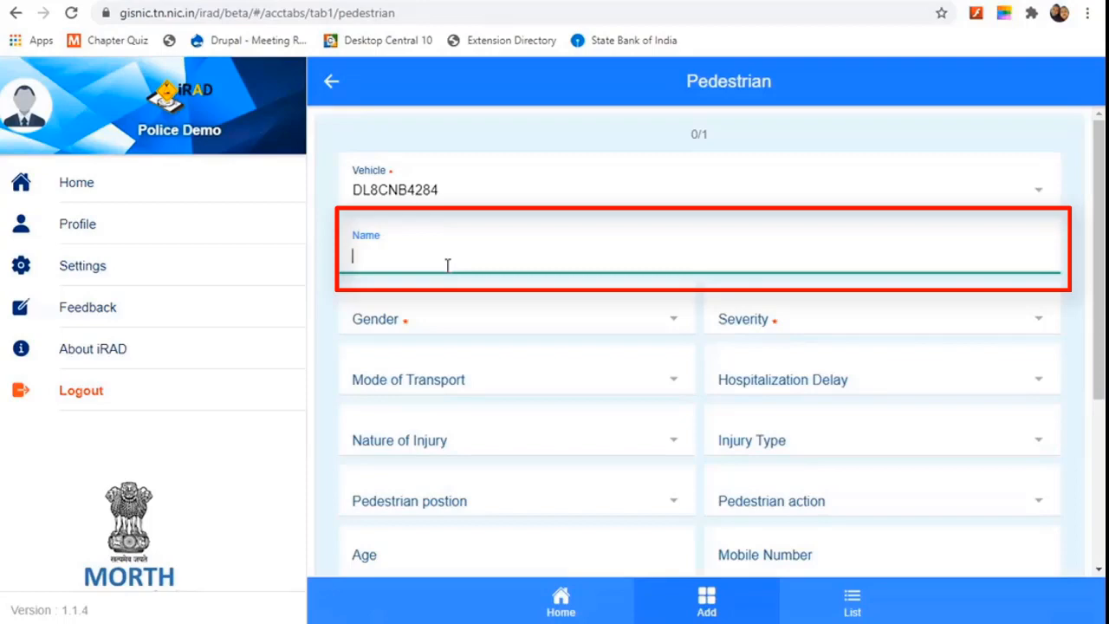
pyautogui.write('ABCD')
# Step: Set the pedestrian's gender to Male and severity to Simple Injury Non Hospitalized
pyautogui.click(457, 322)
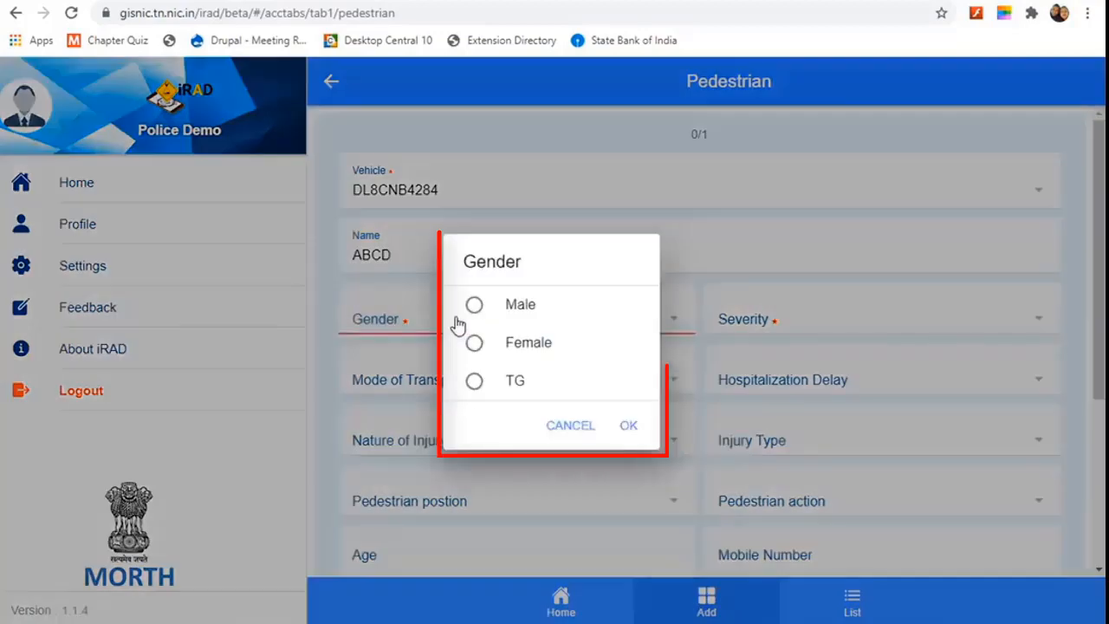
pyautogui.click(474, 306)
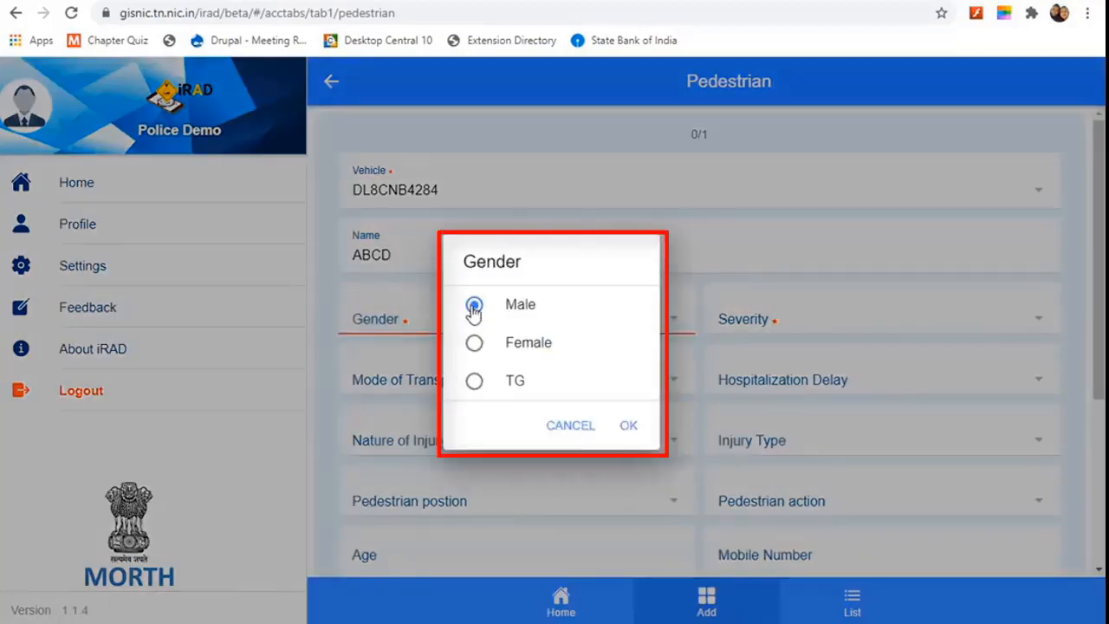
pyautogui.click(630, 427)
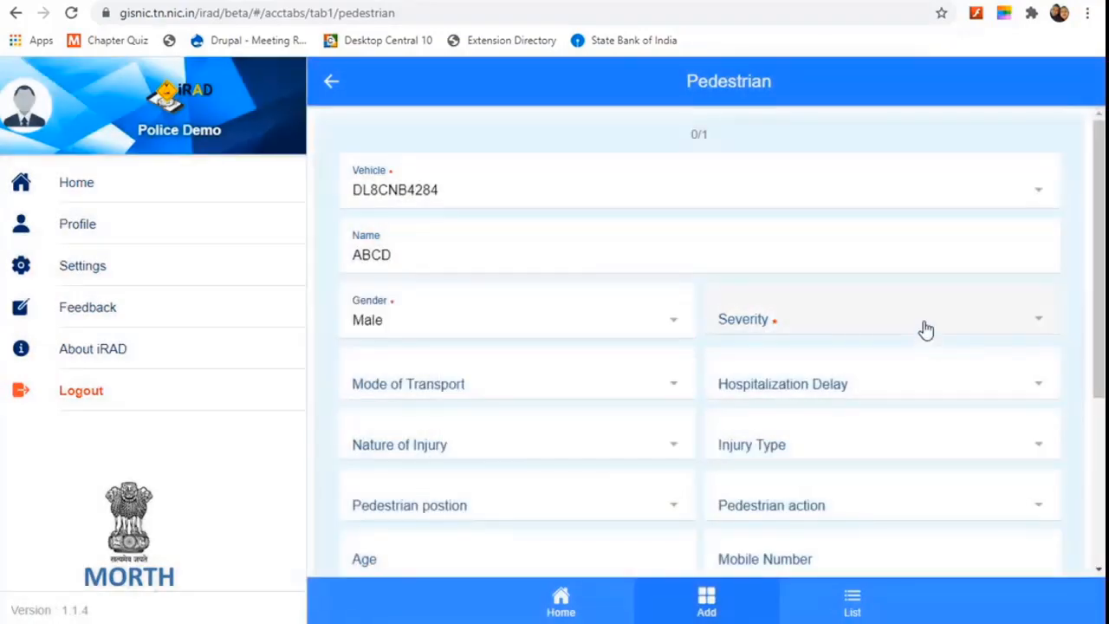
pyautogui.click(924, 326)
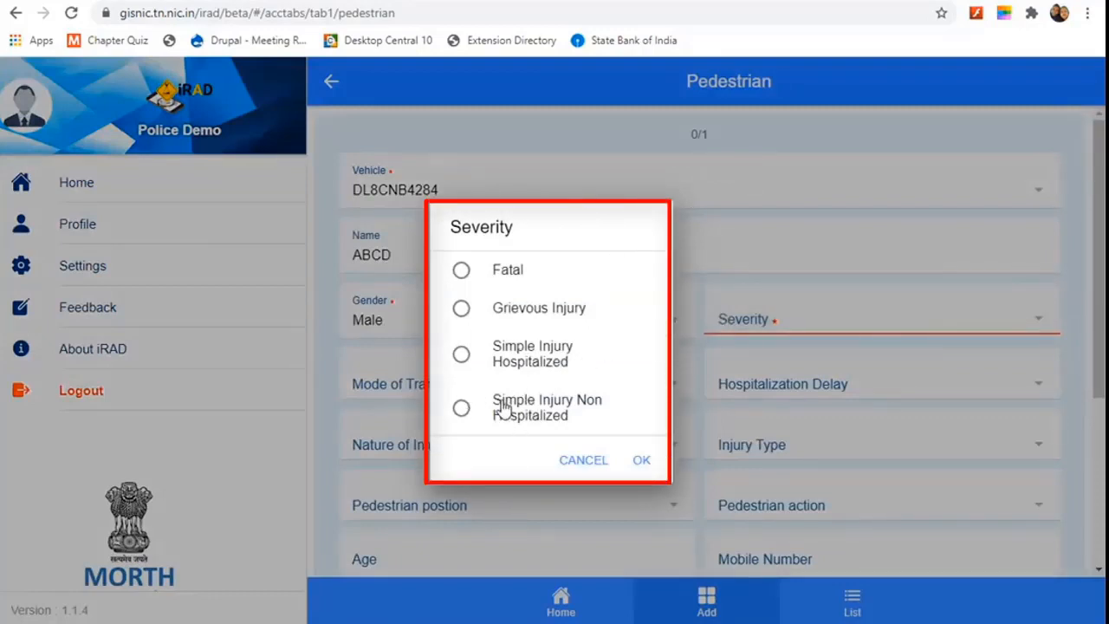
pyautogui.click(461, 410)
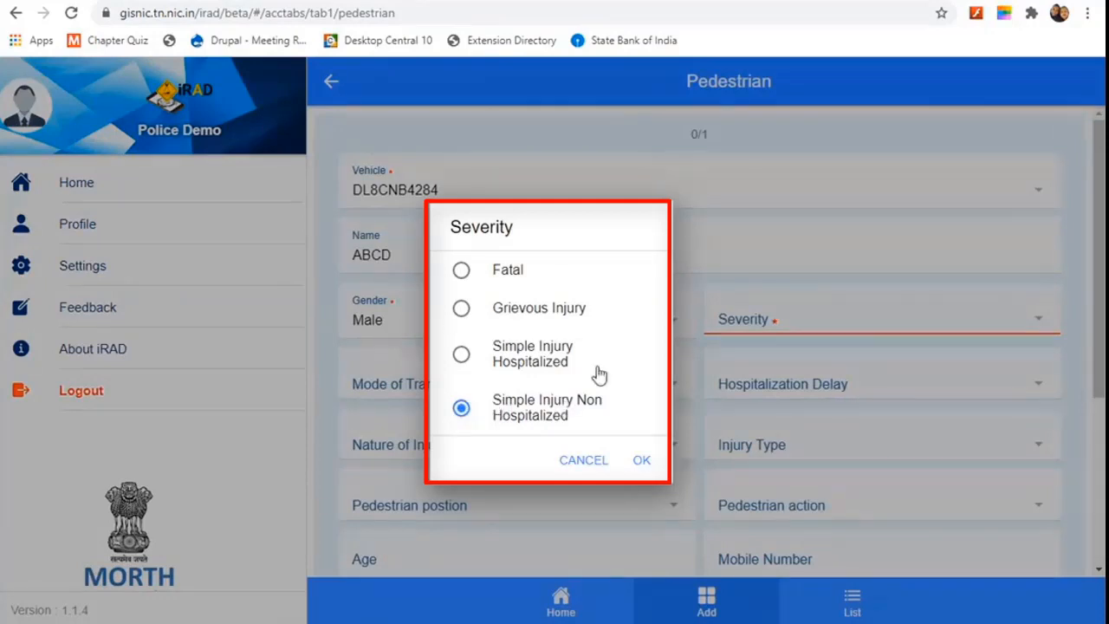
pyautogui.click(640, 462)
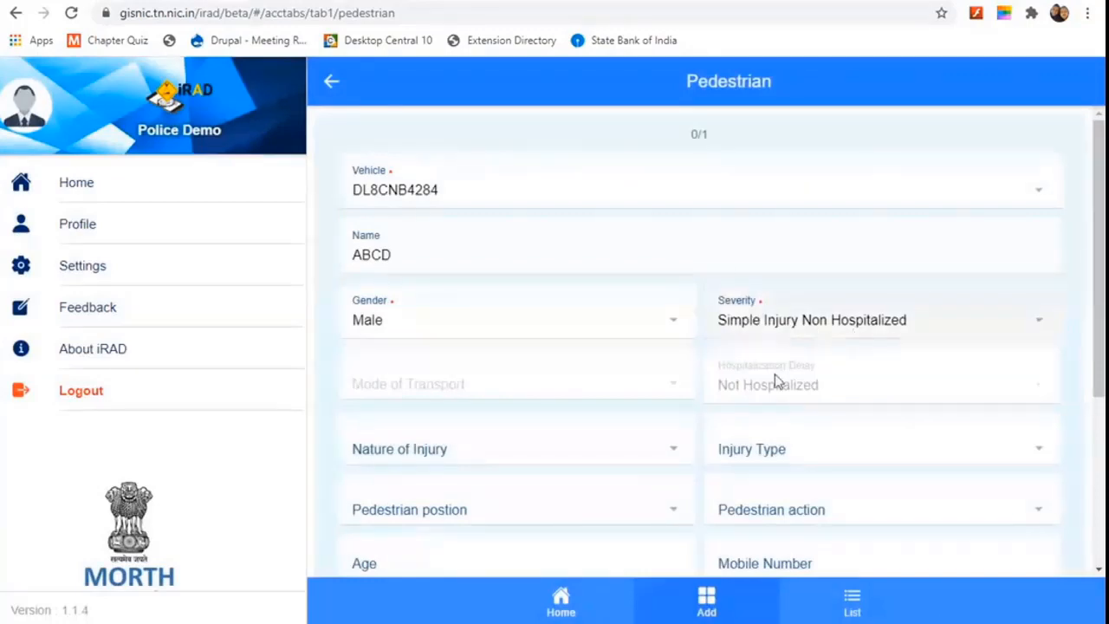
# Step: Set nature of injury to Not Applicable, correcting an accidental Servere Coma choice
pyautogui.scroll(-2, 651, 408)
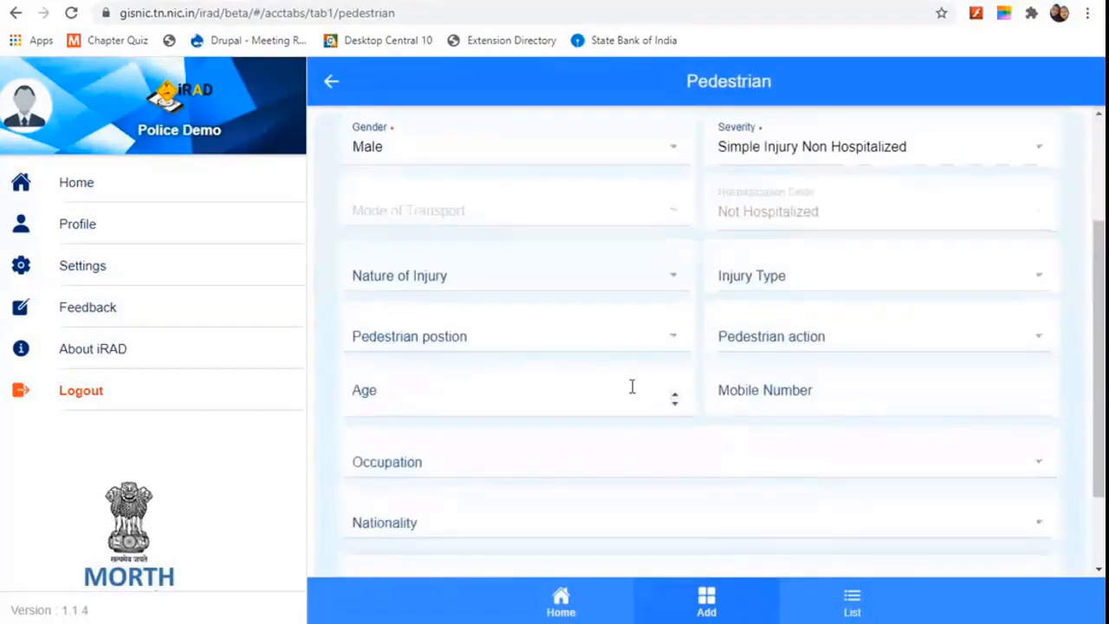
pyautogui.click(456, 279)
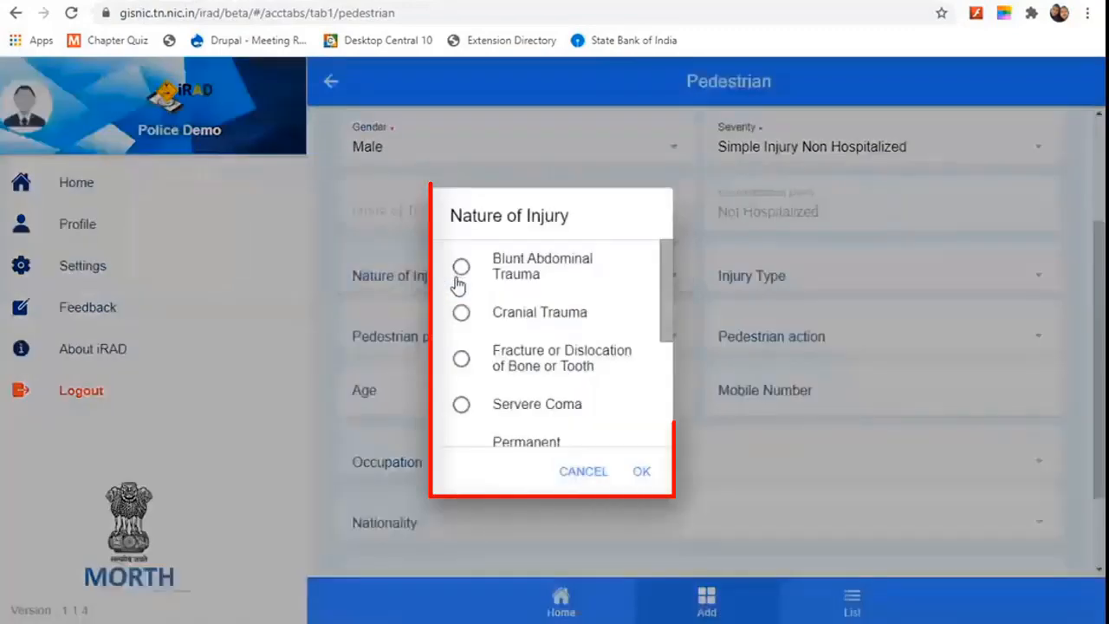
pyautogui.click(463, 413)
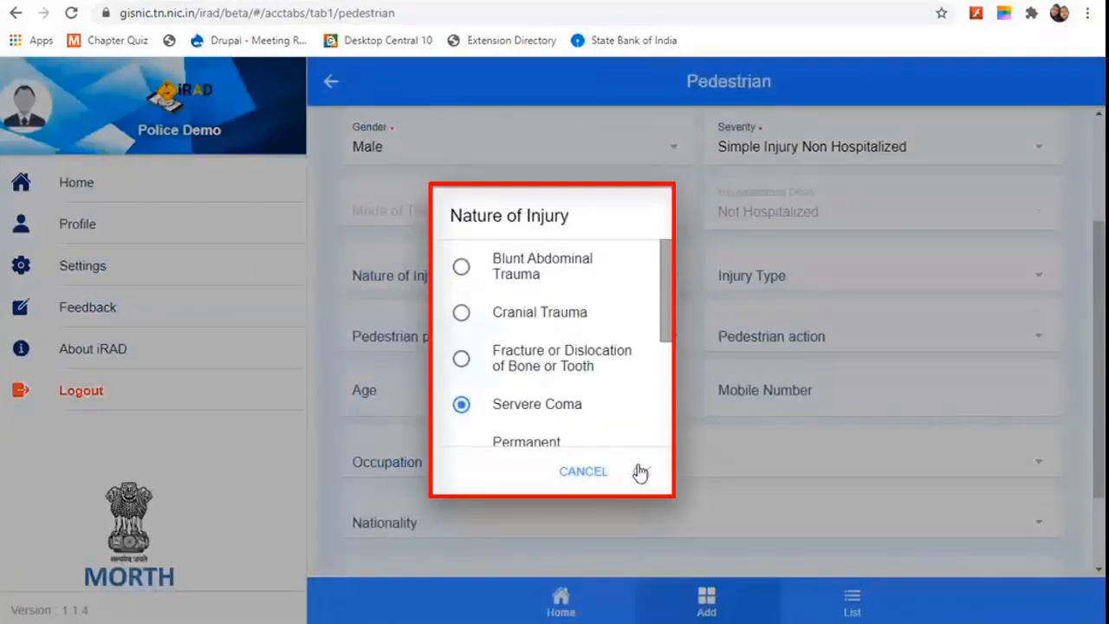
pyautogui.click(639, 472)
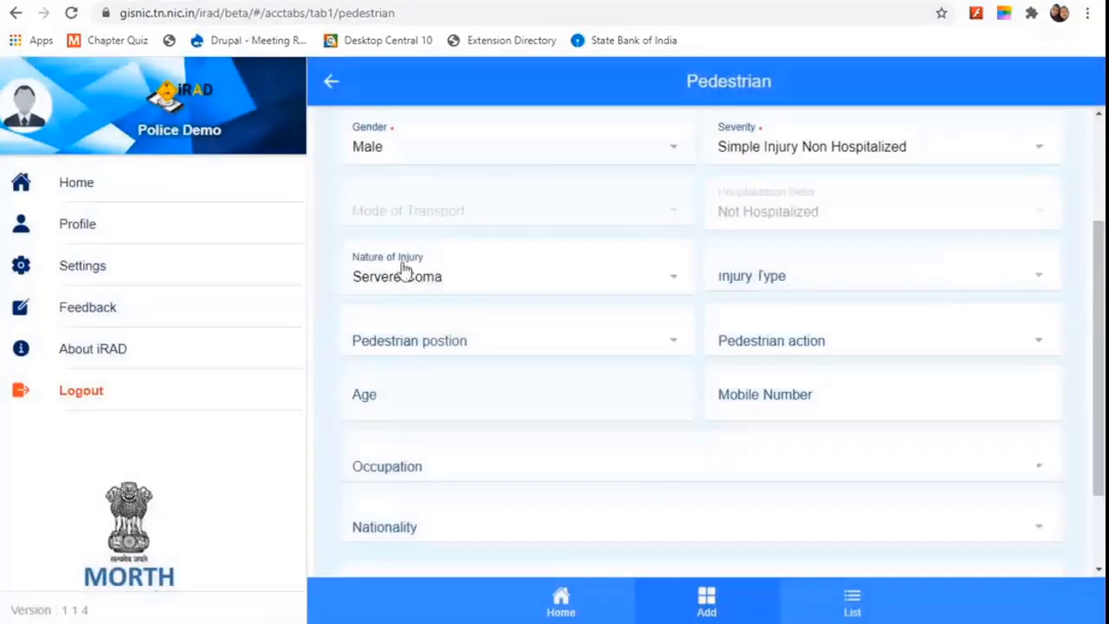
pyautogui.click(615, 290)
pyautogui.scroll(-5, 559, 371)
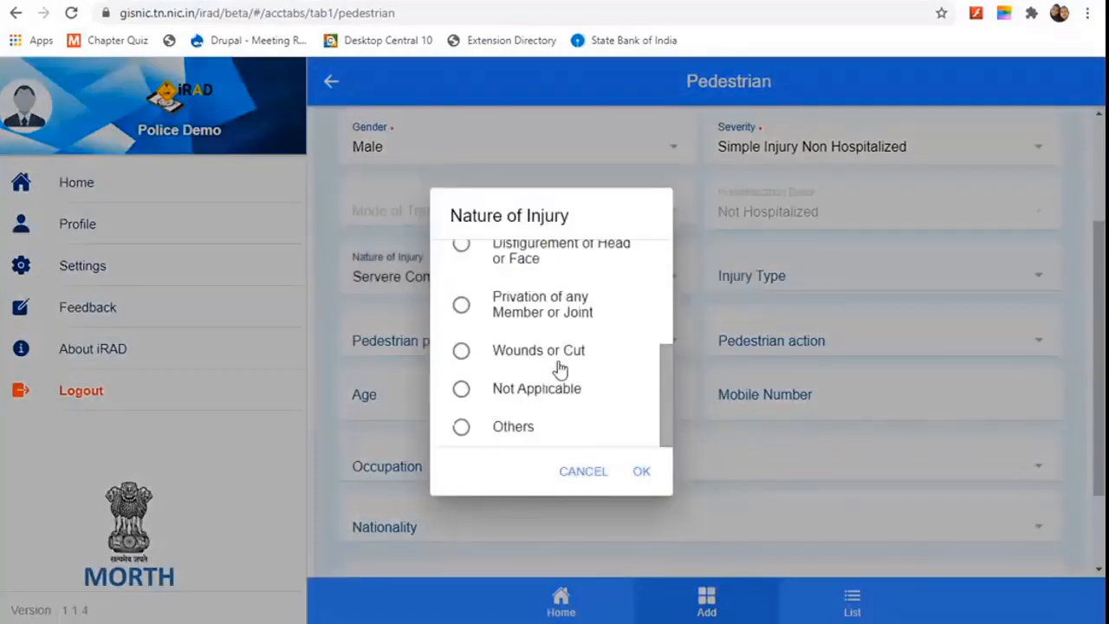
pyautogui.click(461, 391)
pyautogui.click(644, 470)
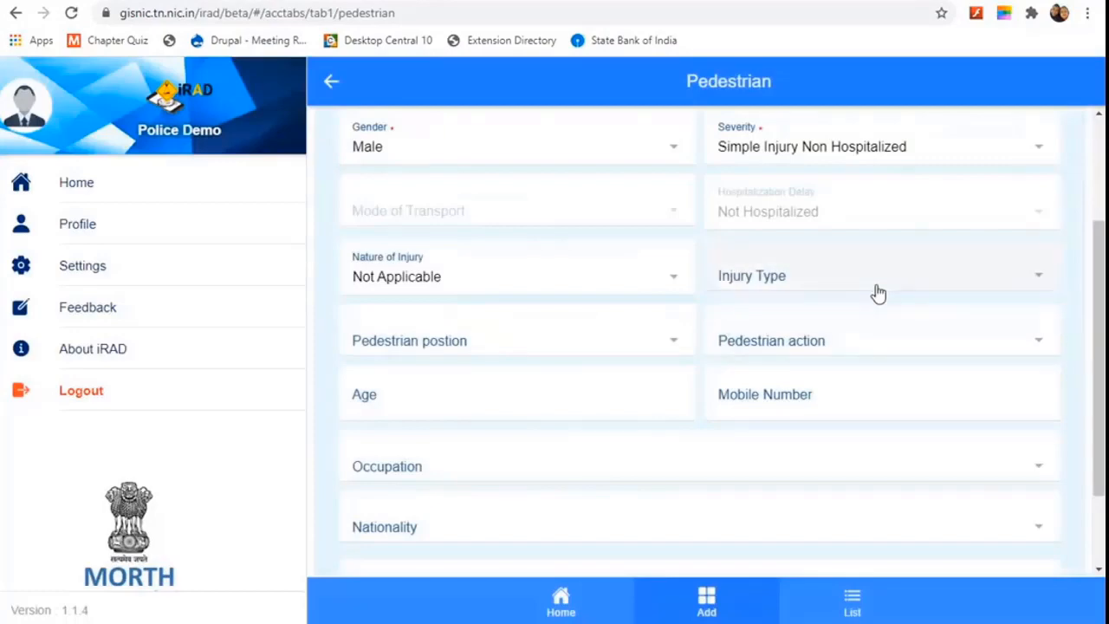
pyautogui.click(876, 288)
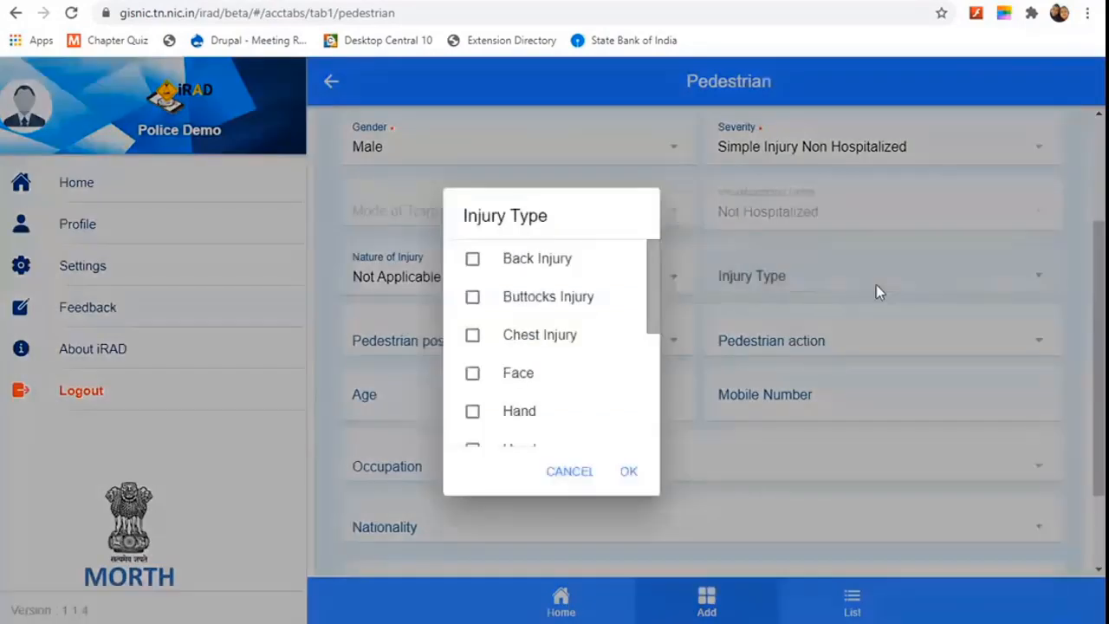
# Step: Set the pedestrian's injury type to Hand and position to At the Centre of Road
pyautogui.click(472, 411)
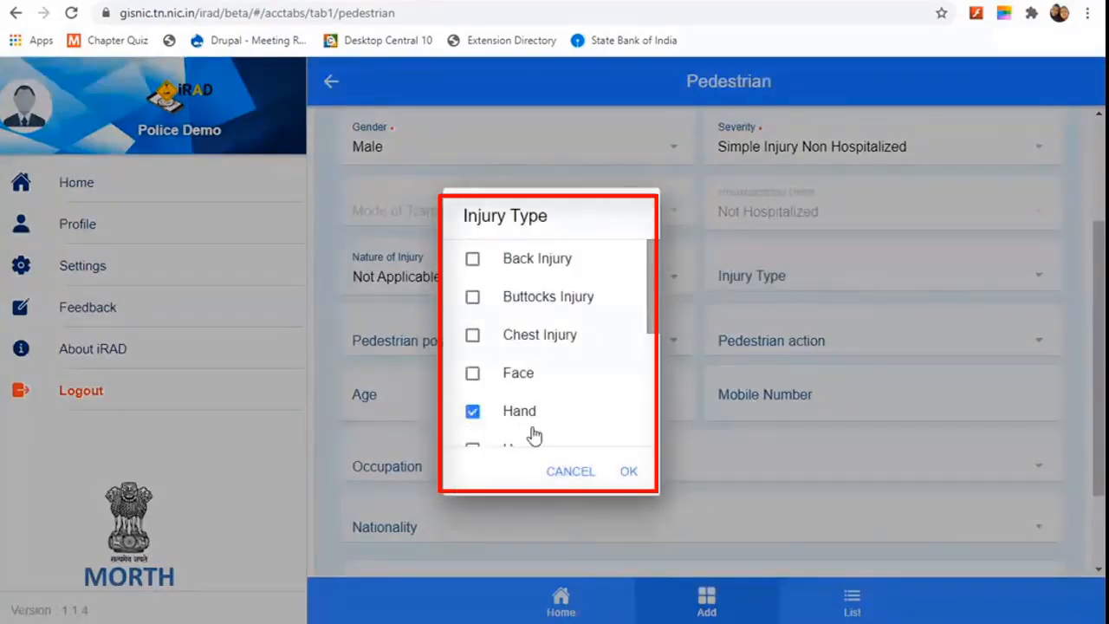
pyautogui.click(634, 475)
pyautogui.click(519, 338)
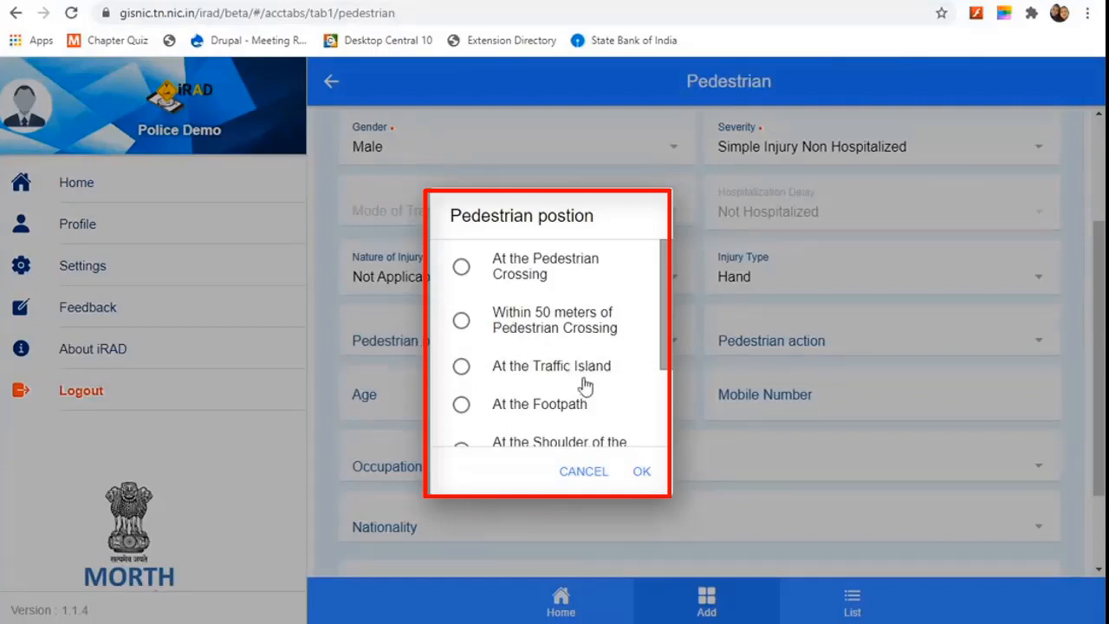
pyautogui.scroll(-2, 500, 403)
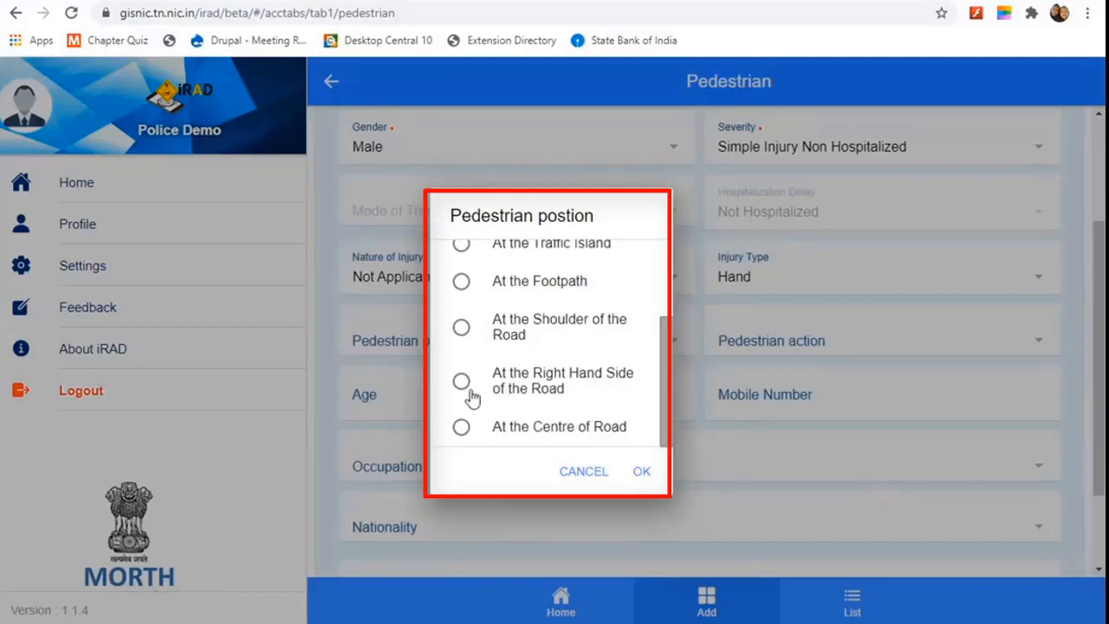
pyautogui.click(461, 426)
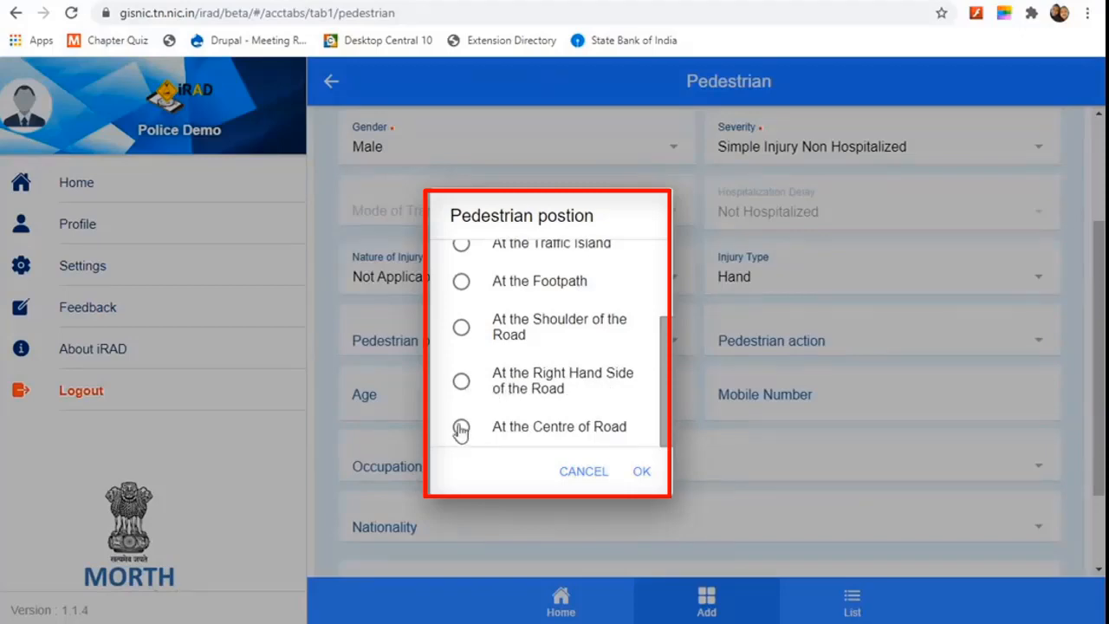
pyautogui.click(645, 470)
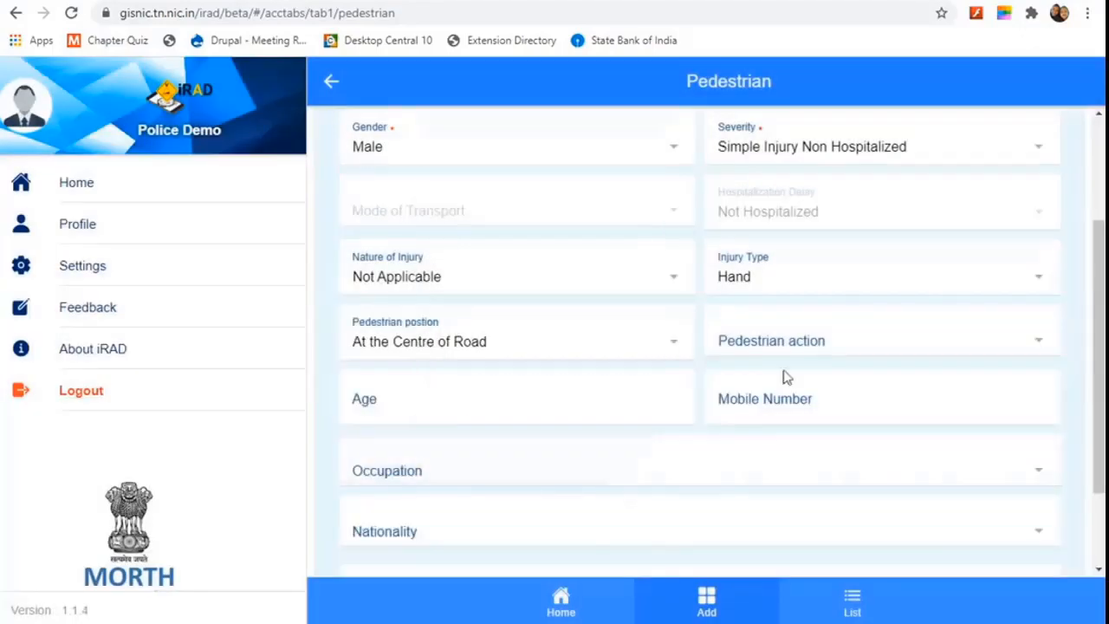
# Step: Set the pedestrian action to Crossing road
pyautogui.click(923, 350)
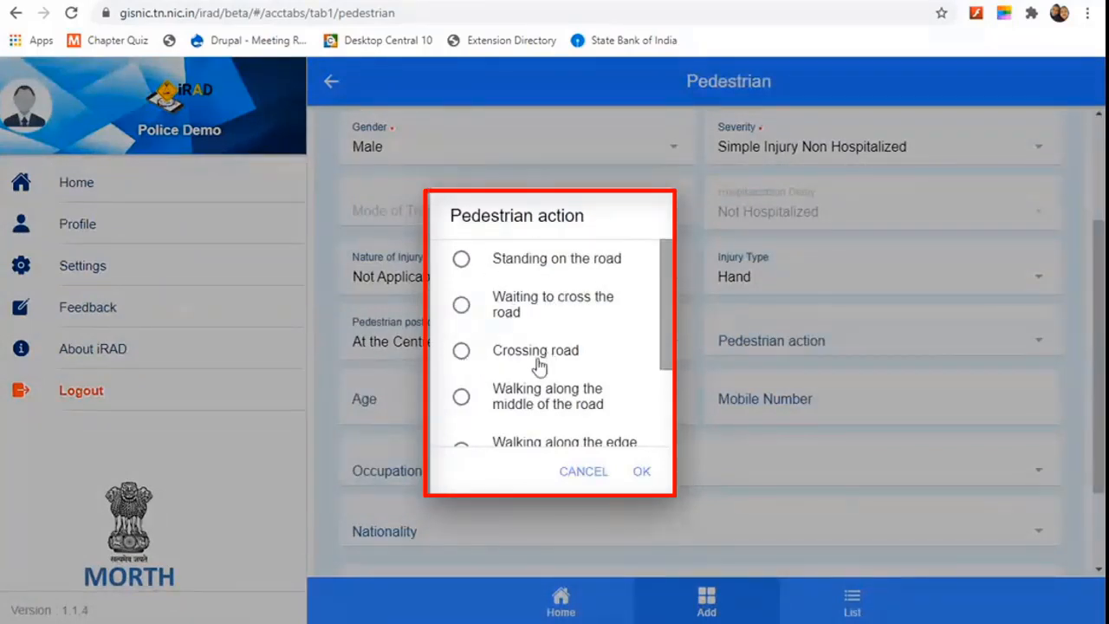
pyautogui.click(465, 401)
pyautogui.click(511, 355)
pyautogui.scroll(-2, 516, 353)
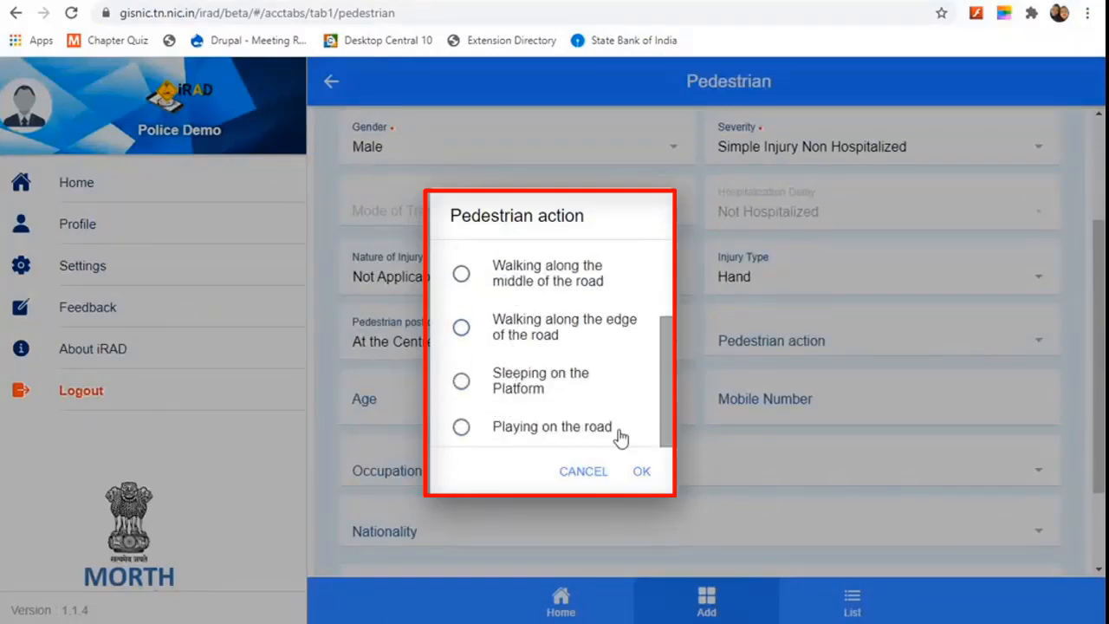
pyautogui.click(646, 472)
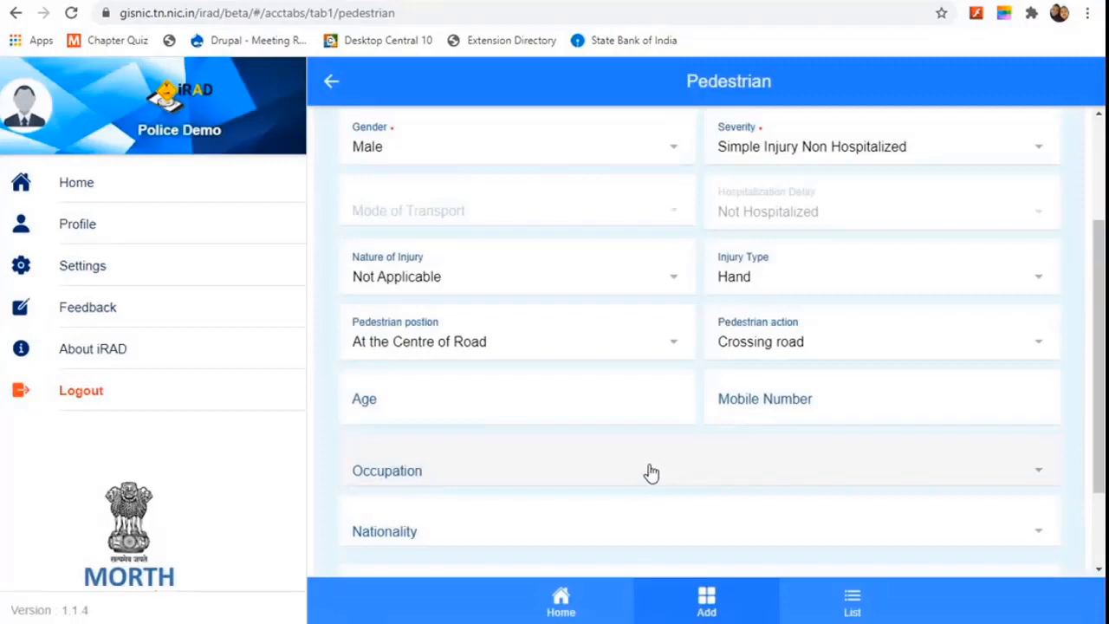
# Step: Enter the pedestrian's age as 50 and their mobile number
pyautogui.click(470, 413)
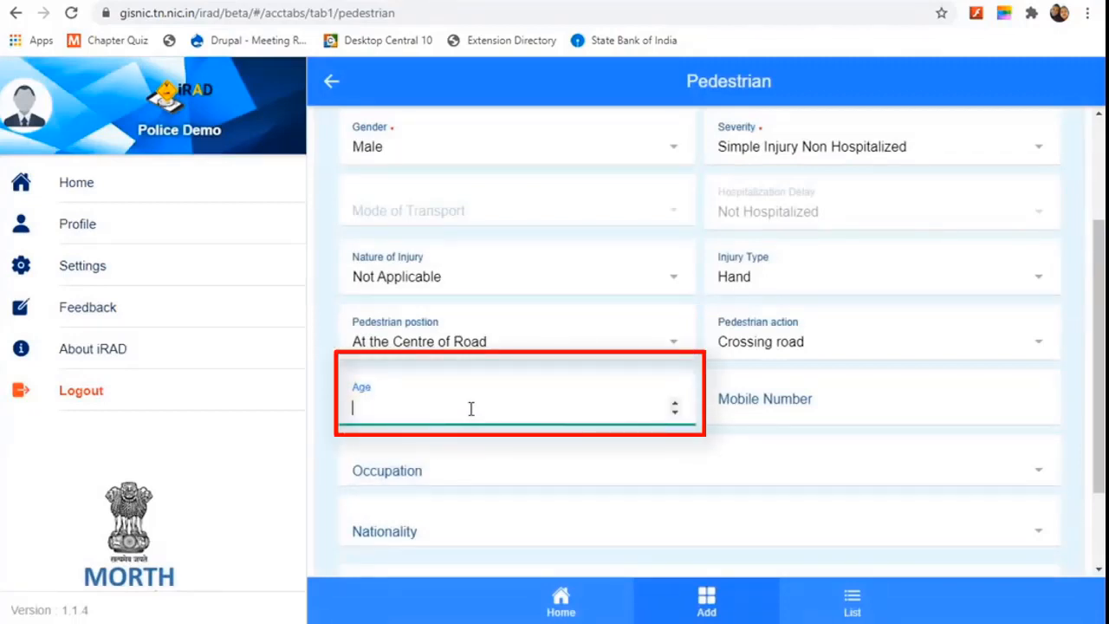
pyautogui.write('50')
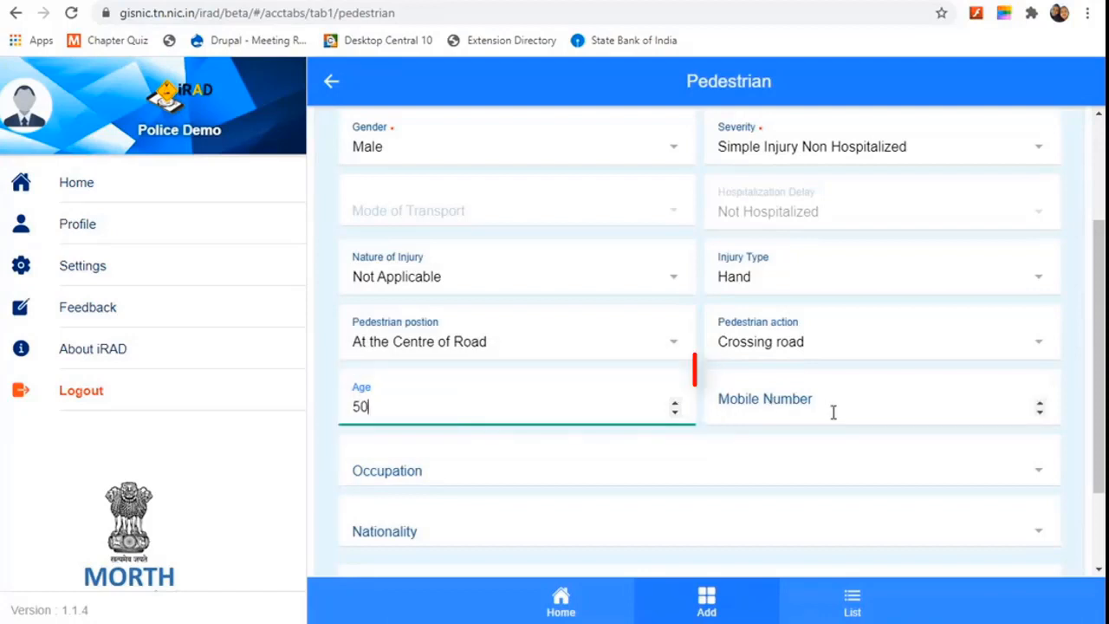
pyautogui.click(833, 412)
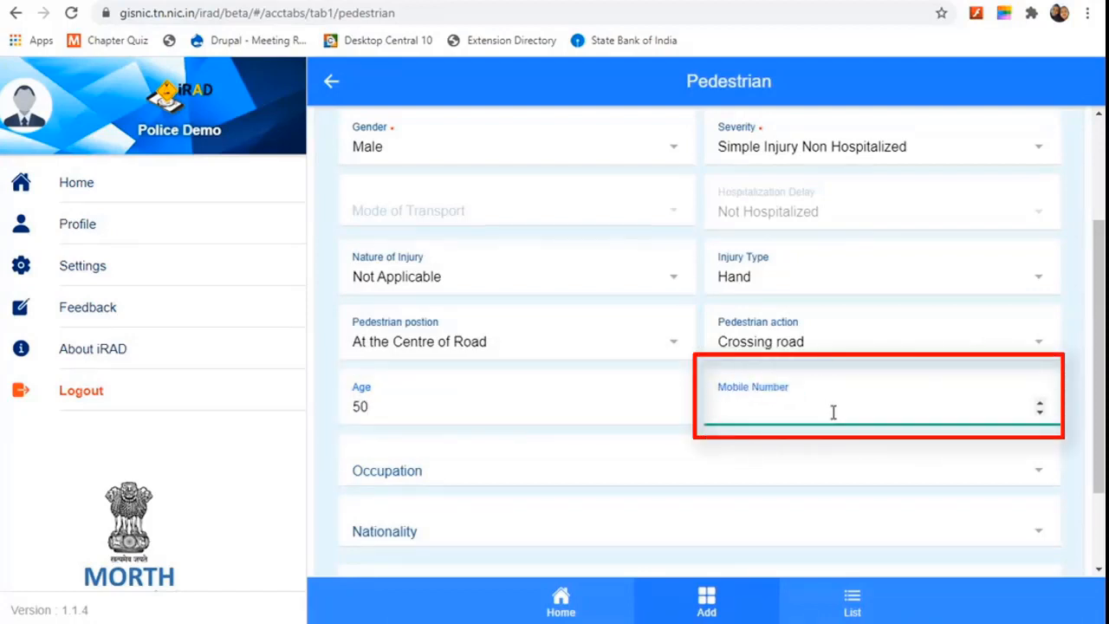
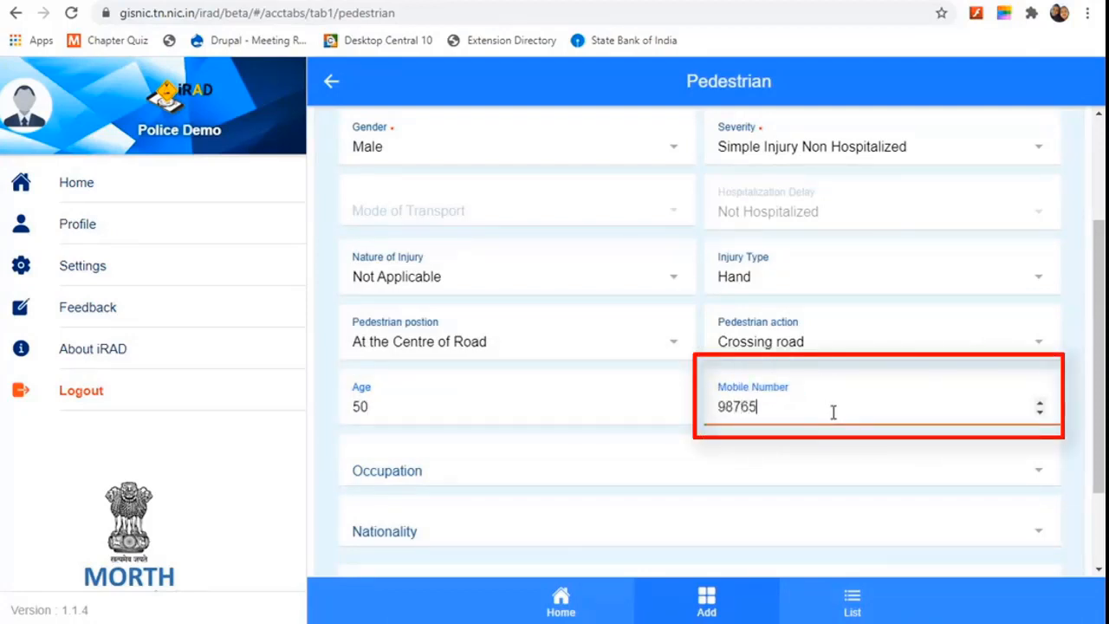
# Step: Set the pedestrian's occupation to Doctor and nationality to Indian
pyautogui.scroll(-1, 609, 438)
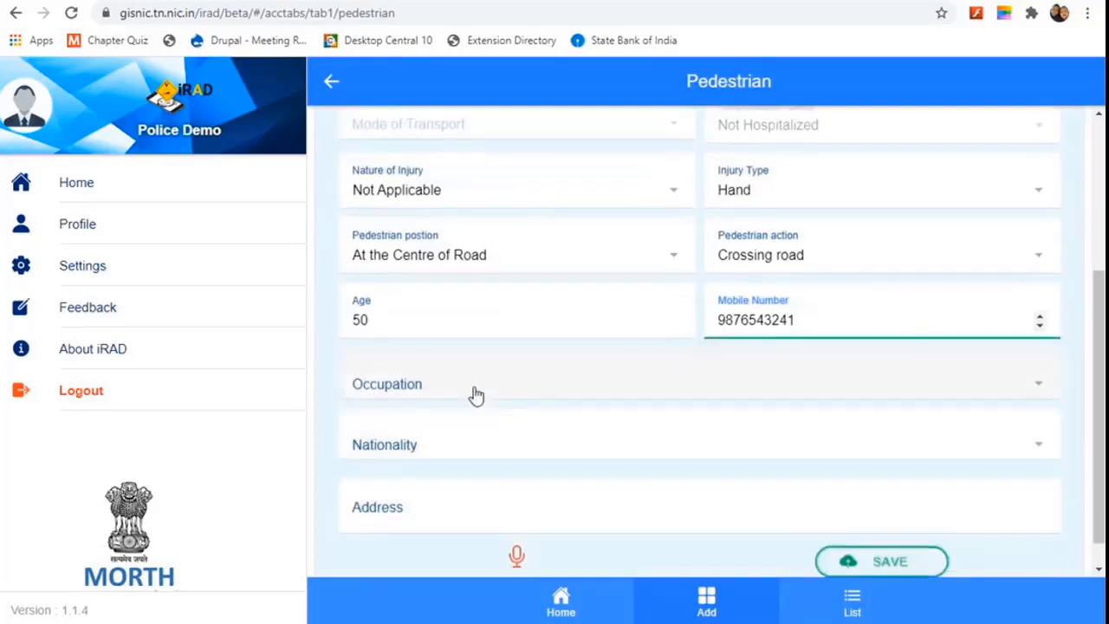
pyautogui.click(478, 381)
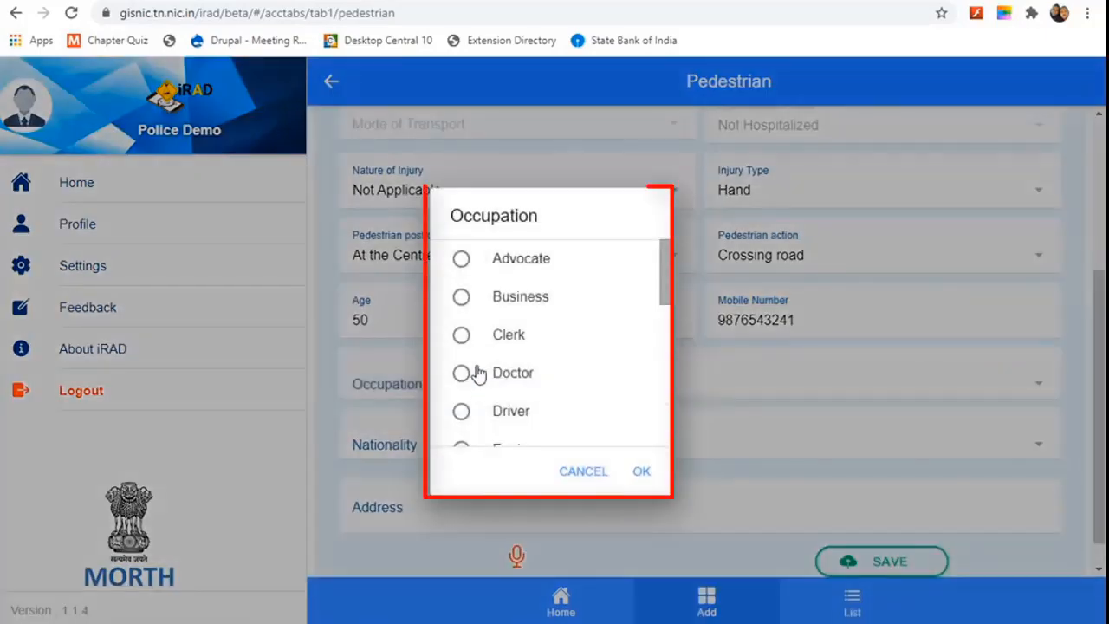
pyautogui.click(466, 378)
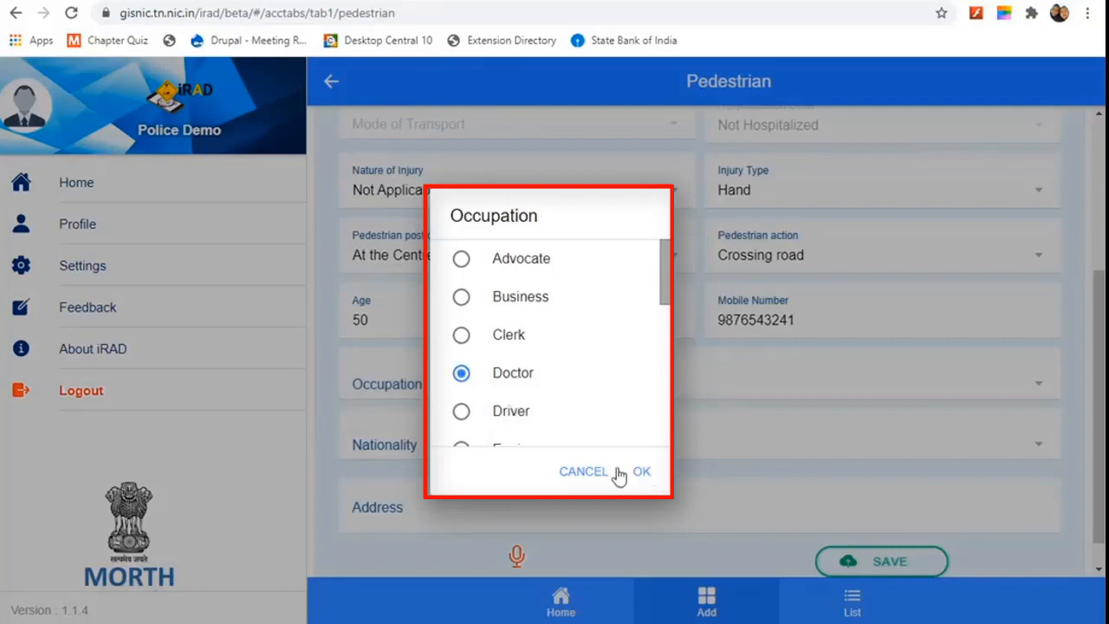
pyautogui.click(646, 474)
pyautogui.scroll(-1, 563, 428)
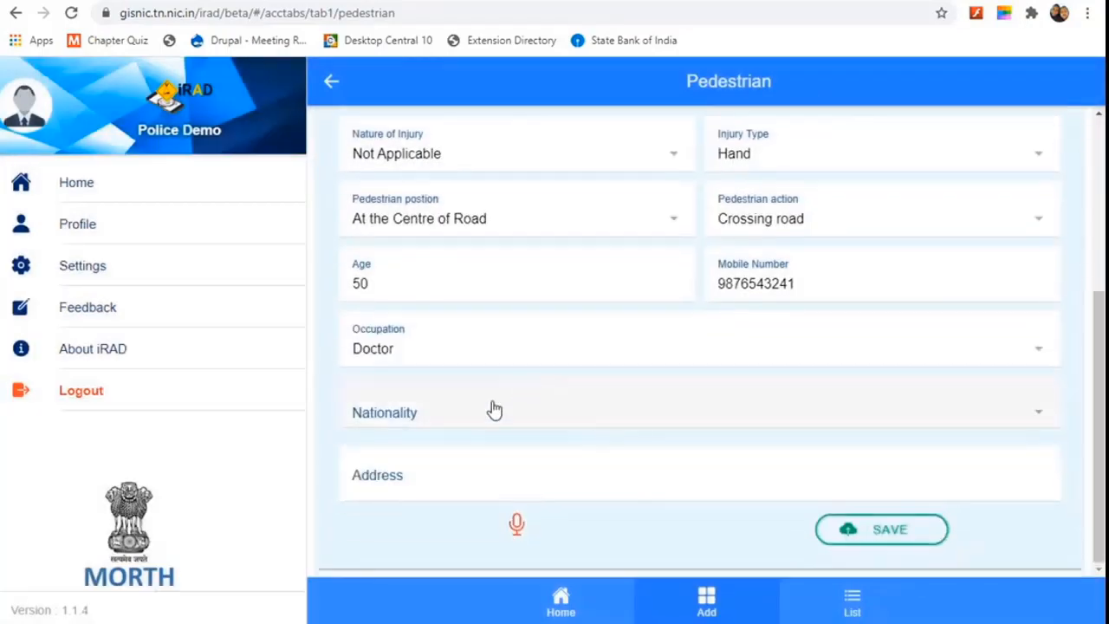
pyautogui.click(481, 419)
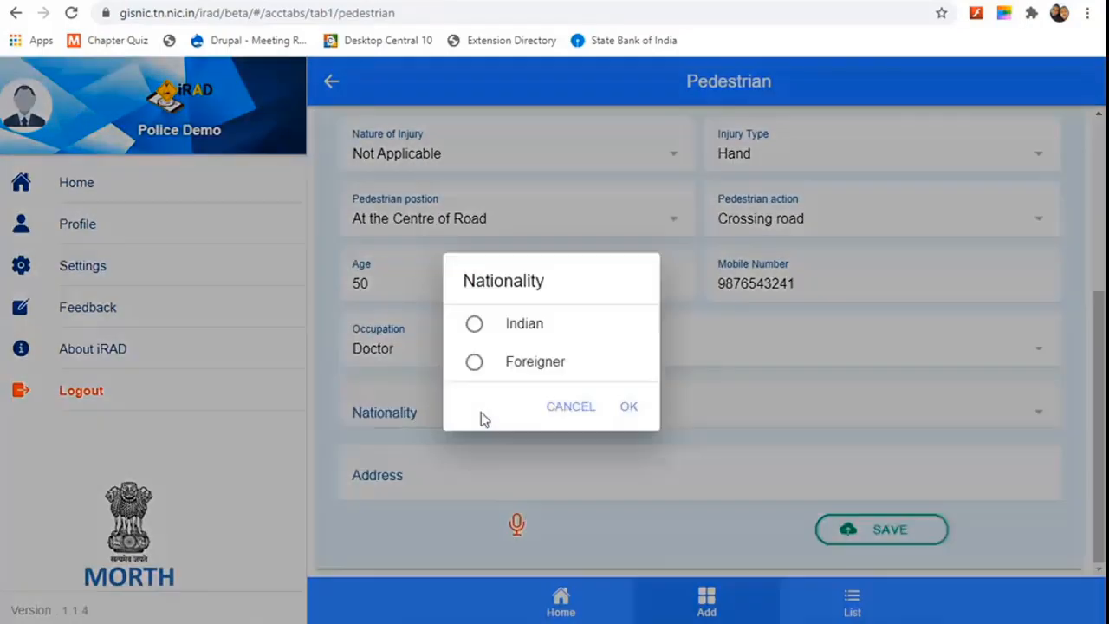
pyautogui.click(511, 330)
pyautogui.click(630, 408)
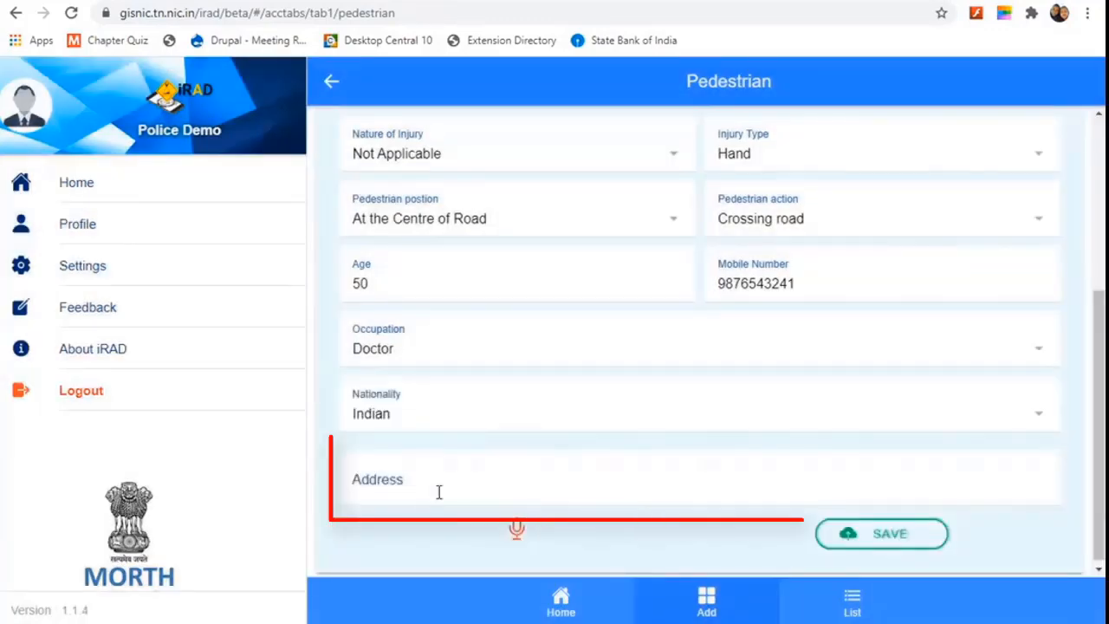
# Step: Fill in the pedestrian's address and save the pedestrian details
pyautogui.click(439, 491)
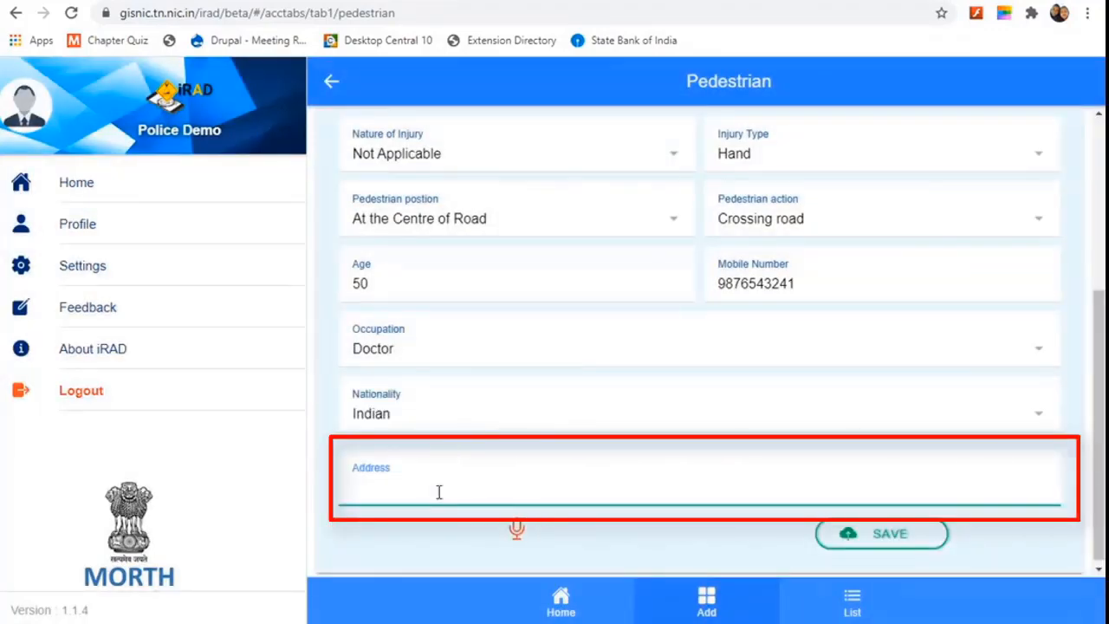
pyautogui.write('Bhopal')
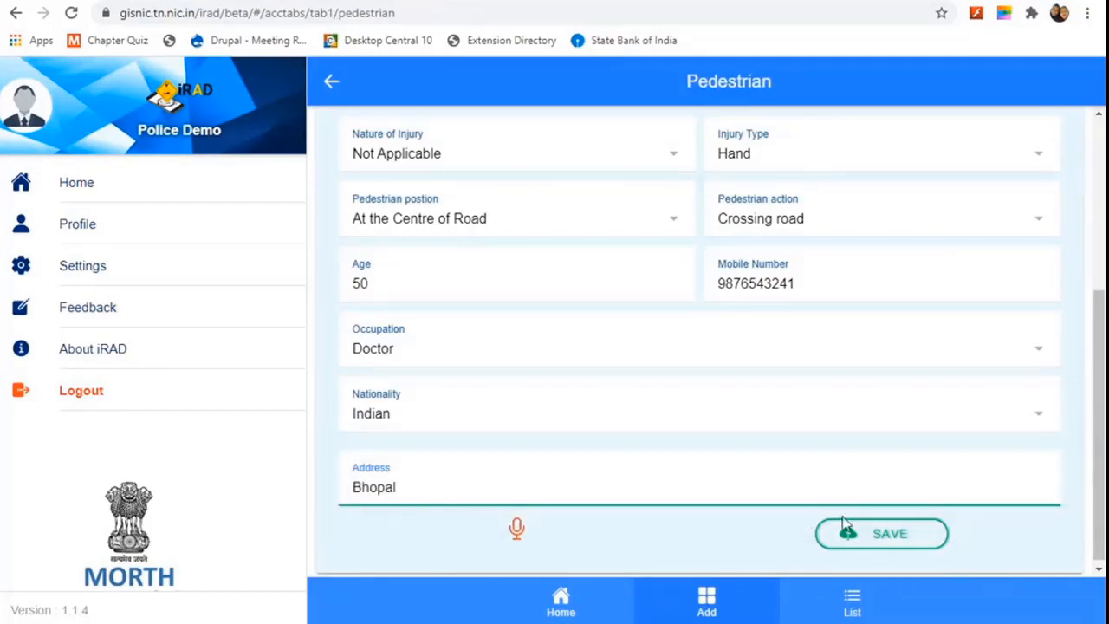
pyautogui.click(871, 530)
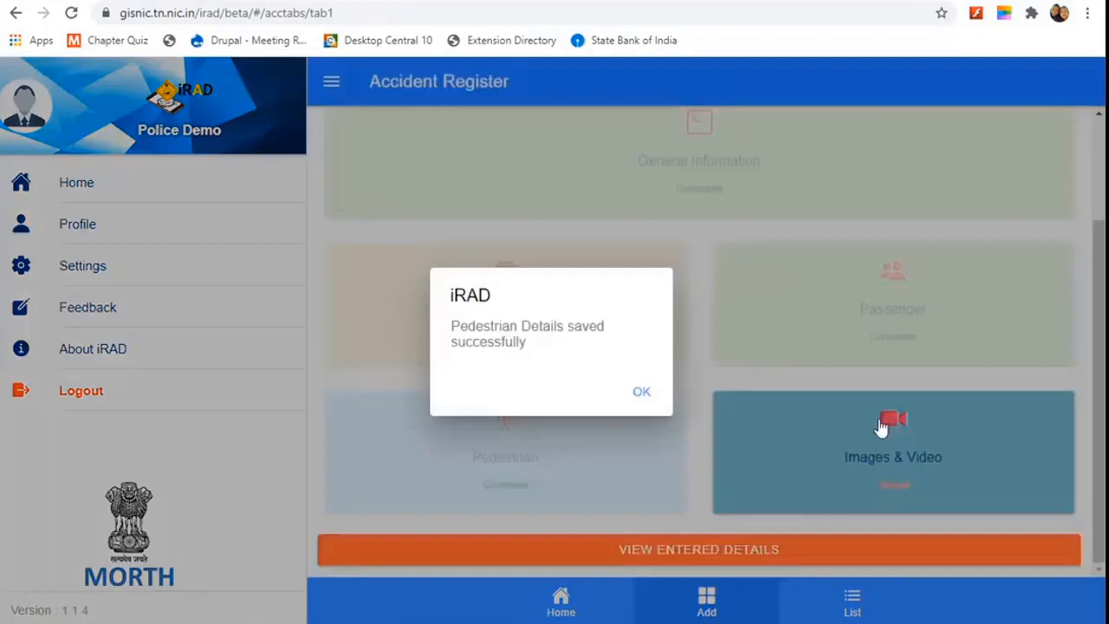
# Step: Dismiss the 'Pedestrian Details saved successfully' popup and check that all sections of accident 0564 show Completed
pyautogui.click(646, 394)
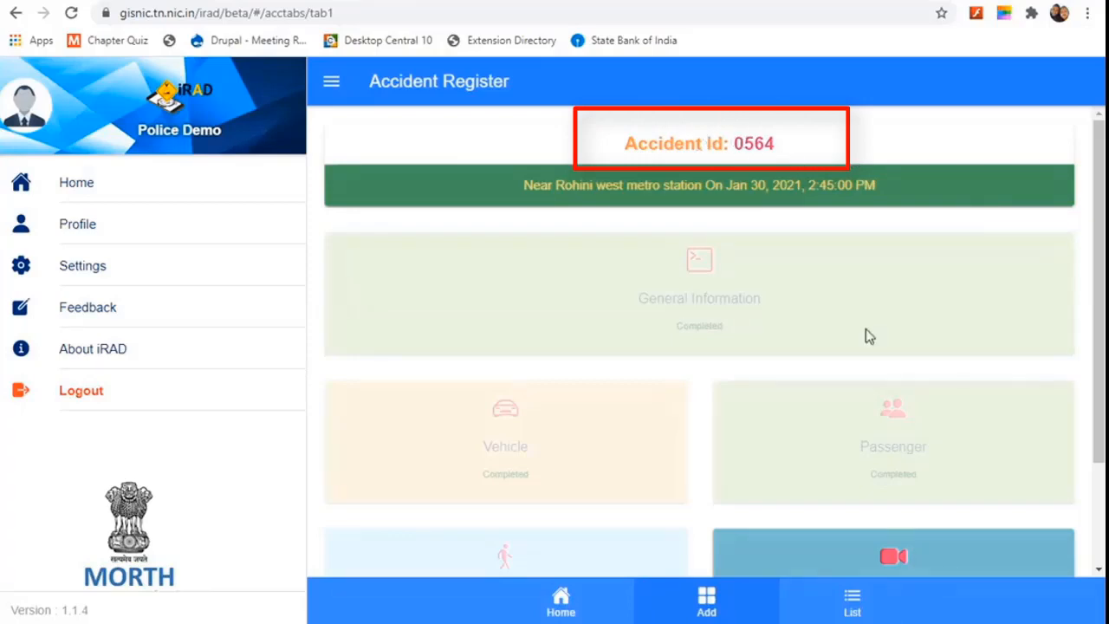
pyautogui.scroll(-3, 801, 161)
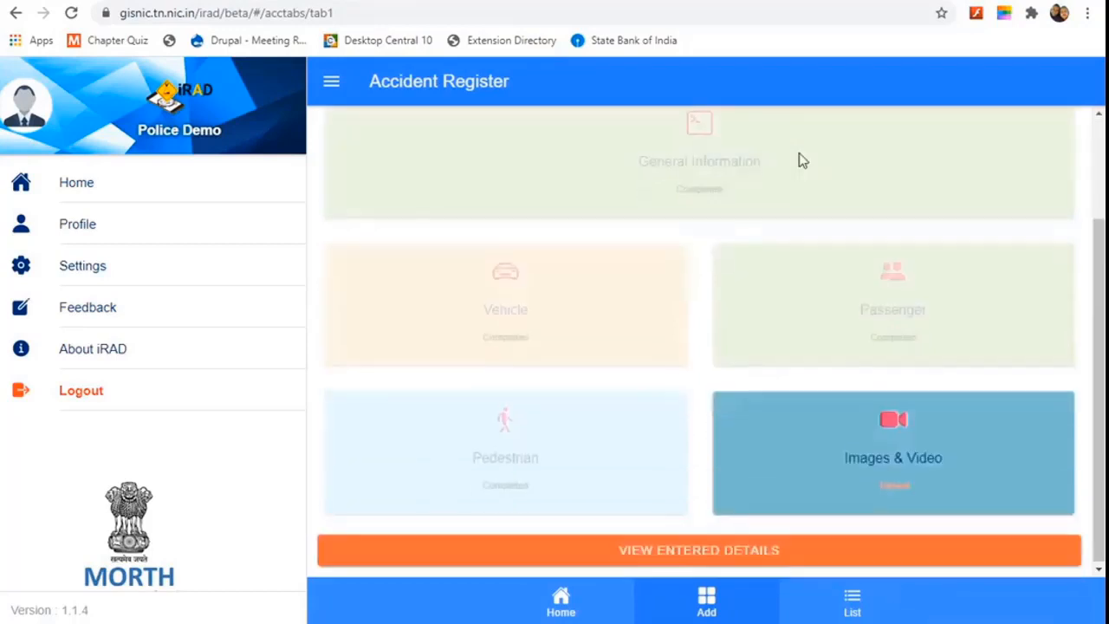
pyautogui.scroll(3, 801, 159)
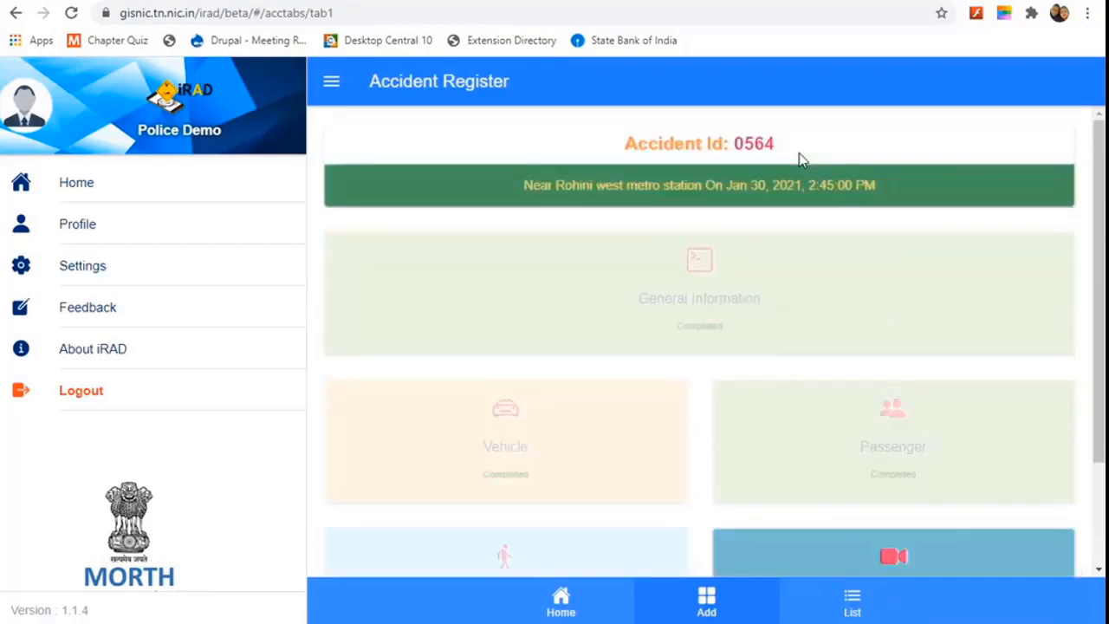
pyautogui.scroll(-3, 802, 159)
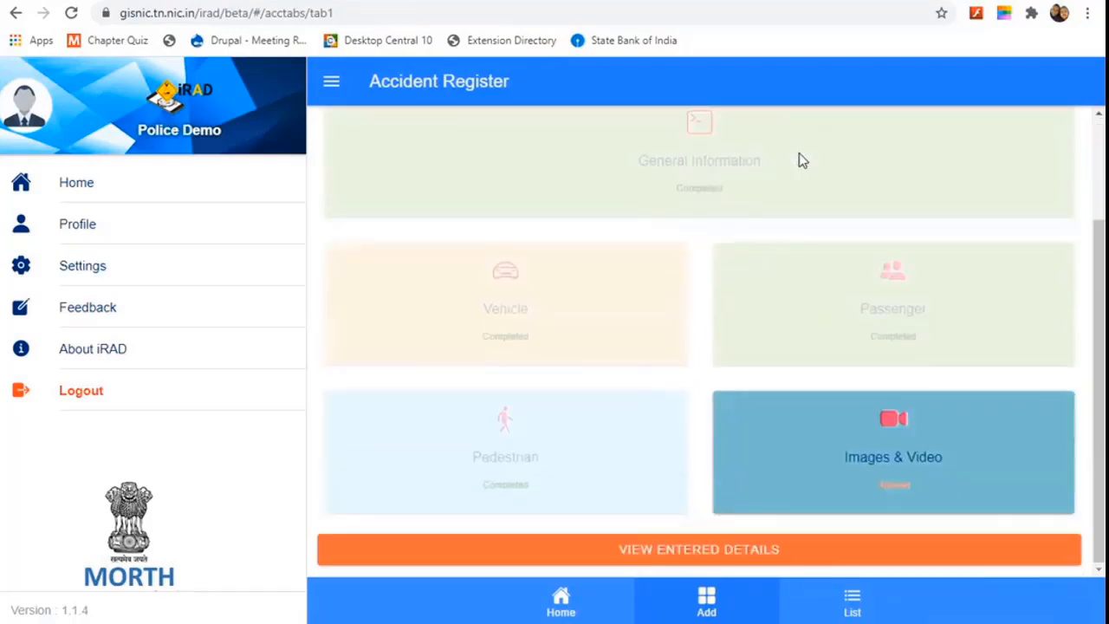
pyautogui.scroll(1, 799, 160)
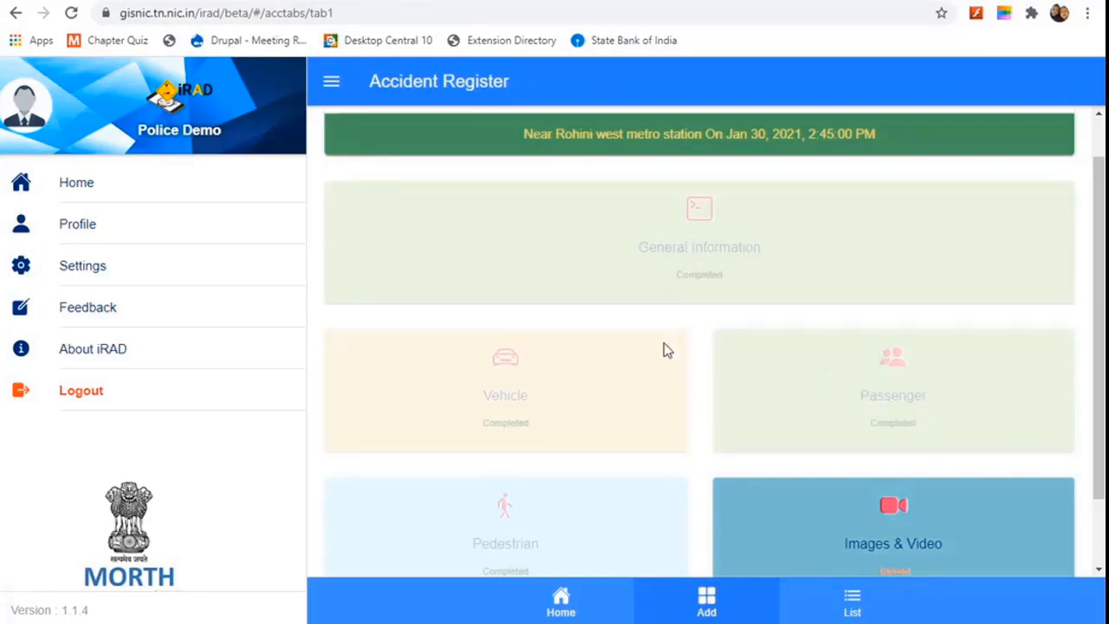
pyautogui.scroll(1, 665, 349)
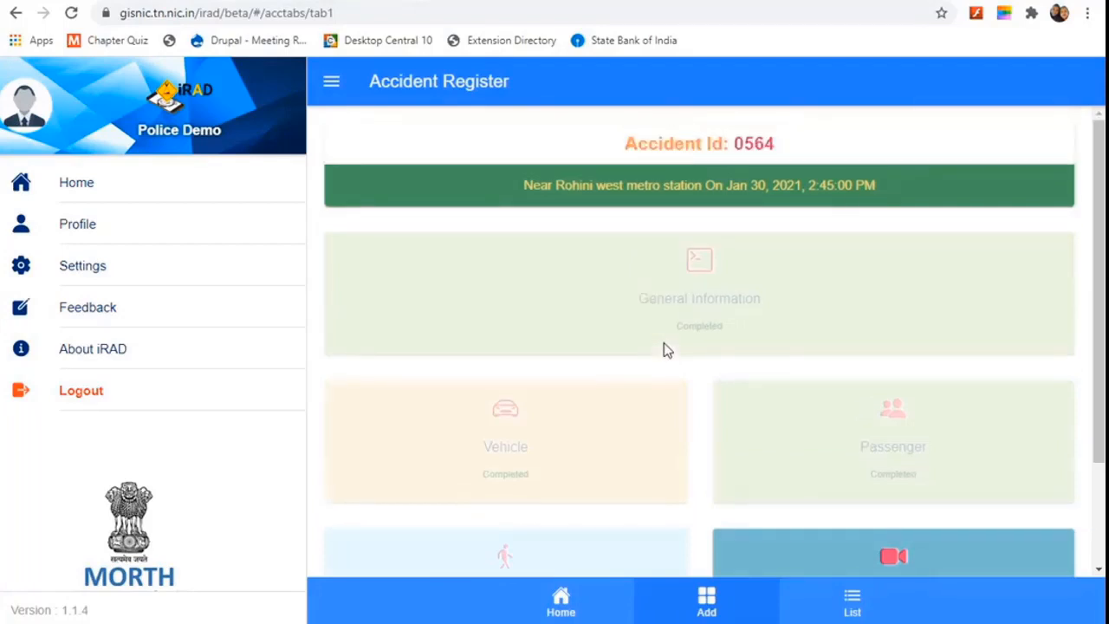